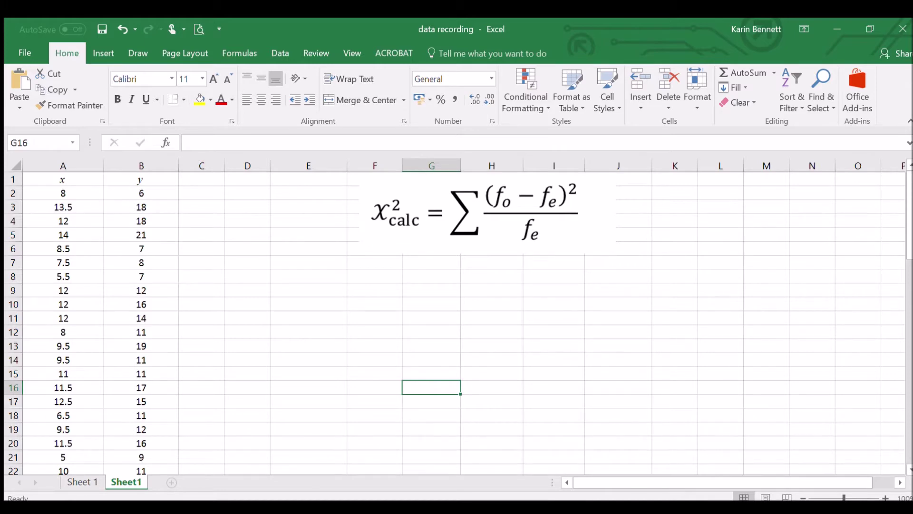
- Look through the x and y data in columns A and B down to the last row
{"action": "left_click", "coordinate": [94, 332]}
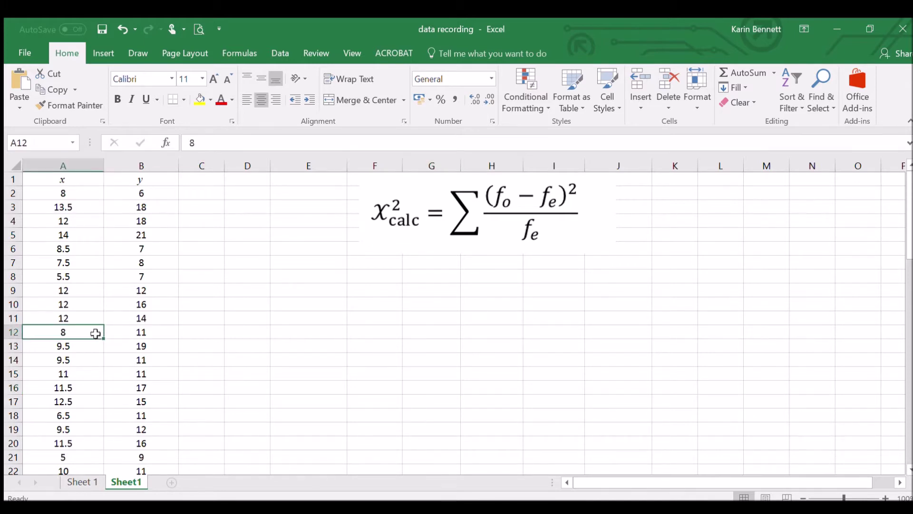
{"action": "scroll", "coordinate": [97, 333], "scroll_direction": "down", "scroll_amount": 7}
{"action": "scroll", "coordinate": [97, 333], "scroll_direction": "down", "scroll_amount": 10}
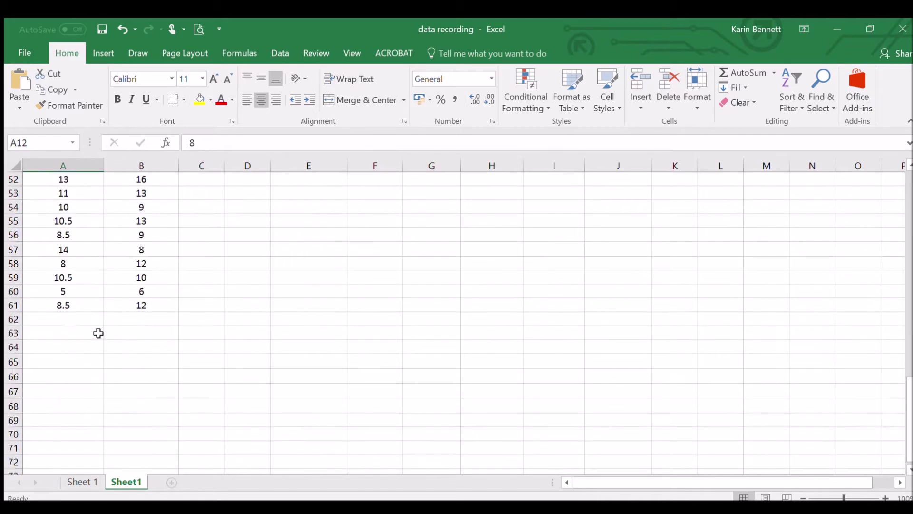
{"action": "scroll", "coordinate": [118, 266], "scroll_direction": "up", "scroll_amount": 5}
{"action": "scroll", "coordinate": [119, 266], "scroll_direction": "up", "scroll_amount": 12}
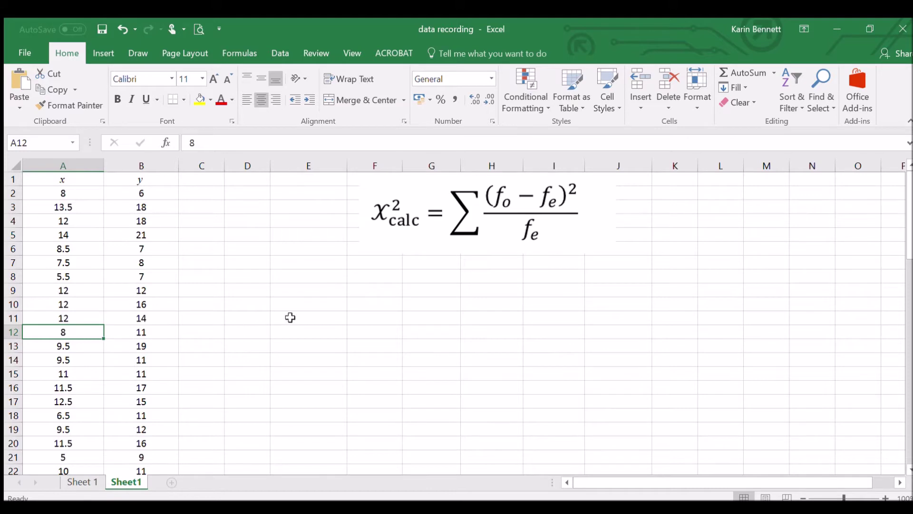
- Enter the label x in cell E10 as the heading for the row categories beneath it
{"action": "left_click", "coordinate": [319, 303]}
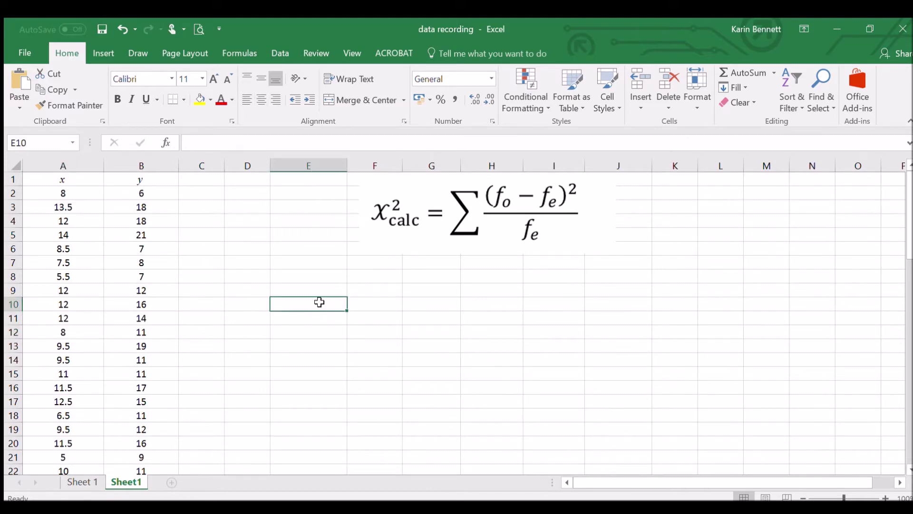
{"action": "type", "text": "x"}
{"action": "left_click", "coordinate": [325, 360]}
{"action": "left_click", "coordinate": [313, 318]}
{"action": "left_click_drag", "start_coordinate": [313, 330], "coordinate": [314, 353]}
{"action": "left_click_drag", "start_coordinate": [318, 315], "coordinate": [318, 351]}
{"action": "left_click_drag", "start_coordinate": [60, 238], "coordinate": [60, 276]}
{"action": "left_click_drag", "start_coordinate": [330, 321], "coordinate": [333, 345]}
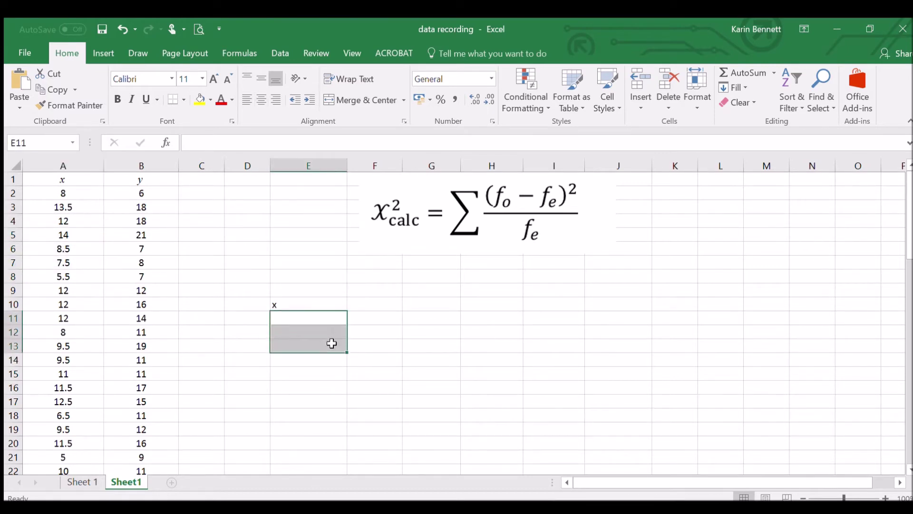
- Enter the label y in cell F9 as the heading for the column categories
{"action": "left_click", "coordinate": [384, 290]}
{"action": "type", "text": "y"}
{"action": "left_click", "coordinate": [375, 341]}
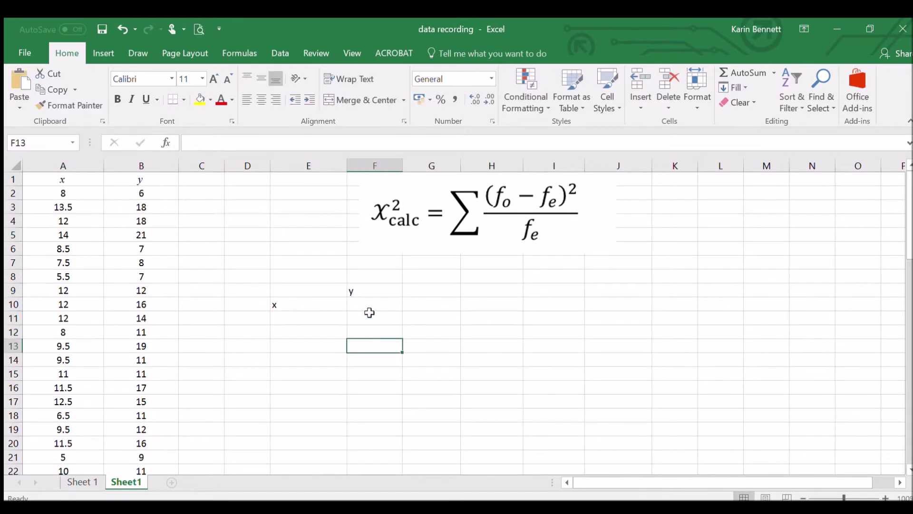
{"action": "left_click_drag", "start_coordinate": [364, 301], "coordinate": [538, 306]}
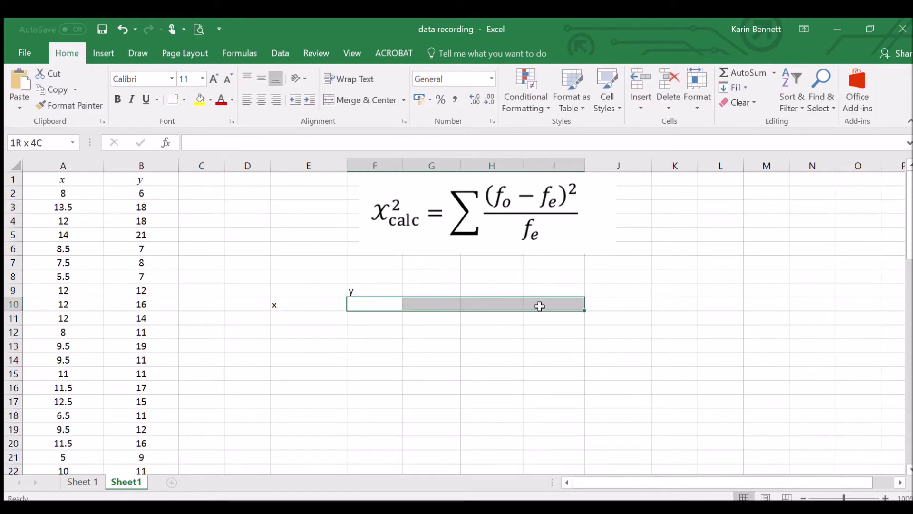
{"action": "left_click", "coordinate": [486, 342]}
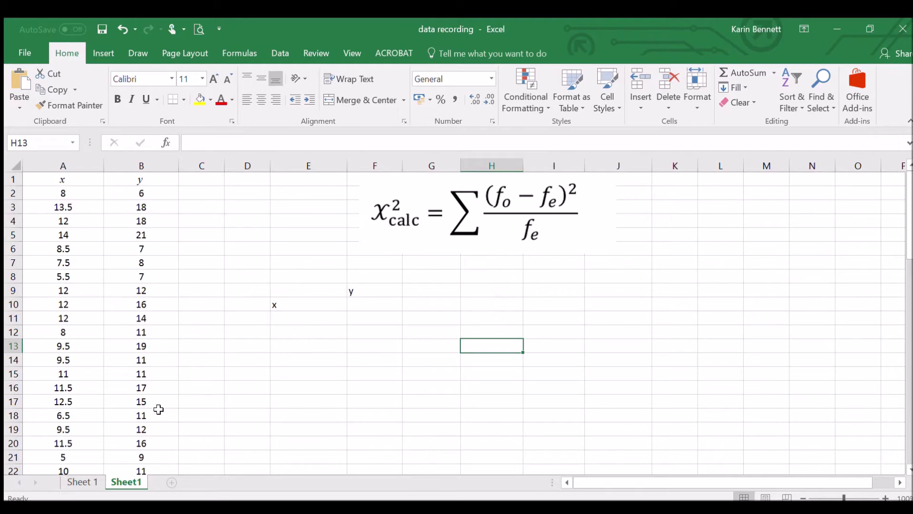
- Calculate the minimum of the x data in cell A63 with =min(A2:A61)
{"action": "scroll", "coordinate": [86, 413], "scroll_direction": "down", "scroll_amount": 16}
{"action": "scroll", "coordinate": [84, 414], "scroll_direction": "down", "scroll_amount": 2}
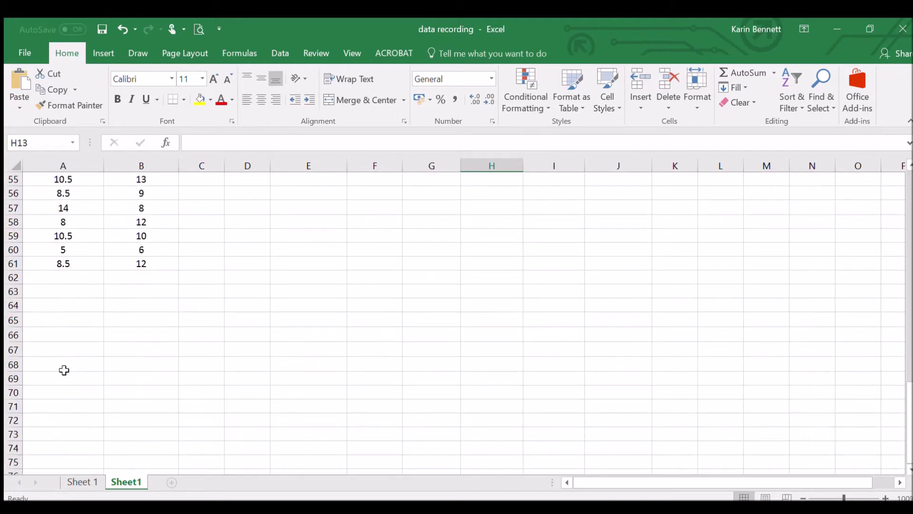
{"action": "left_click", "coordinate": [79, 293]}
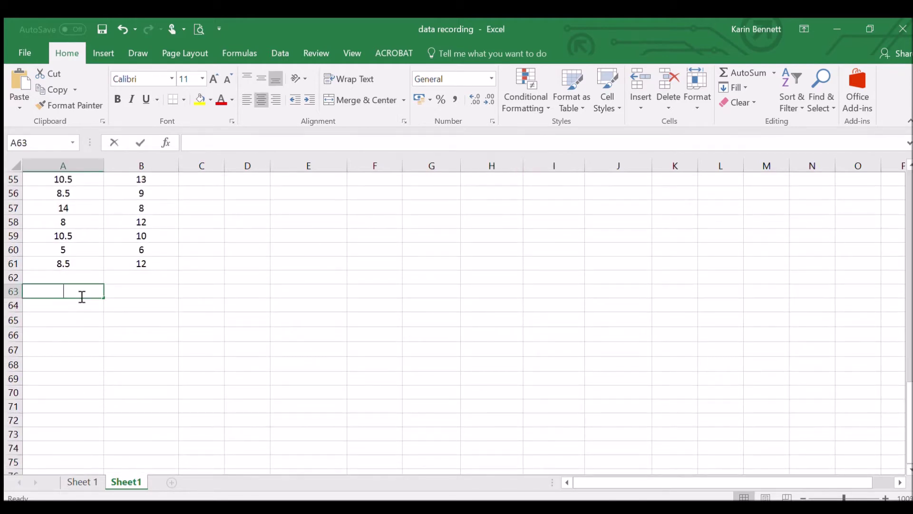
{"action": "type", "text": "=min("}
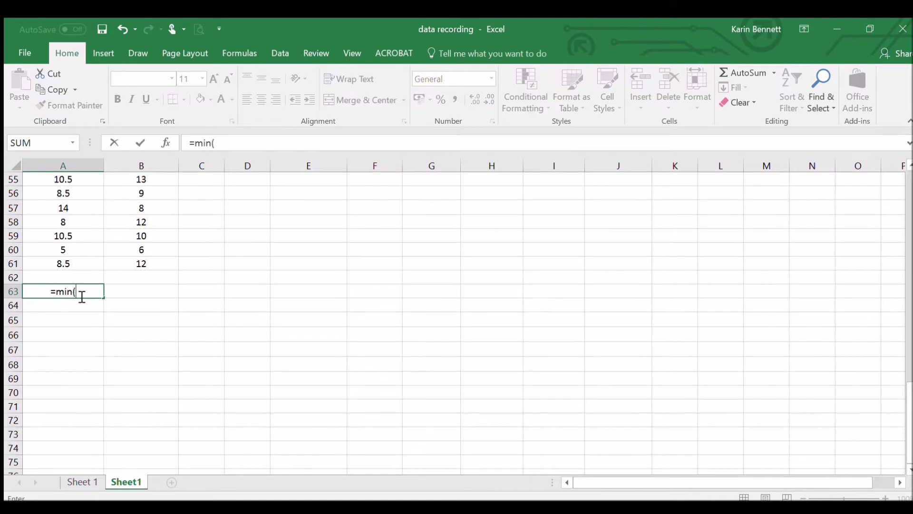
{"action": "left_click_drag", "start_coordinate": [908, 406], "coordinate": [909, 190]}
{"action": "left_click", "coordinate": [75, 192]}
{"action": "left_click_drag", "start_coordinate": [84, 262], "coordinate": [79, 449]}
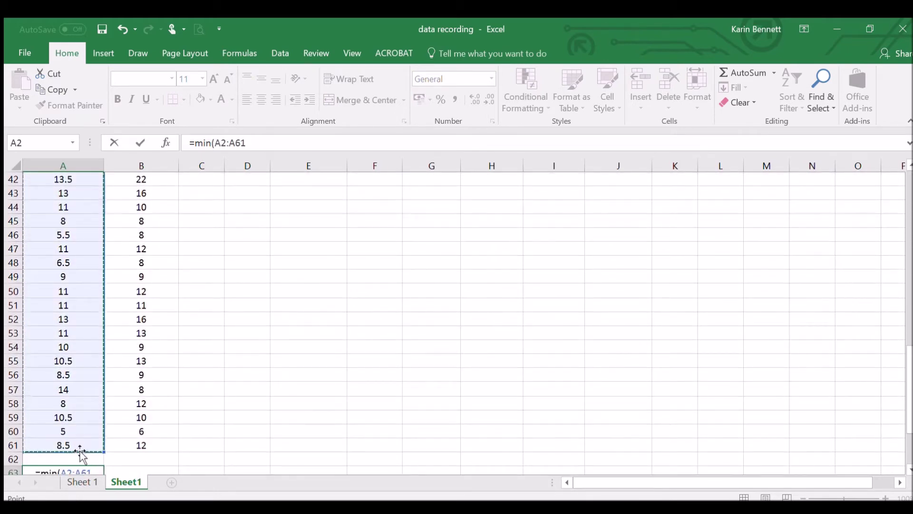
{"action": "type", "text": ")"}
{"action": "key", "text": "Return"}
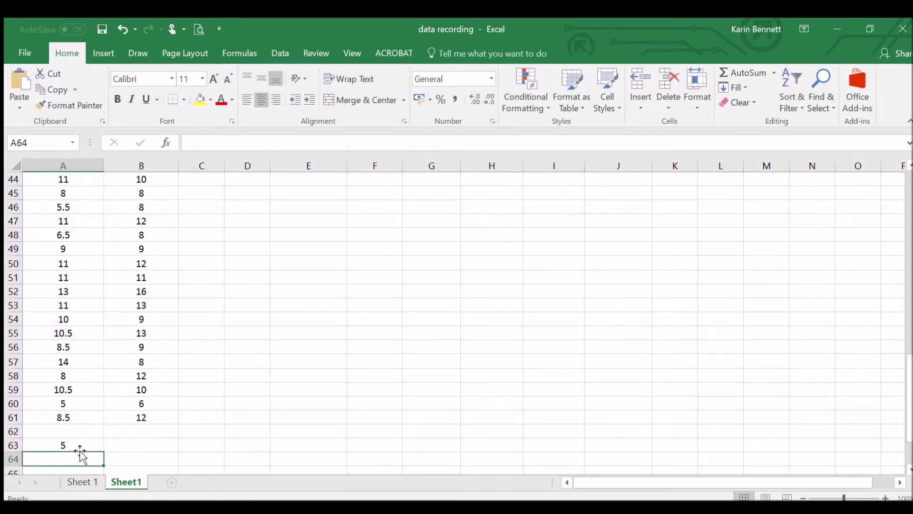
- Calculate the maximum of the x data in cell A64 with =max(A2:A61), and return to cell E11 under the x label
{"action": "type", "text": "=max("}
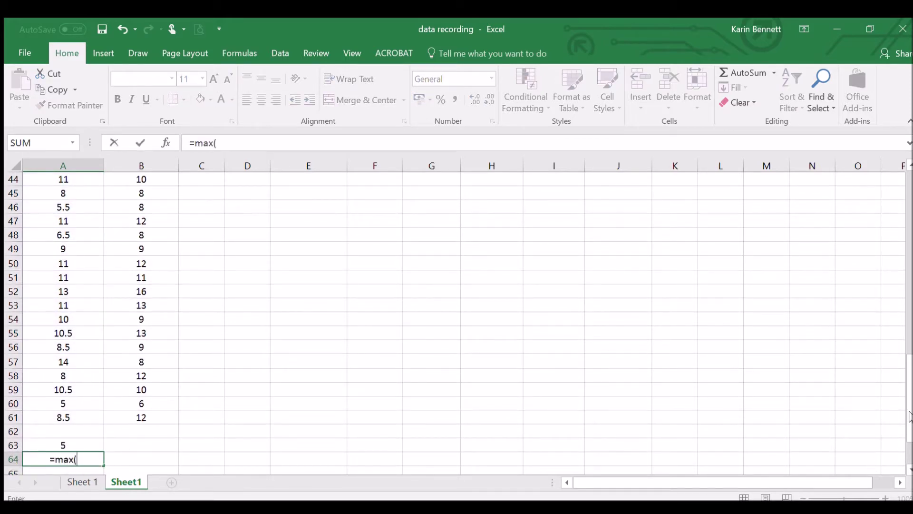
{"action": "left_click_drag", "start_coordinate": [909, 418], "coordinate": [909, 231]}
{"action": "left_click_drag", "start_coordinate": [74, 193], "coordinate": [75, 449]}
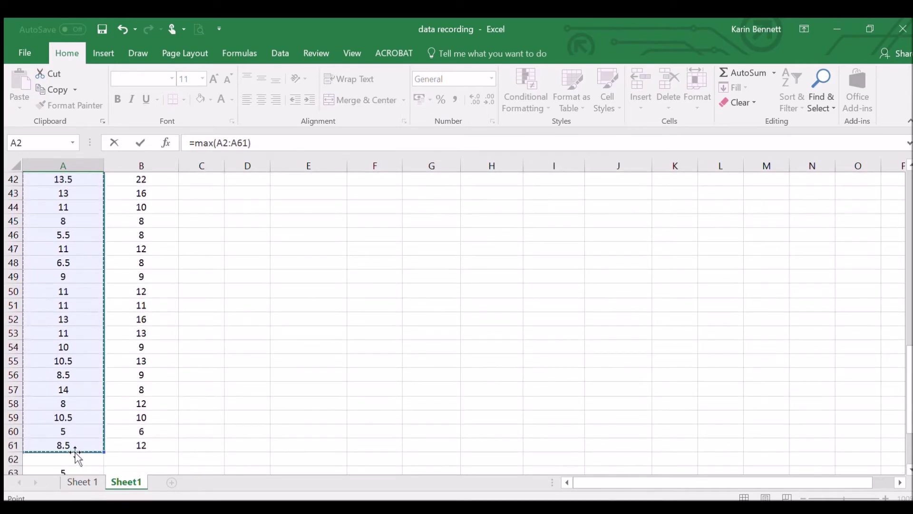
{"action": "key", "text": "Return"}
{"action": "left_click", "coordinate": [134, 444]}
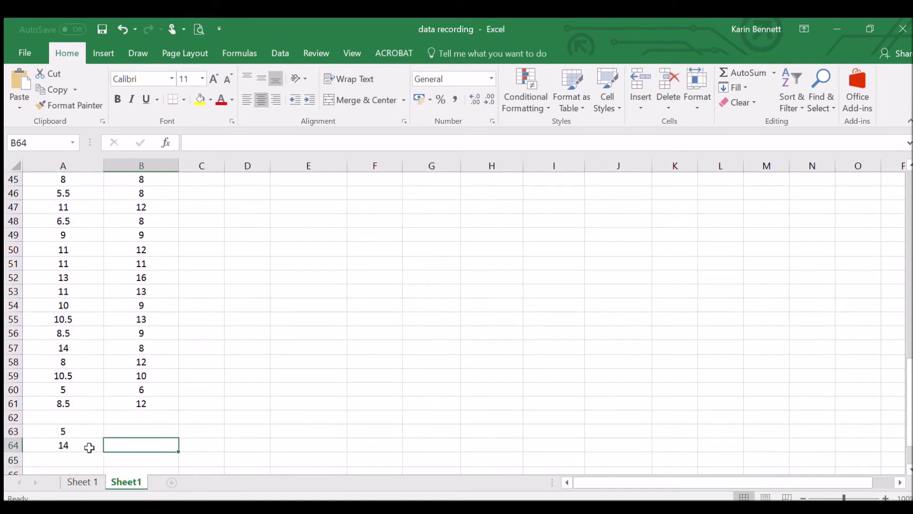
{"action": "left_click", "coordinate": [73, 432]}
{"action": "left_click", "coordinate": [73, 444]}
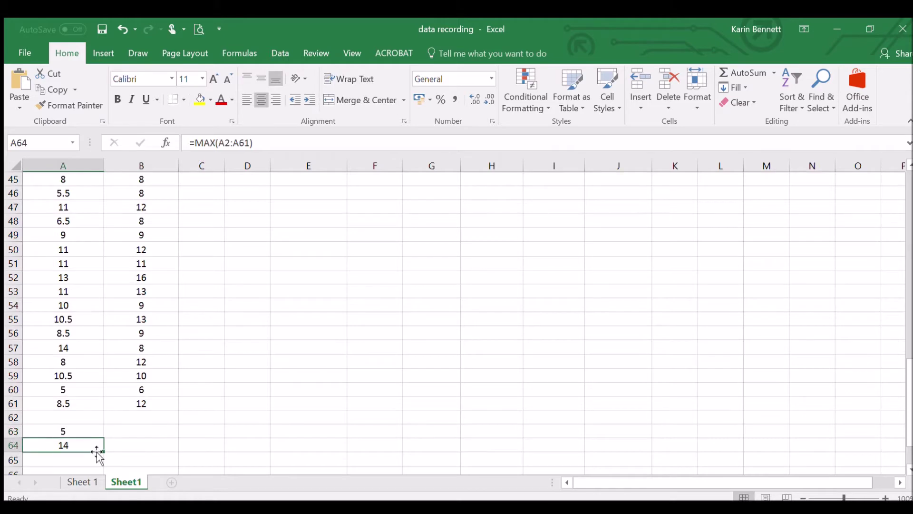
{"action": "scroll", "coordinate": [224, 444], "scroll_direction": "up", "scroll_amount": 15}
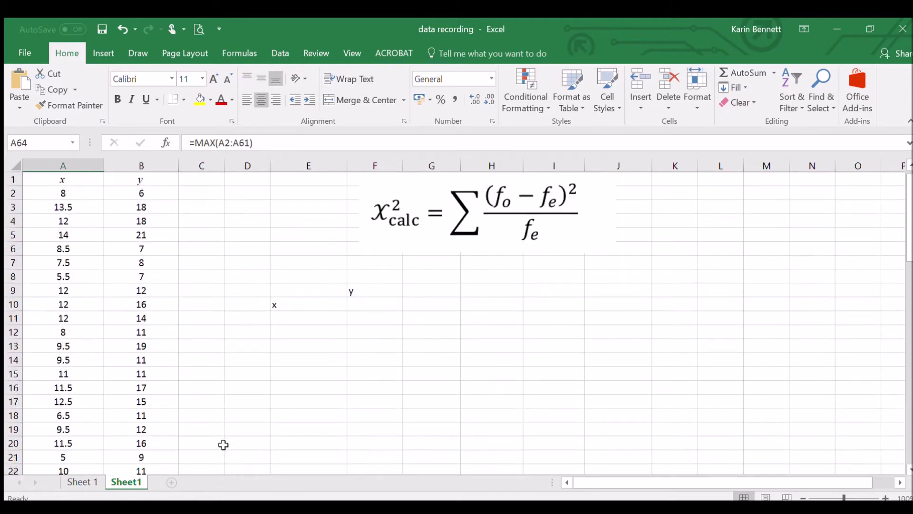
{"action": "left_click", "coordinate": [315, 322]}
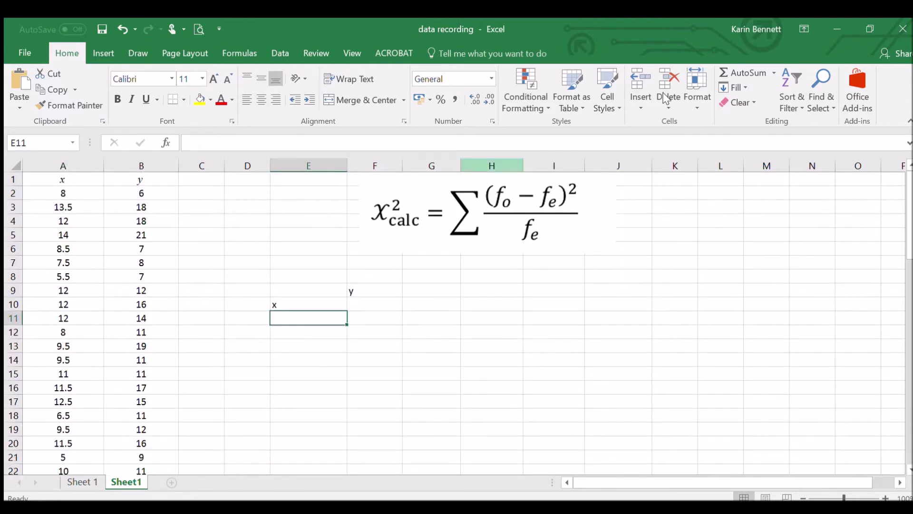
{"action": "left_click", "coordinate": [103, 52]}
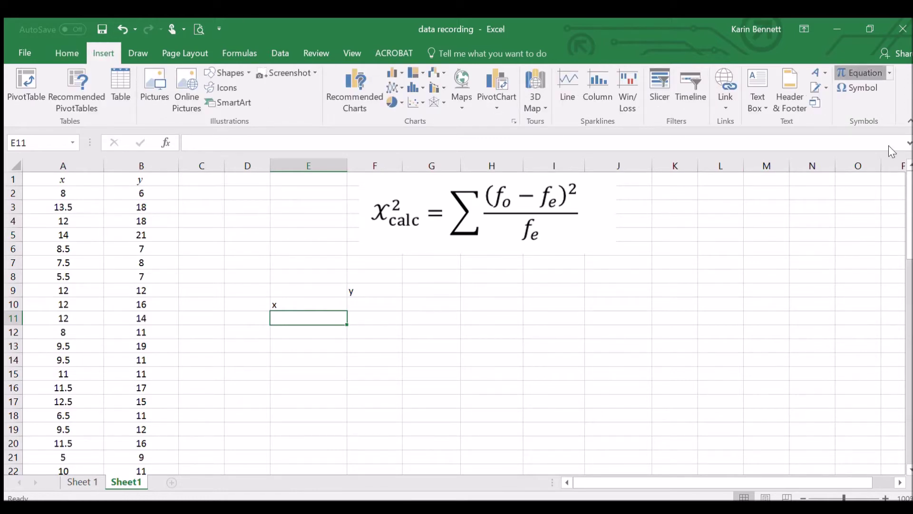
{"action": "left_click", "coordinate": [858, 72]}
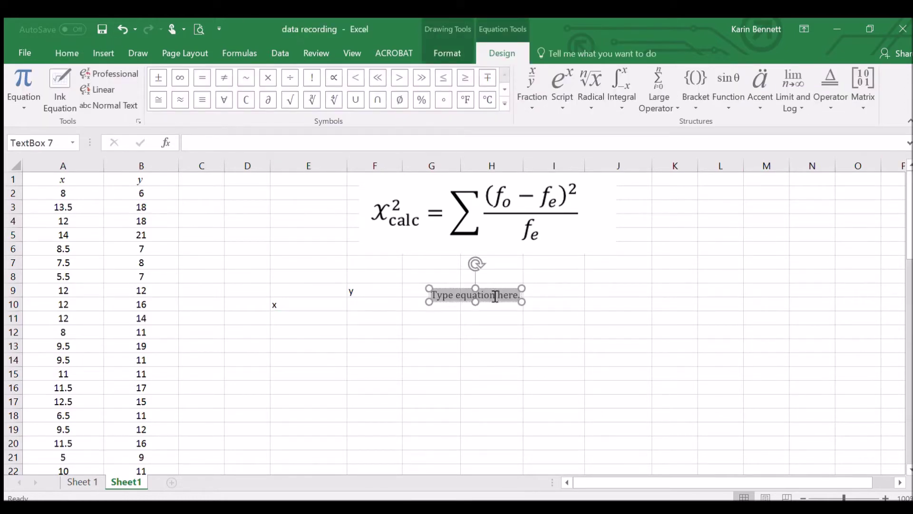
{"action": "left_click_drag", "start_coordinate": [496, 303], "coordinate": [443, 316]}
{"action": "key", "text": "Delete"}
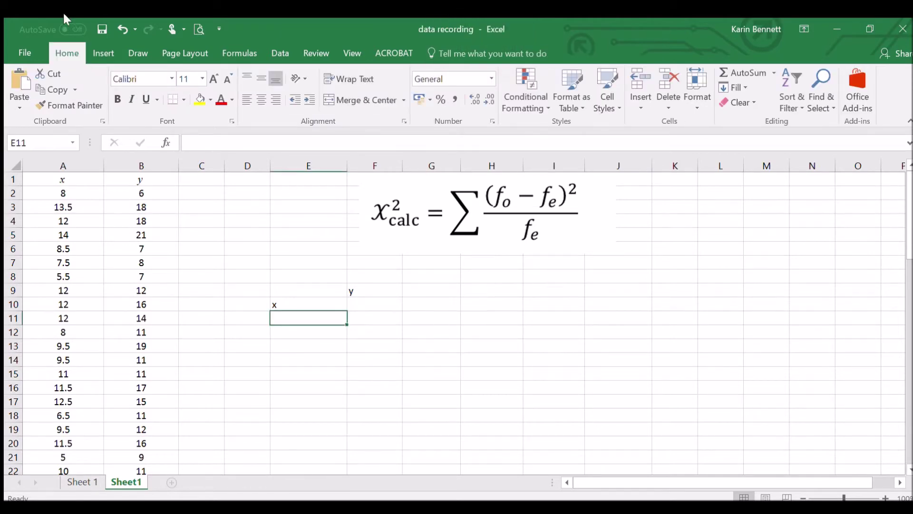
- Insert an equation reading 5 ≤ x < 10 and place it over cell E11, directly below the x label
{"action": "left_click", "coordinate": [99, 51]}
{"action": "left_click", "coordinate": [858, 67]}
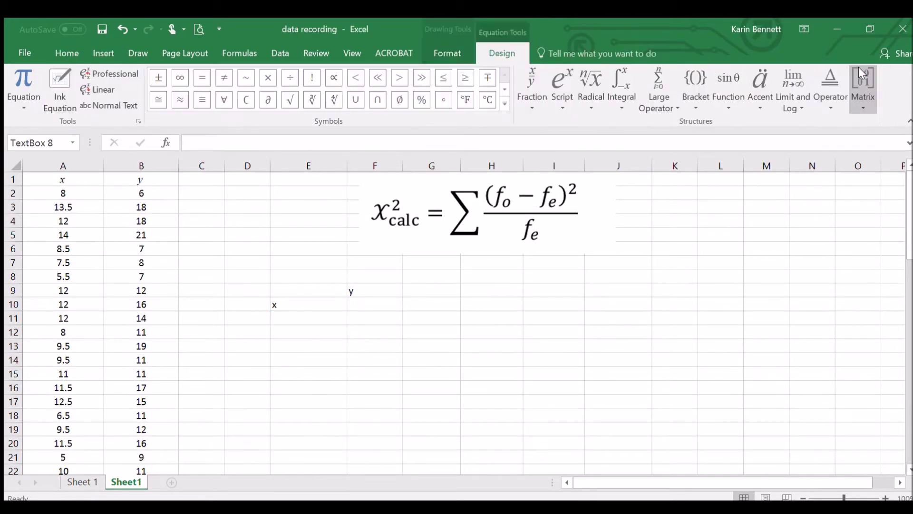
{"action": "left_click_drag", "start_coordinate": [459, 289], "coordinate": [295, 310]}
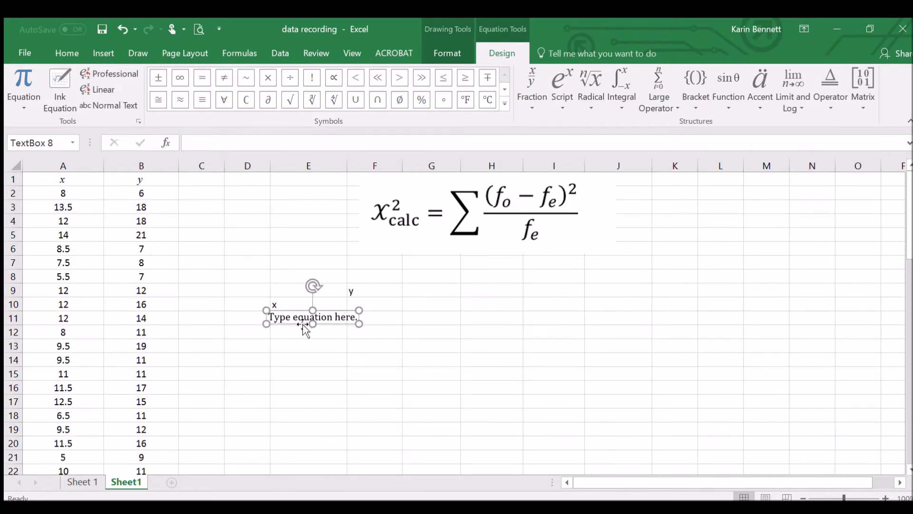
{"action": "left_click", "coordinate": [299, 319]}
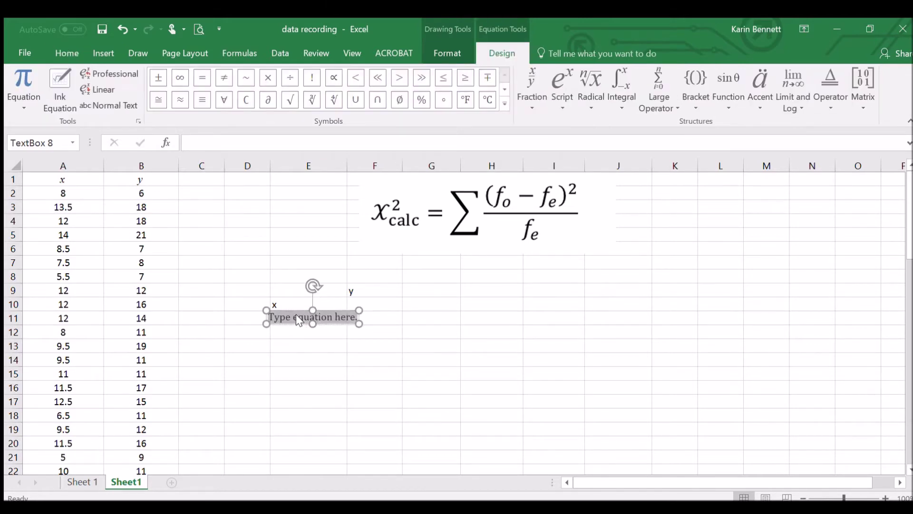
{"action": "type", "text": "5"}
{"action": "left_click", "coordinate": [442, 79]}
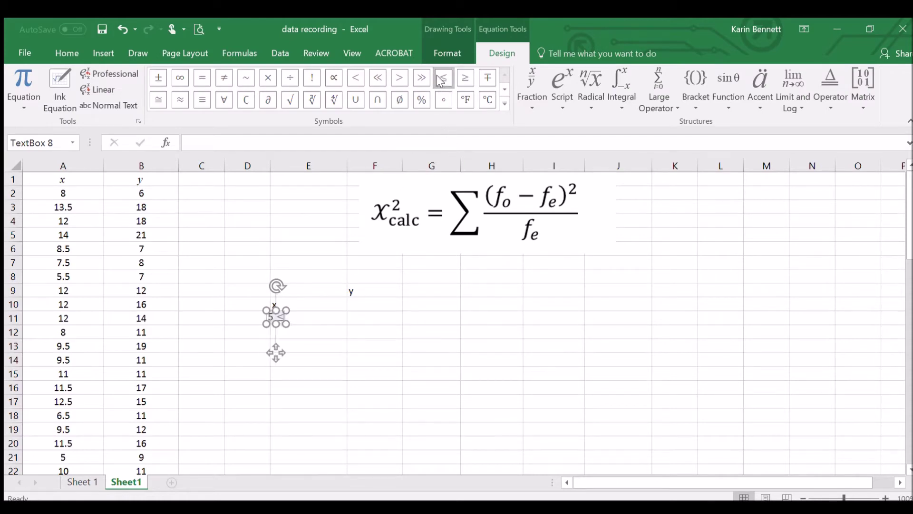
{"action": "type", "text": "x"}
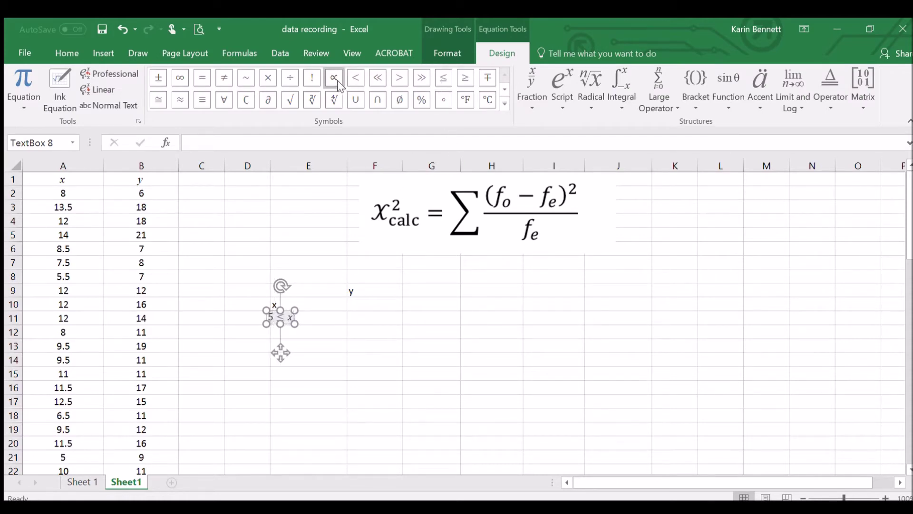
{"action": "left_click", "coordinate": [356, 77]}
{"action": "type", "text": "7"}
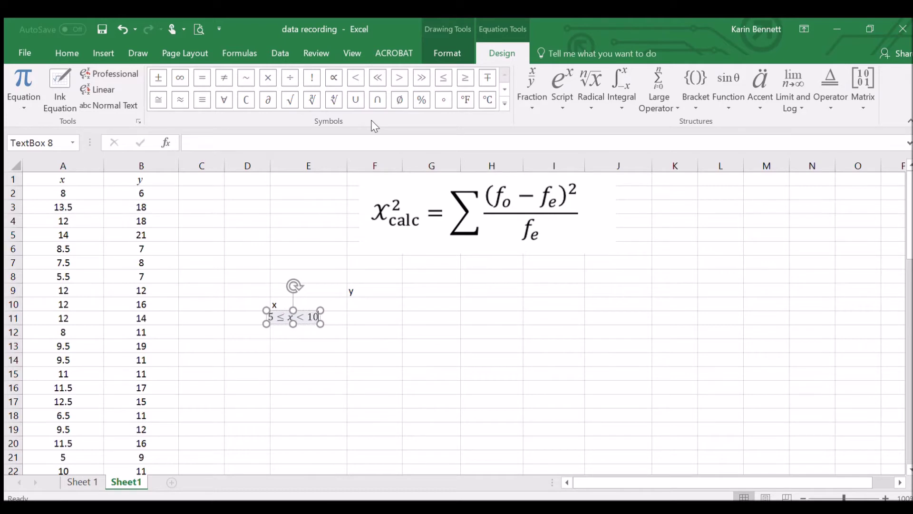
{"action": "key", "text": "Escape"}
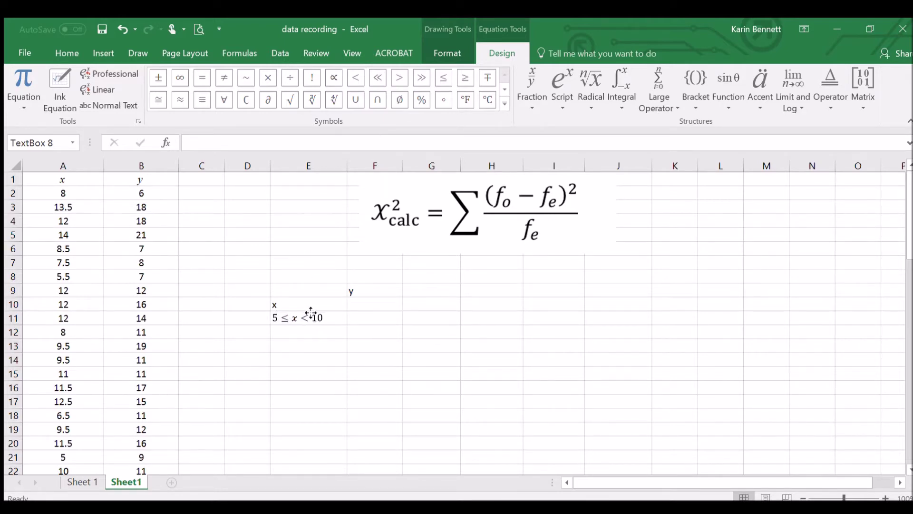
{"action": "left_click", "coordinate": [312, 313]}
- Enter the second x class as plain text in cell E12, reading 10 <= x <= 14
{"action": "left_click", "coordinate": [310, 332]}
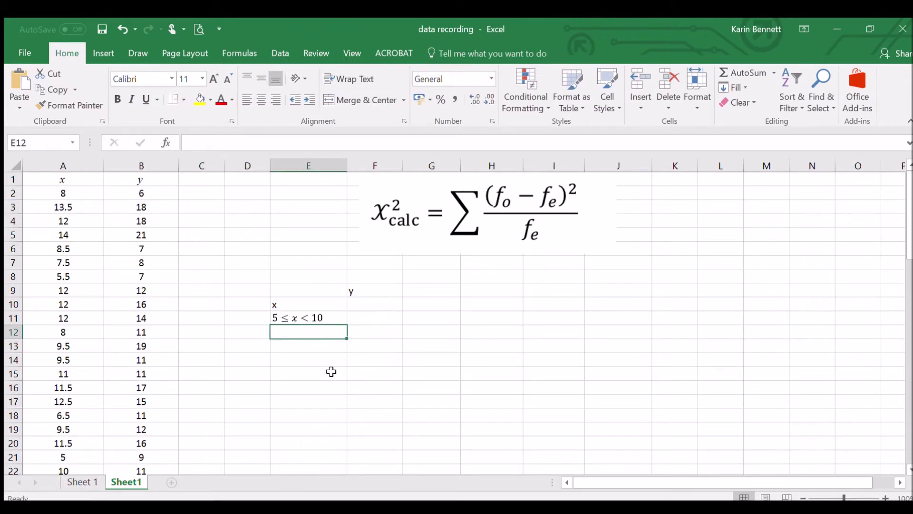
{"action": "type", "text": "10"}
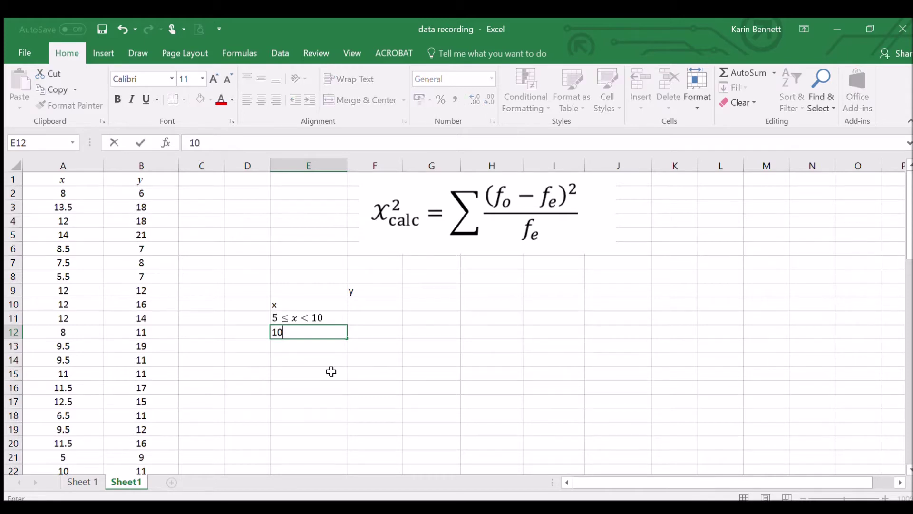
{"action": "type", "text": " <= x <=14"}
{"action": "left_click", "coordinate": [332, 385]}
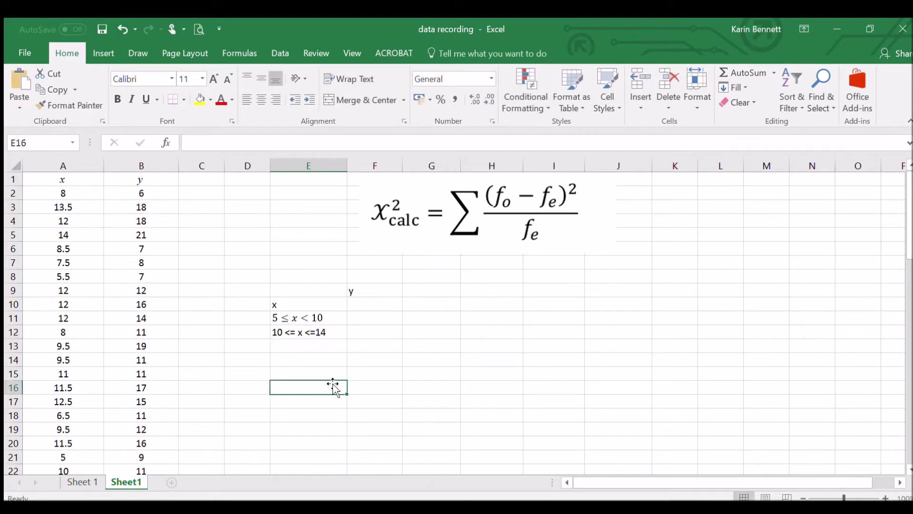
{"action": "left_click", "coordinate": [320, 319]}
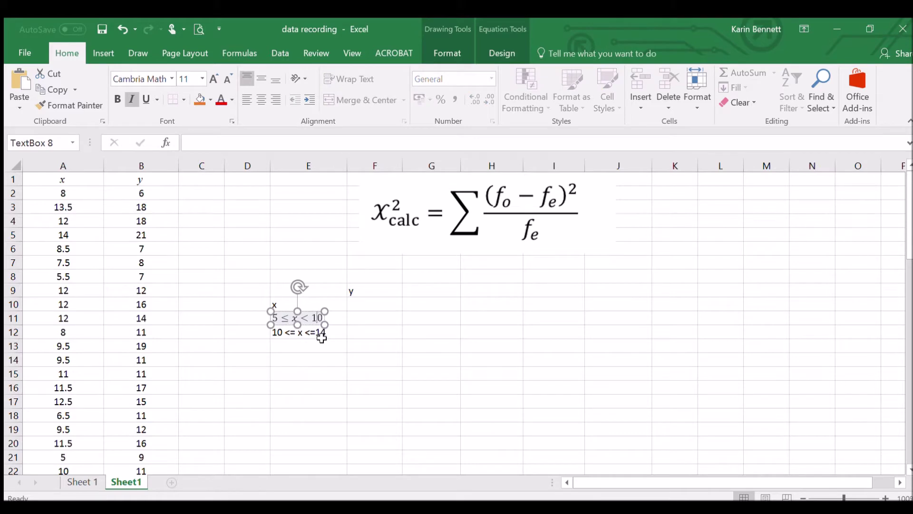
{"action": "left_click", "coordinate": [315, 334]}
{"action": "double_click", "coordinate": [316, 333]}
{"action": "left_click", "coordinate": [331, 371]}
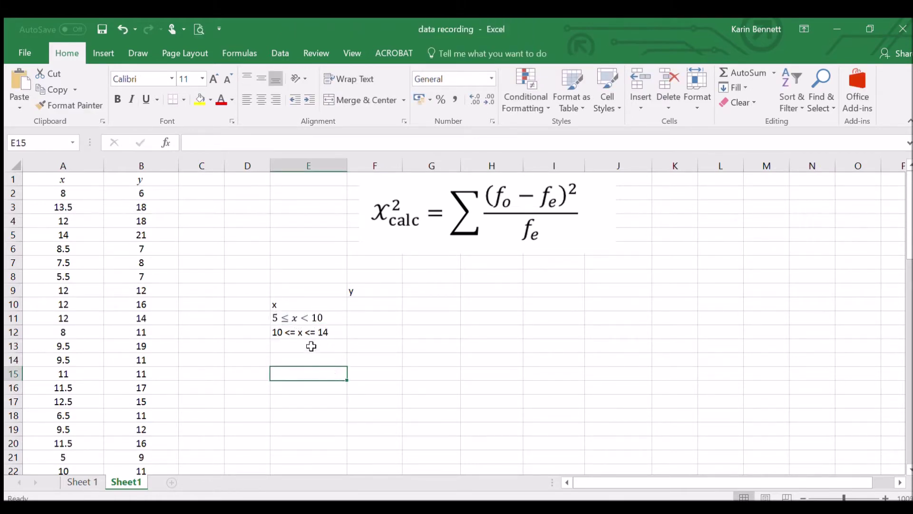
- Copy the minimum and maximum formulas from A63 and A64 across to B63 and B64 for the y data
{"action": "scroll", "coordinate": [170, 429], "scroll_direction": "down", "scroll_amount": 7}
{"action": "scroll", "coordinate": [170, 429], "scroll_direction": "down", "scroll_amount": 12}
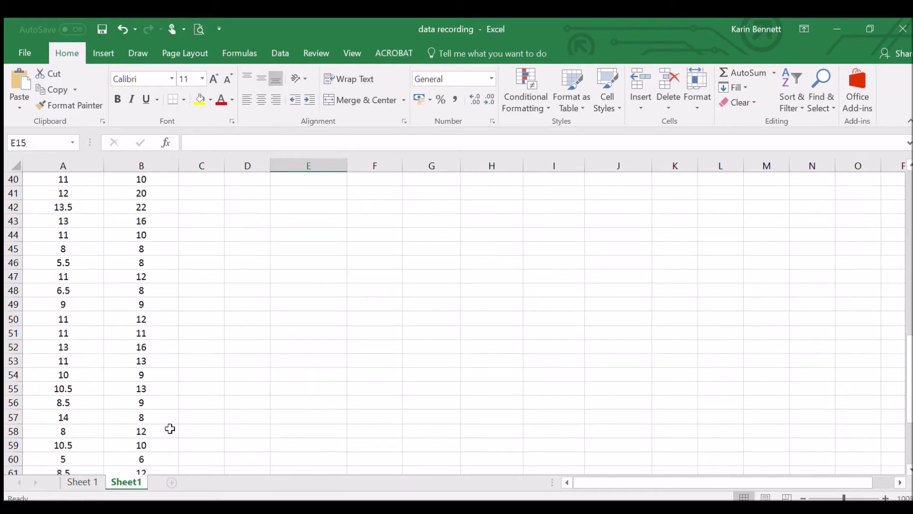
{"action": "scroll", "coordinate": [95, 338], "scroll_direction": "up", "scroll_amount": 2}
{"action": "left_click", "coordinate": [79, 330]}
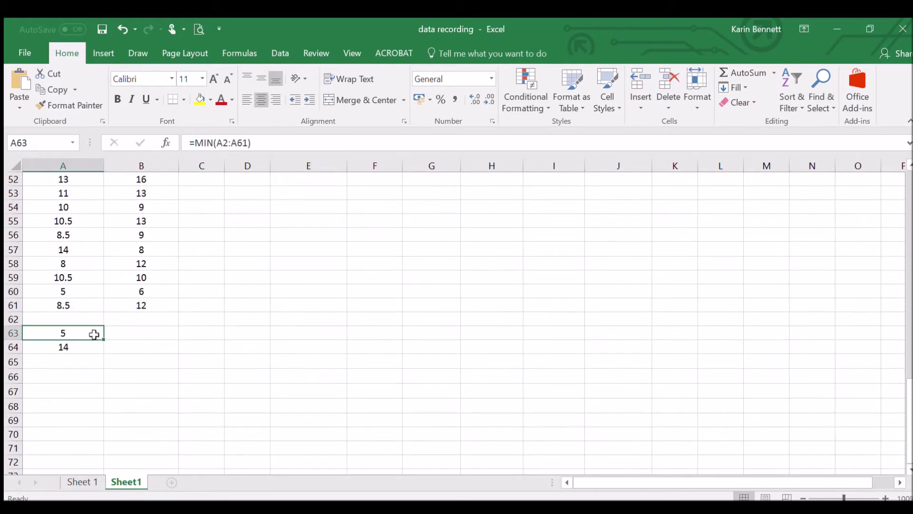
{"action": "left_click_drag", "start_coordinate": [102, 340], "coordinate": [159, 344]}
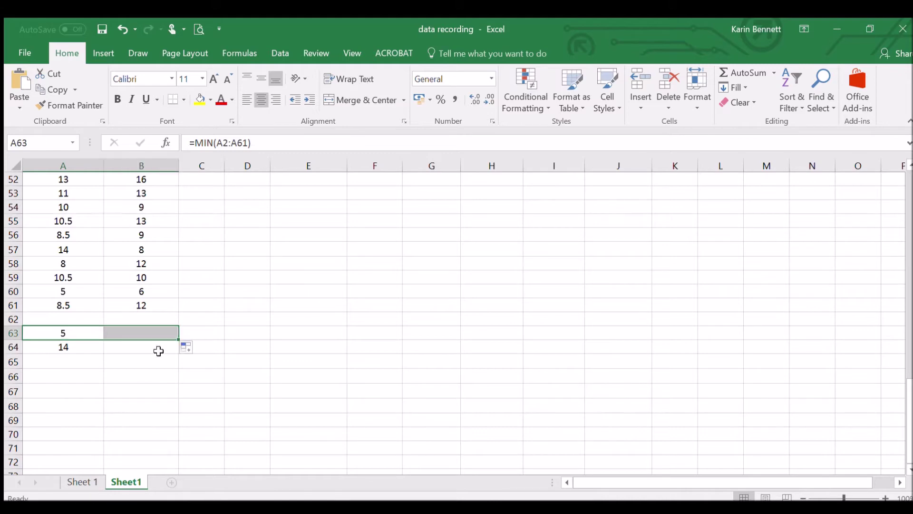
{"action": "left_click", "coordinate": [75, 351]}
{"action": "left_click_drag", "start_coordinate": [100, 357], "coordinate": [157, 358]}
{"action": "left_click", "coordinate": [156, 393]}
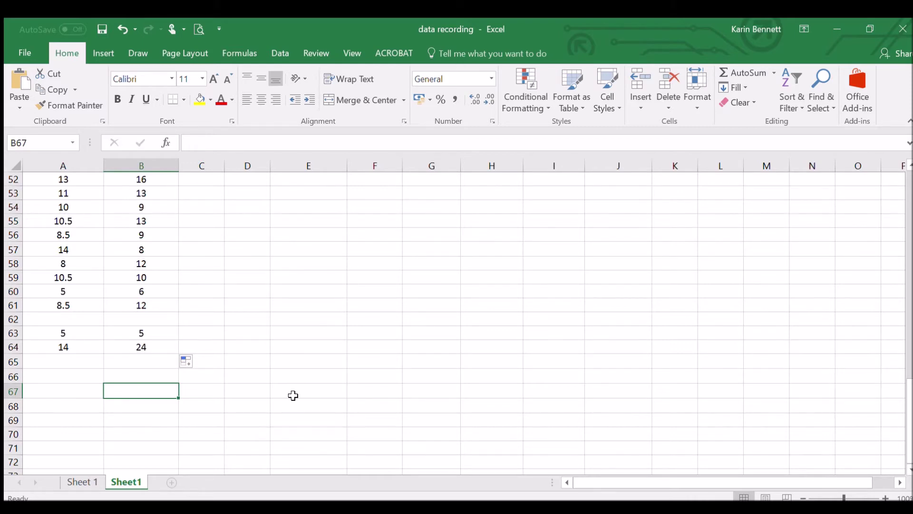
- Enter the first two y classes below the y label: 5 <= y <9 in F10 and 9 <= y <13 in G10
{"action": "scroll", "coordinate": [293, 395], "scroll_direction": "up", "scroll_amount": 17}
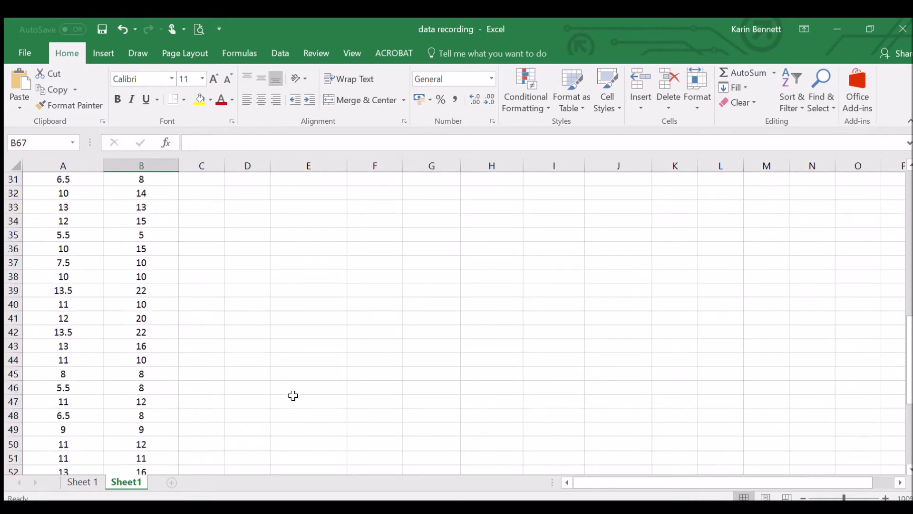
{"action": "left_click", "coordinate": [374, 310]}
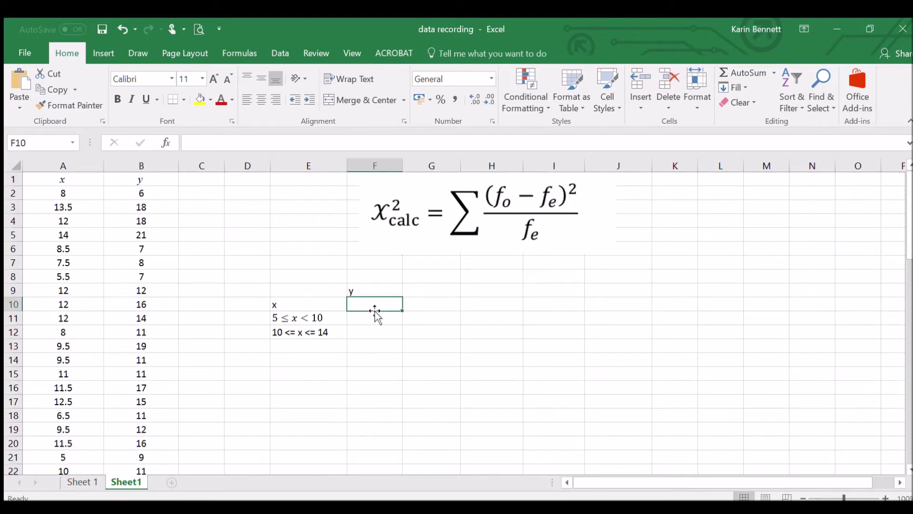
{"action": "type", "text": "5 <="}
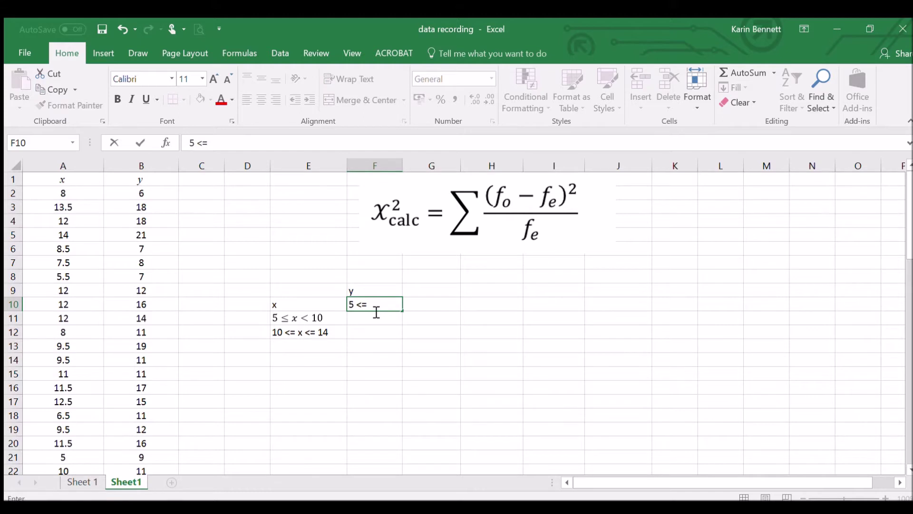
{"action": "type", "text": " y <9"}
{"action": "key", "text": "Left"}
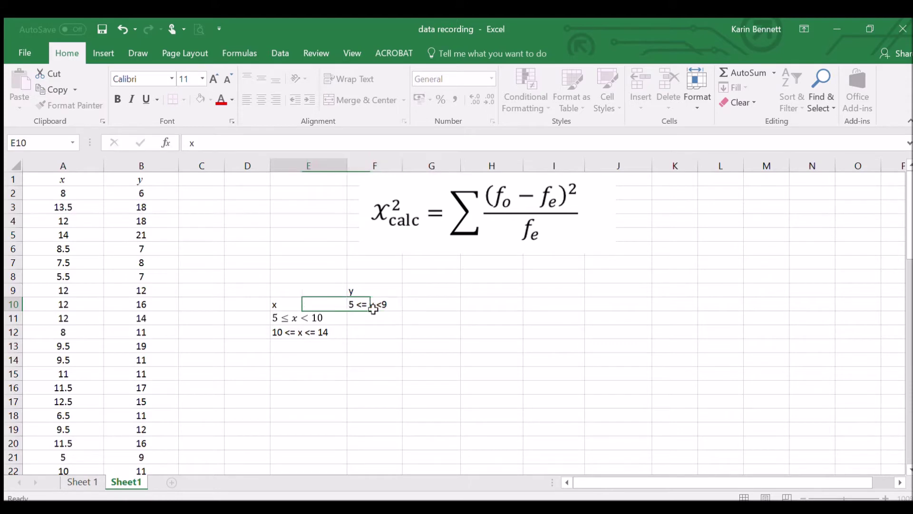
{"action": "left_click", "coordinate": [425, 303]}
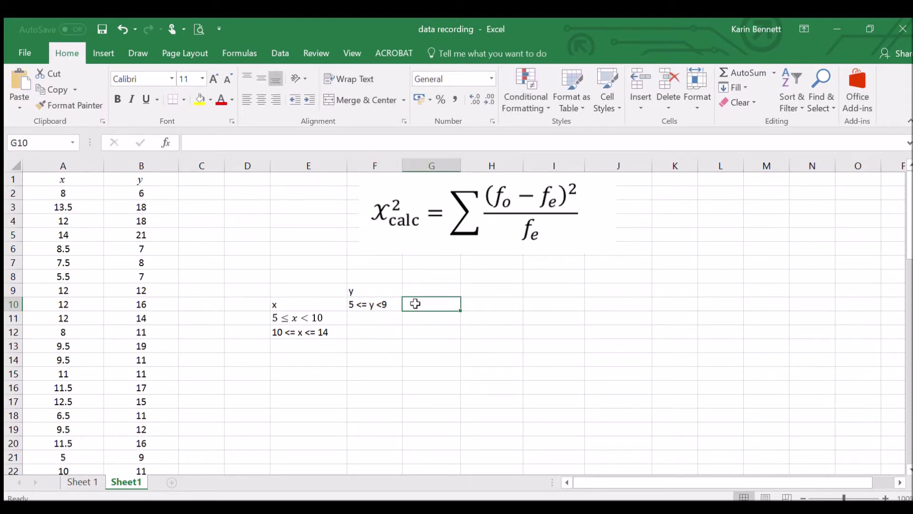
{"action": "type", "text": "9 <= y <"}
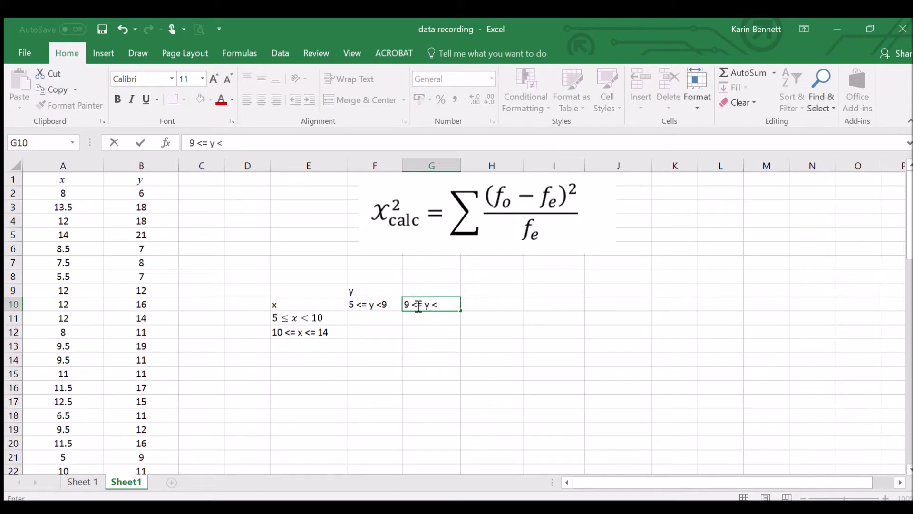
{"action": "type", "text": "13"}
{"action": "key", "text": "Tab"}
- Enter the remaining y classes: 13 <= y < 17 in H10, 17 <= y <21 in I10 and 21 <= y <=24 in J10
{"action": "type", "text": "13 <= y <"}
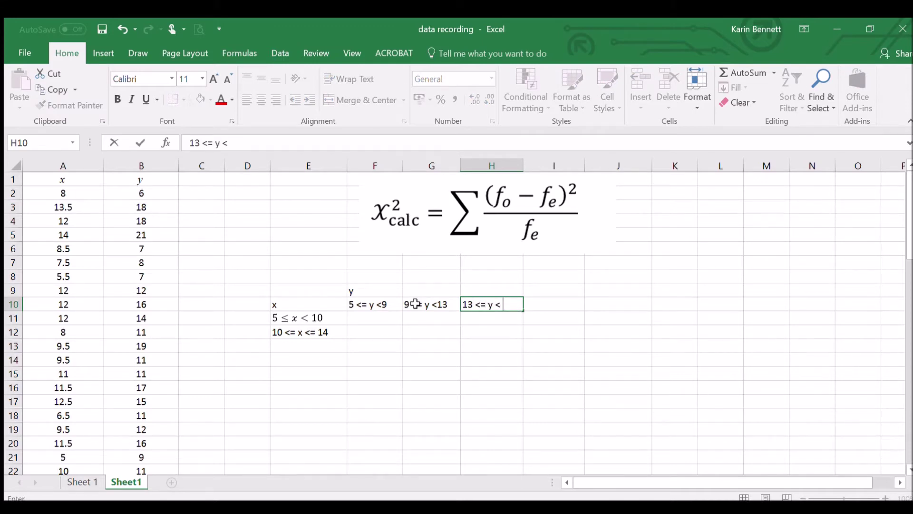
{"action": "type", "text": " 17"}
{"action": "key", "text": "Tab"}
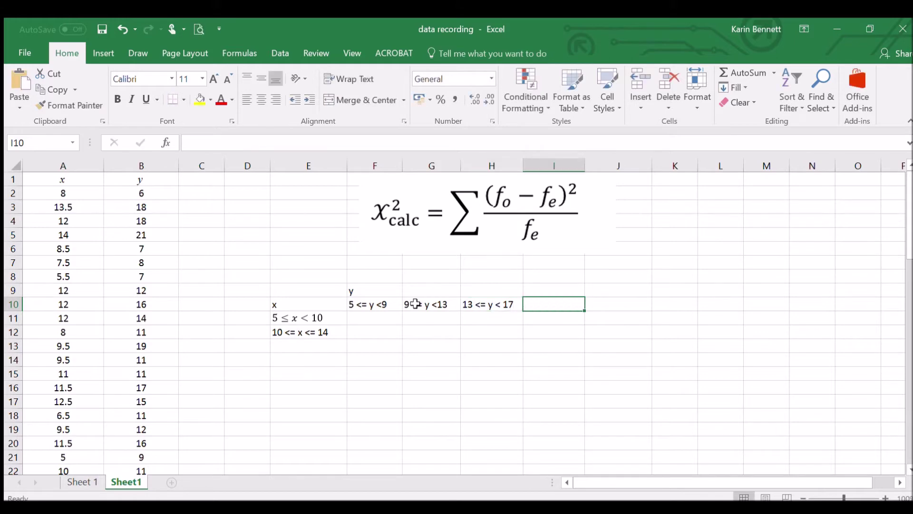
{"action": "type", "text": "17 <="}
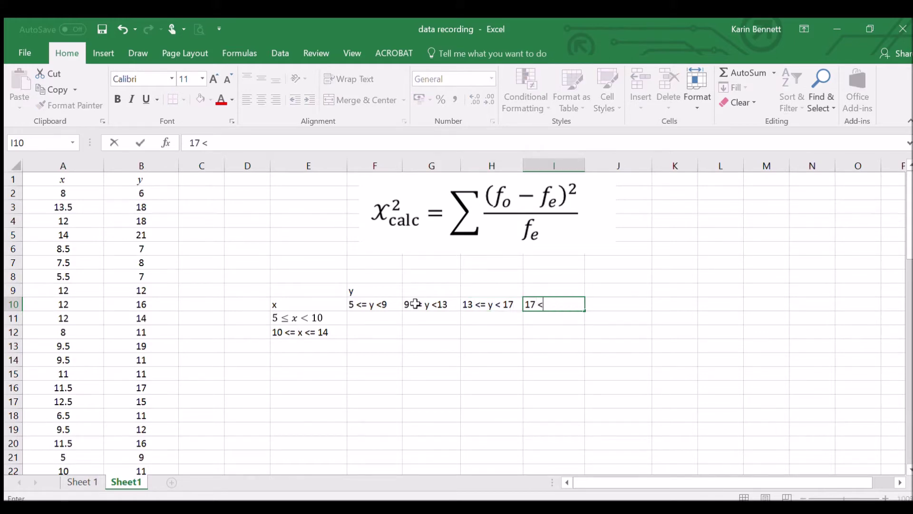
{"action": "type", "text": "<21"}
{"action": "key", "text": "Tab"}
{"action": "type", "text": "21 <="}
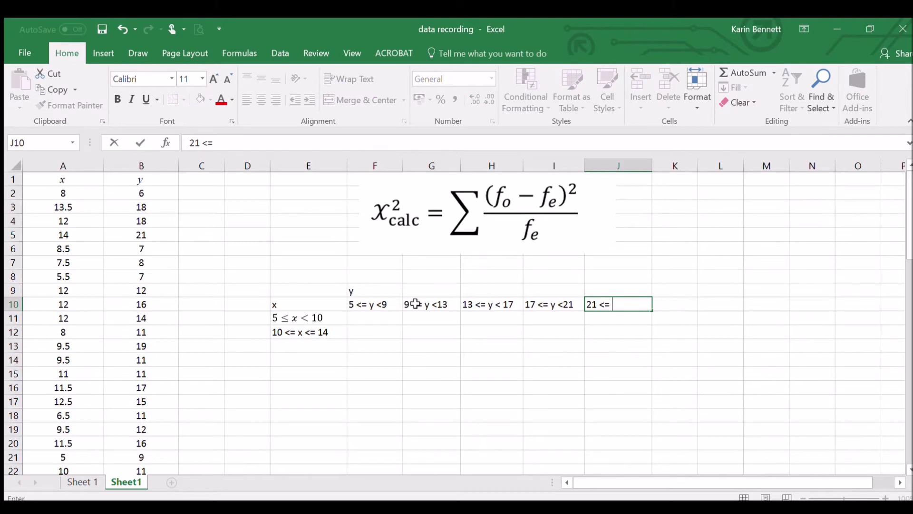
{"action": "type", "text": " y <=24"}
{"action": "left_click", "coordinate": [453, 389]}
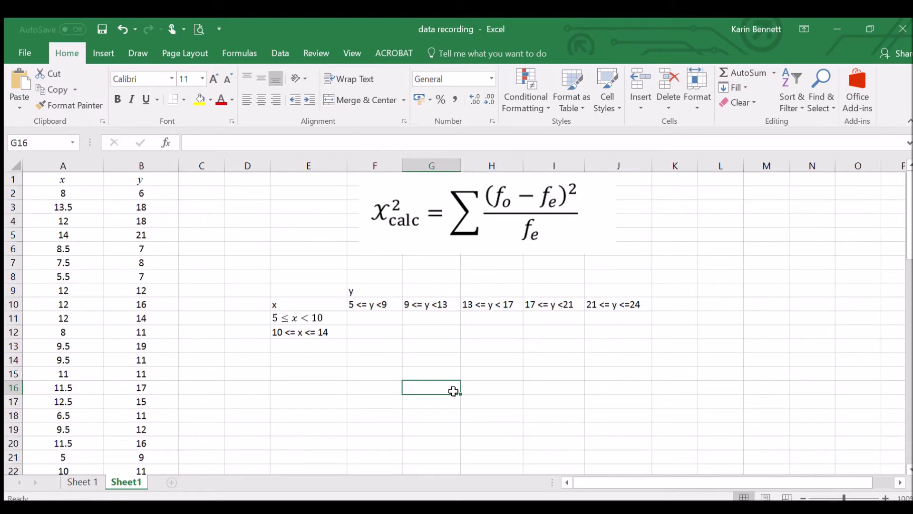
{"action": "left_click", "coordinate": [73, 275]}
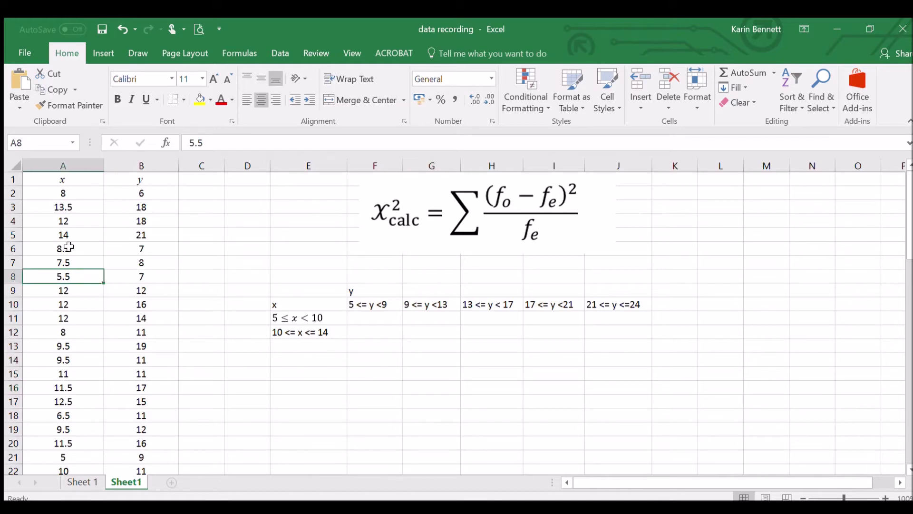
{"action": "left_click_drag", "start_coordinate": [73, 206], "coordinate": [138, 351]}
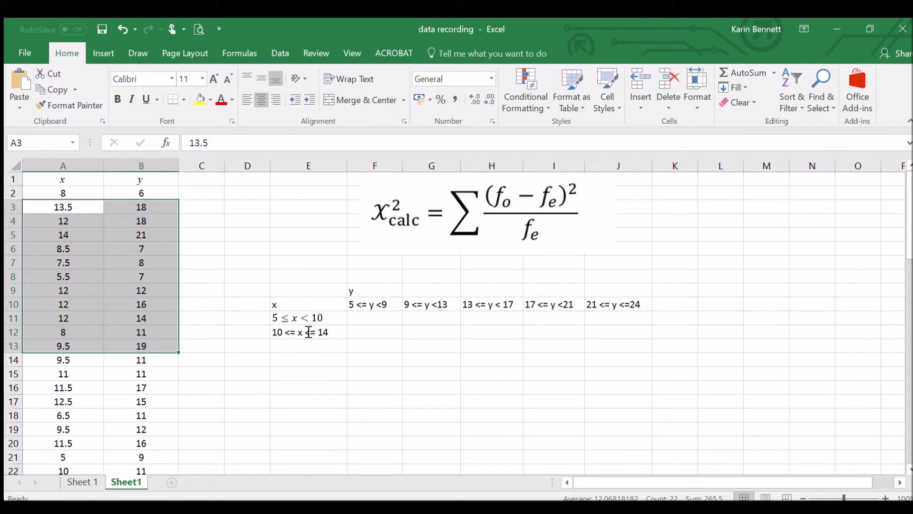
- Start a COUNTIFS formula in cell F11 with the x range A2:A61 and the criterion ">=5"
{"action": "left_click", "coordinate": [373, 317]}
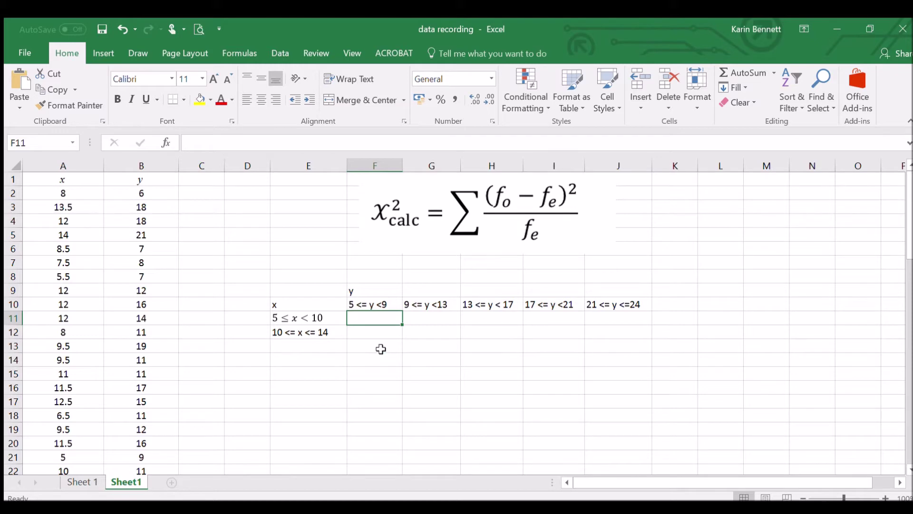
{"action": "type", "text": "="}
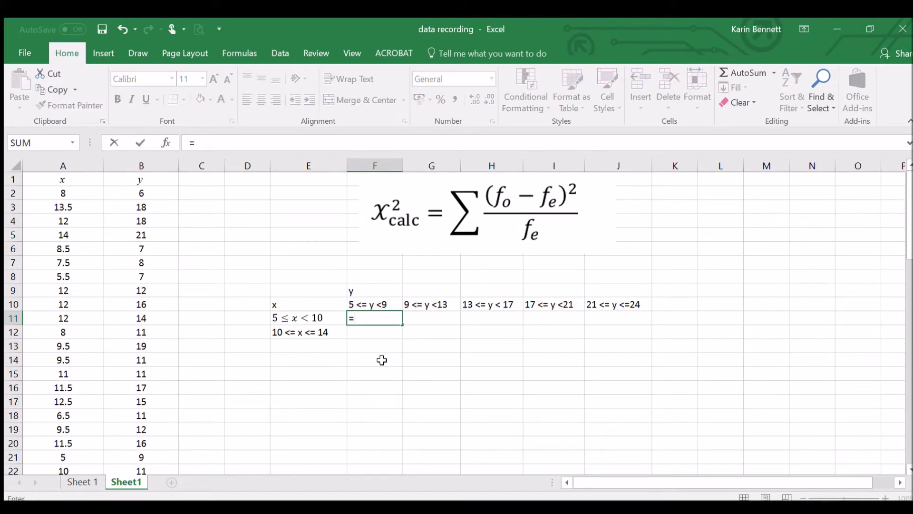
{"action": "type", "text": "countifs"}
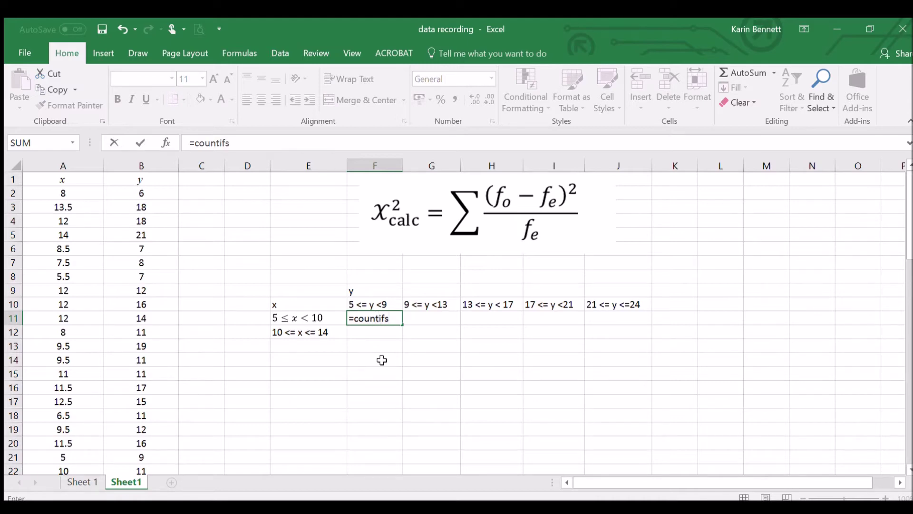
{"action": "type", "text": "("}
{"action": "left_click_drag", "start_coordinate": [86, 196], "coordinate": [67, 443]}
{"action": "scroll", "coordinate": [367, 341], "scroll_direction": "up", "scroll_amount": 14}
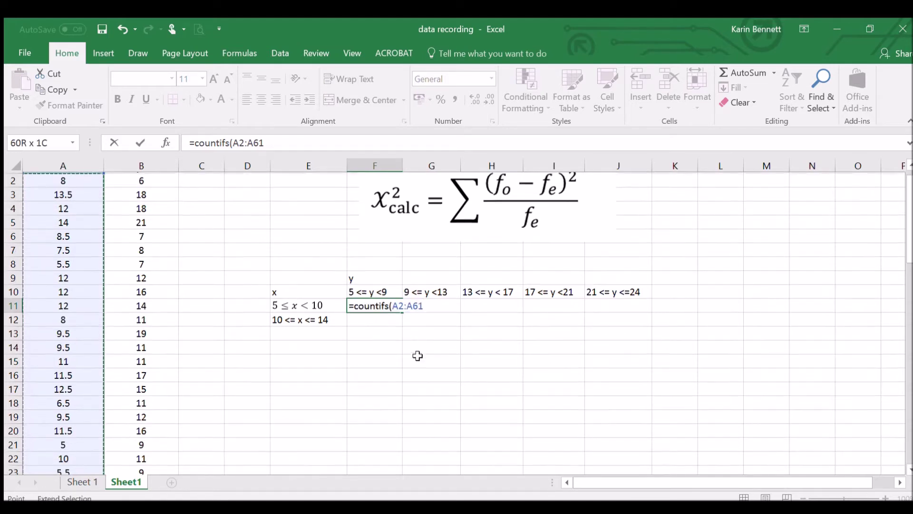
{"action": "type", "text": ", \""}
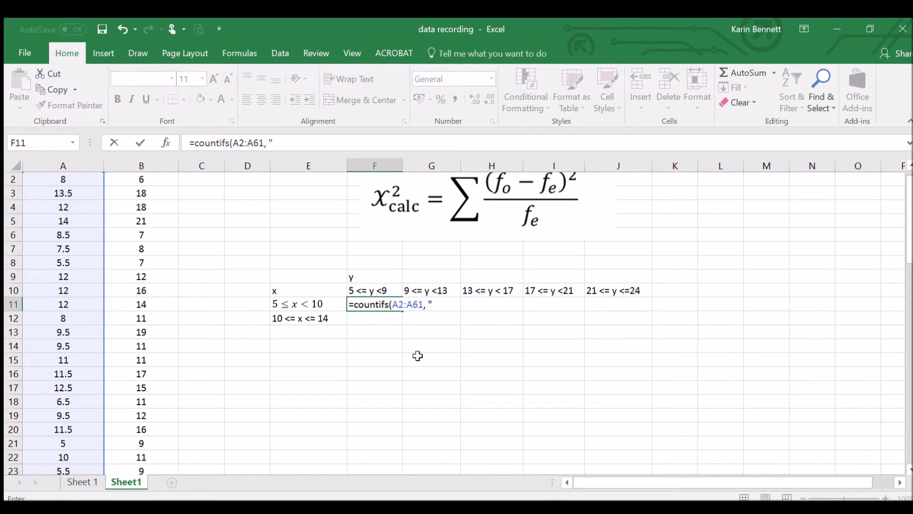
{"action": "type", "text": ">=5\", A2"}
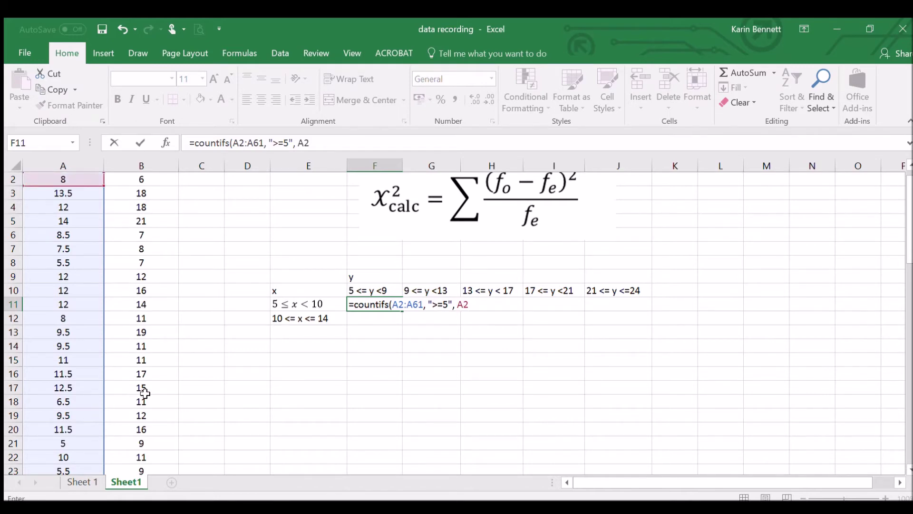
- Continue the F11 formula with A2:A61 and the criterion "<9", followed by the y range B2:B61
{"action": "type", "text": ":A6"}
{"action": "type", "text": "1"}
{"action": "type", "text": ", "}
{"action": "type", "text": "\""}
{"action": "type", "text": "<9"}
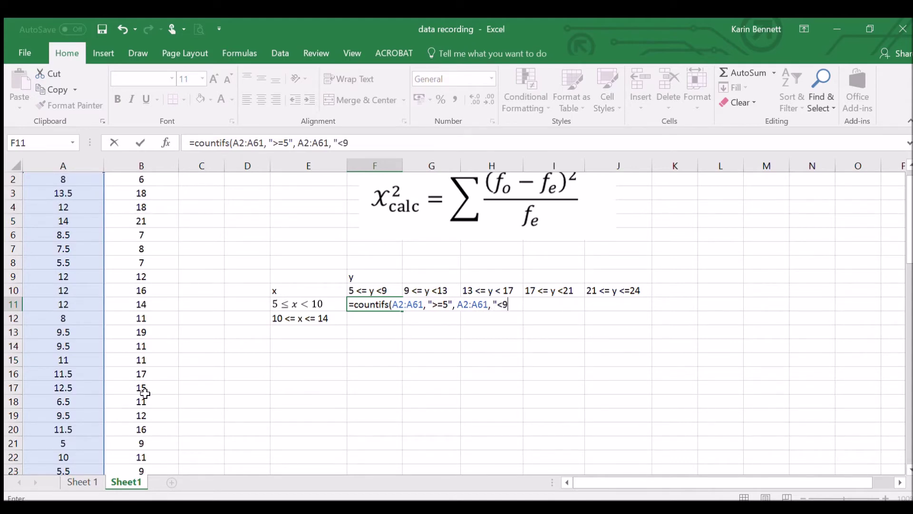
{"action": "type", "text": "\","}
{"action": "type", "text": " B2:B"}
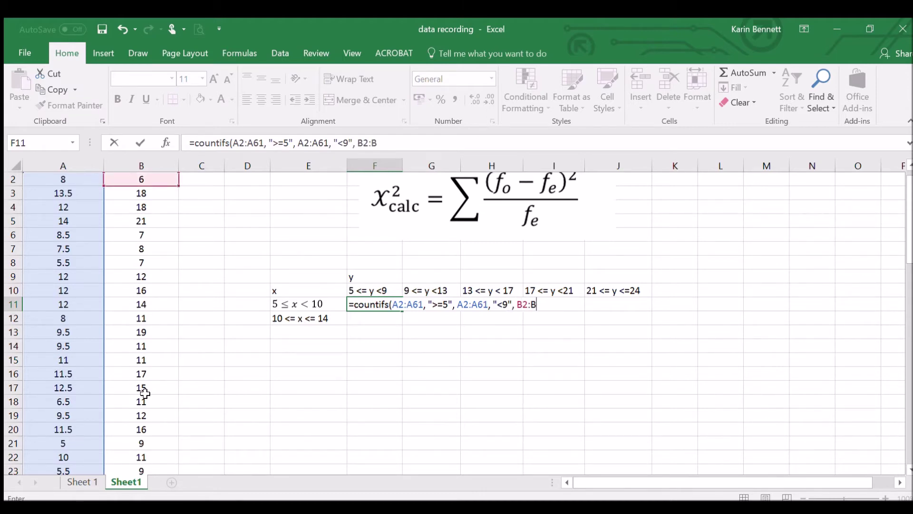
{"action": "type", "text": "61,"}
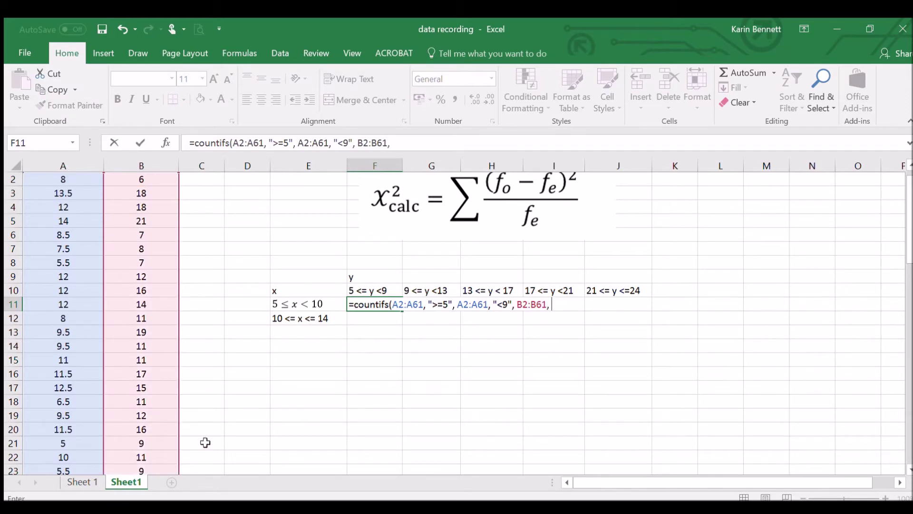
- Correct the upper x criterion in the F11 formula to "<10"
{"action": "left_click", "coordinate": [507, 304]}
{"action": "key", "text": "BackSpace"}
{"action": "type", "text": "10"}
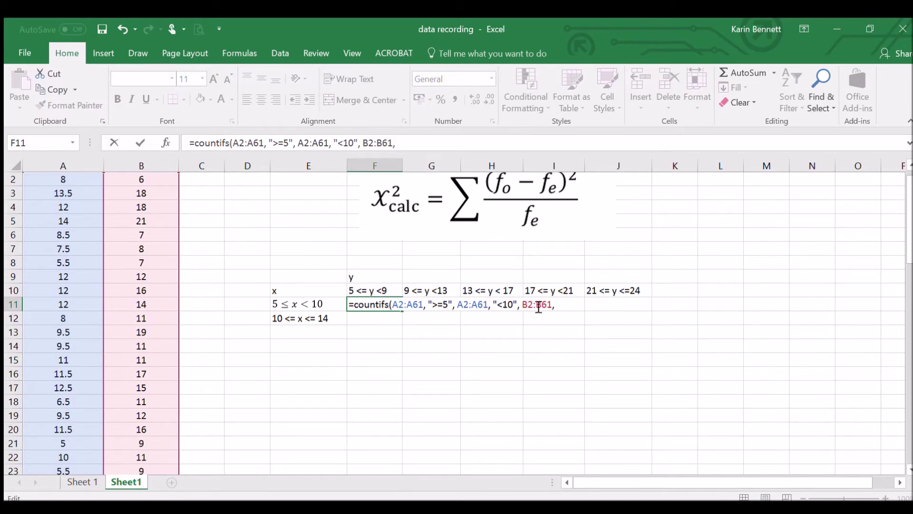
- Complete the F11 formula with ">=5" for the y range, then B2:B61 with "<9"
{"action": "type", "text": "\">=5\", b2"}
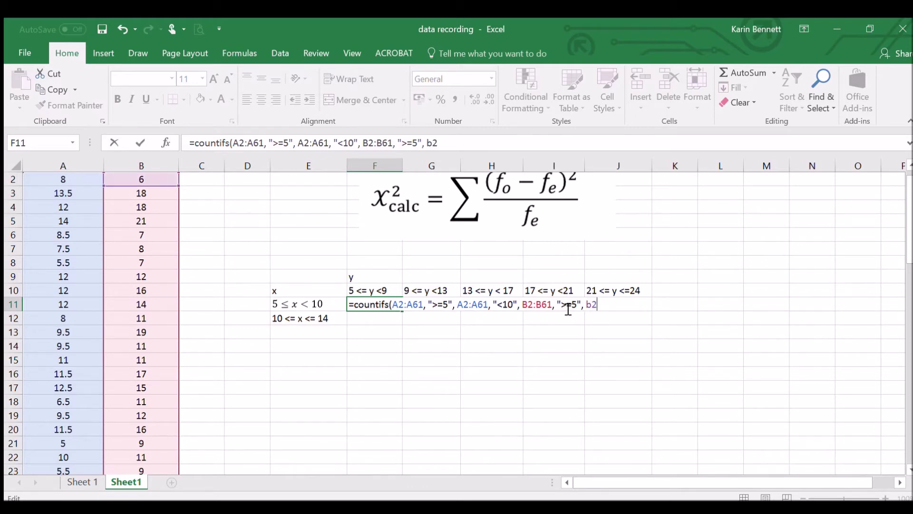
{"action": "type", "text": ":b61, \""}
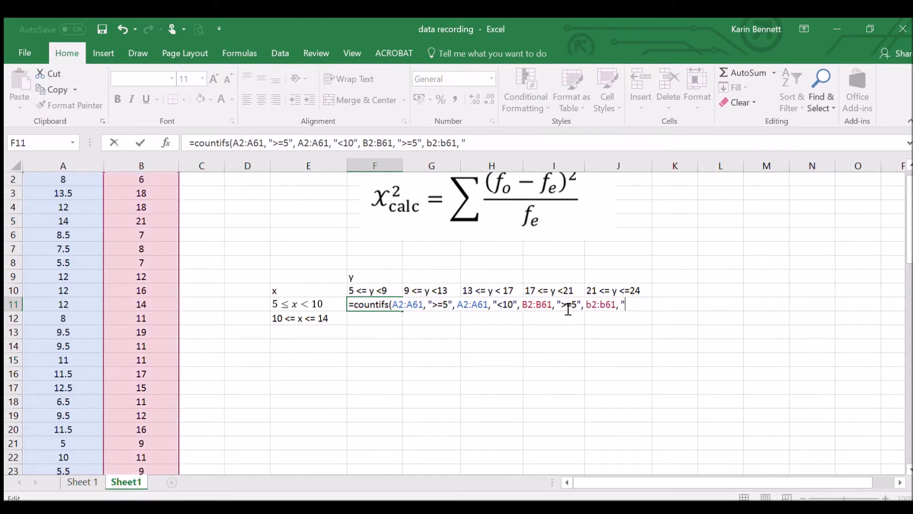
{"action": "type", "text": "<9\")"}
{"action": "key", "text": "Return"}
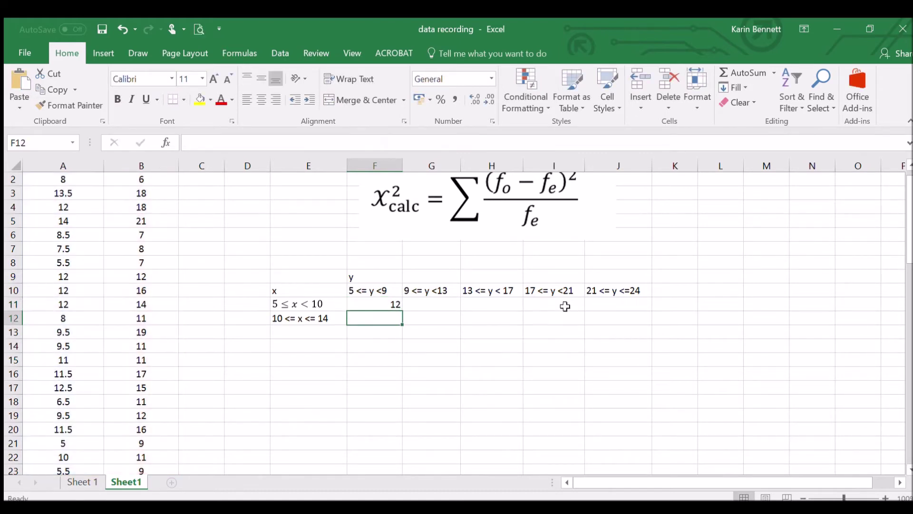
- Center the count in cell F11 horizontally
{"action": "left_click", "coordinate": [375, 304]}
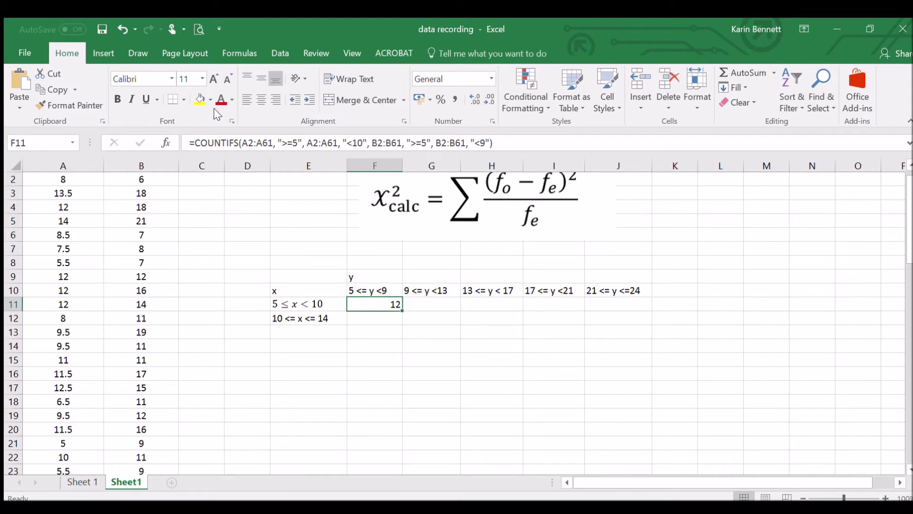
{"action": "left_click", "coordinate": [262, 101]}
{"action": "left_click", "coordinate": [424, 372]}
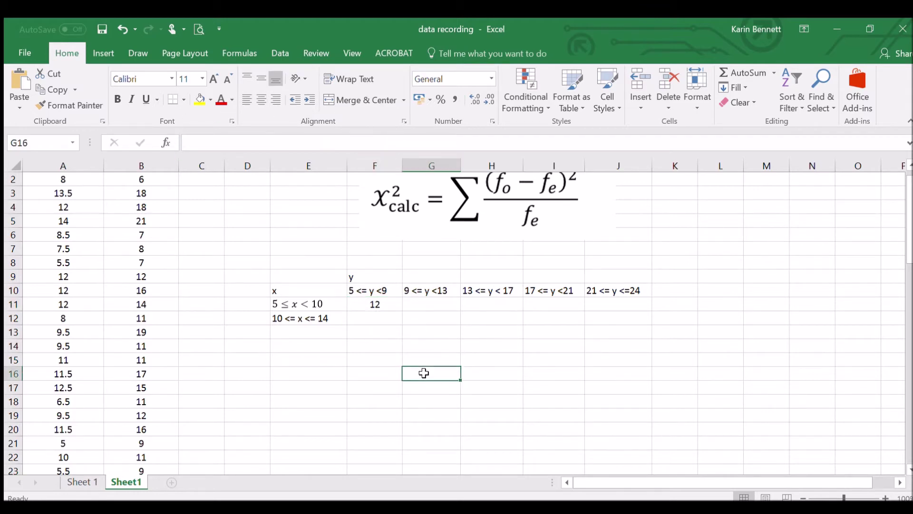
- Fill the COUNTIFS formula from F11 across to J11 for the other y classes
{"action": "left_click", "coordinate": [382, 307]}
{"action": "left_click_drag", "start_coordinate": [402, 310], "coordinate": [618, 306]}
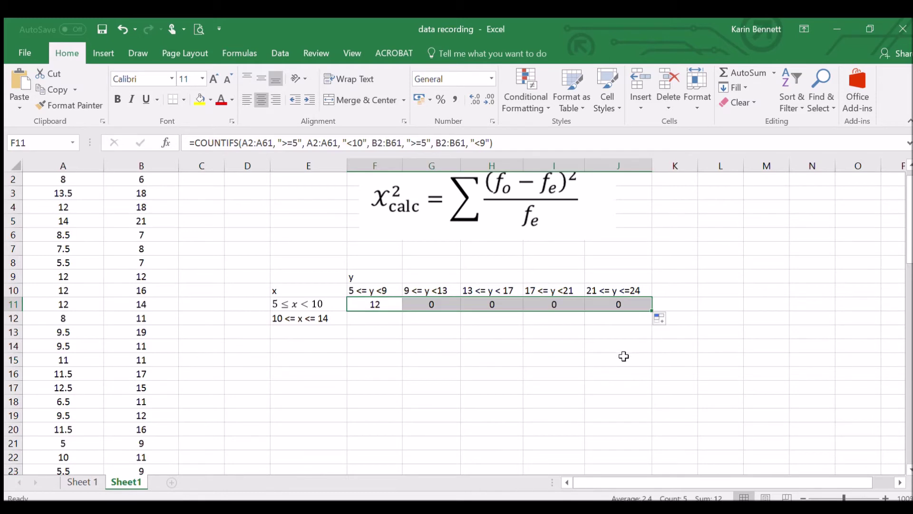
{"action": "left_click", "coordinate": [623, 356]}
- Change both x ranges in the G11 COUNTIFS formula to A2:A61
{"action": "left_click", "coordinate": [432, 305]}
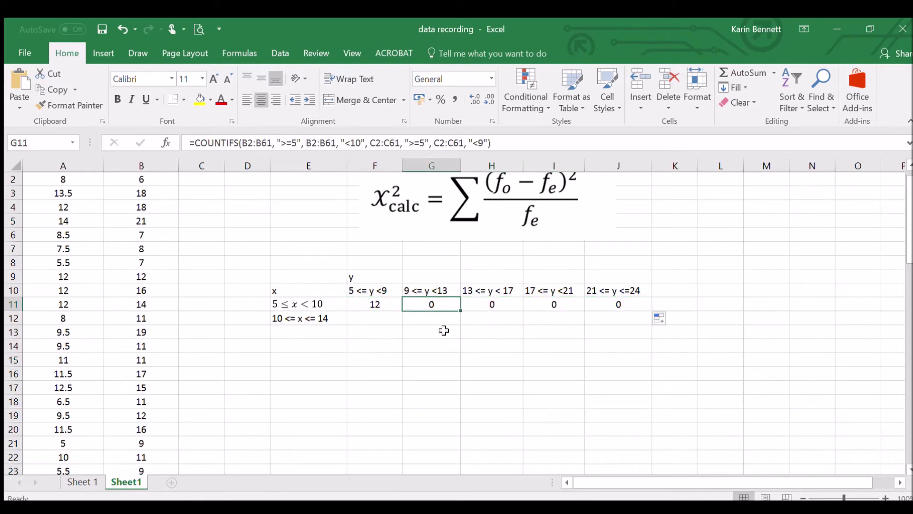
{"action": "left_click", "coordinate": [257, 143]}
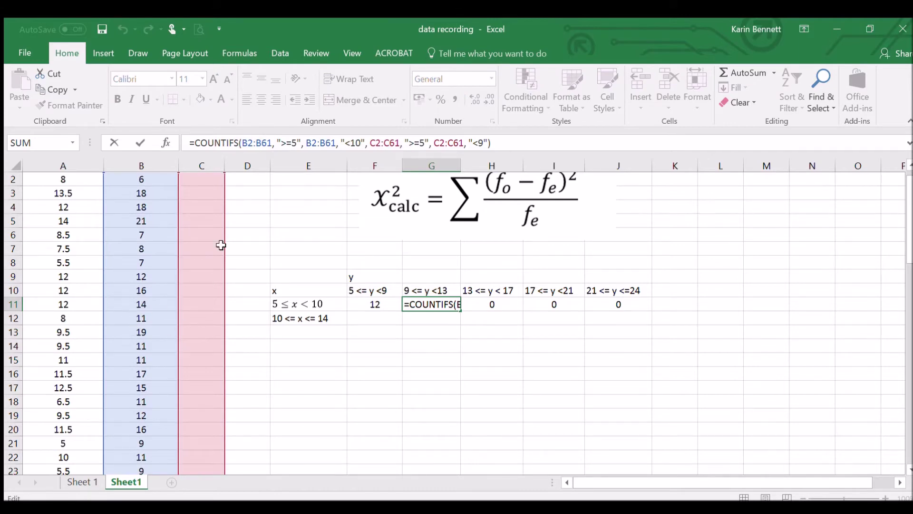
{"action": "left_click", "coordinate": [245, 144]}
{"action": "key", "text": "BackSpace"}
{"action": "type", "text": "a"}
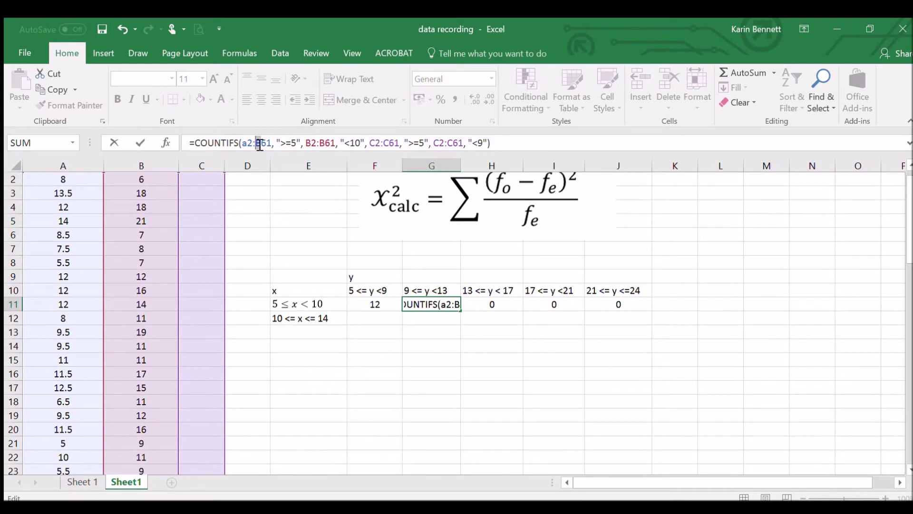
{"action": "left_click", "coordinate": [261, 143]}
{"action": "key", "text": "BackSpace"}
{"action": "type", "text": "a"}
{"action": "left_click", "coordinate": [310, 143]}
{"action": "key", "text": "BackSpace"}
{"action": "type", "text": "a"}
{"action": "left_click", "coordinate": [328, 143]}
{"action": "key", "text": "BackSpace"}
{"action": "type", "text": "a"}
- Change both y ranges in the G11 formula to B2:B61 and set the lower y criterion to ">=9"
{"action": "left_click", "coordinate": [372, 143]}
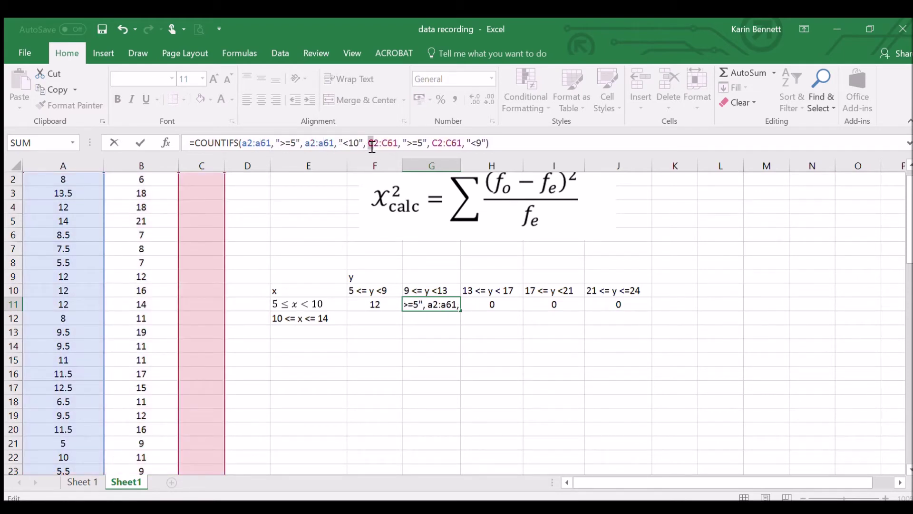
{"action": "key", "text": "BackSpace"}
{"action": "type", "text": "b"}
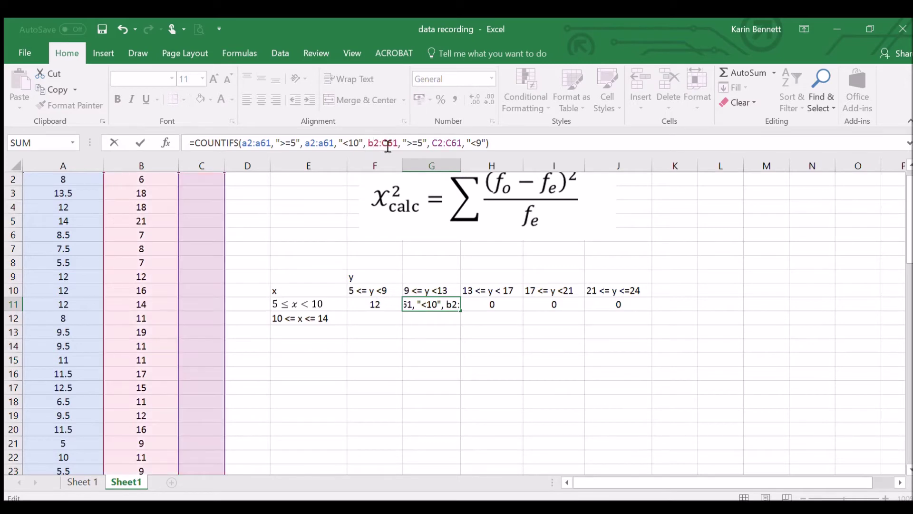
{"action": "left_click", "coordinate": [389, 143]}
{"action": "key", "text": "BackSpace"}
{"action": "type", "text": "b"}
{"action": "left_click", "coordinate": [437, 143]}
{"action": "key", "text": "BackSpace"}
{"action": "type", "text": "b"}
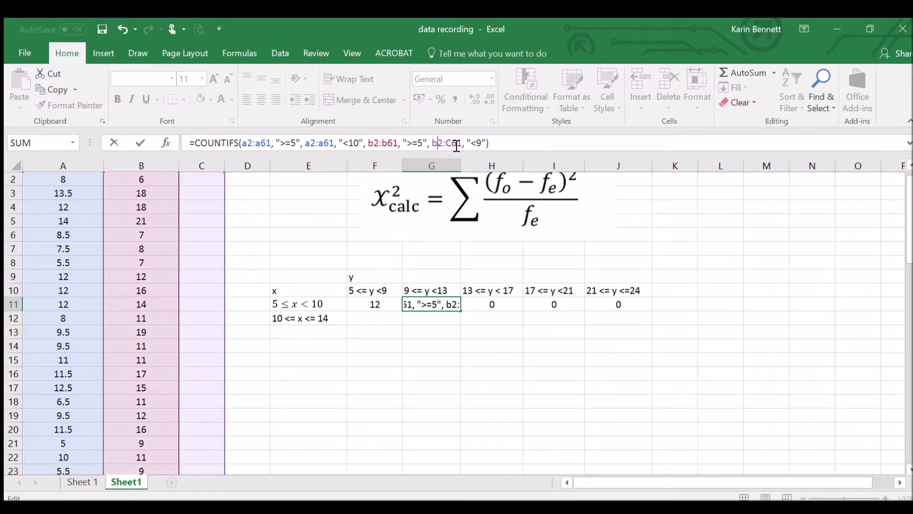
{"action": "double_click", "coordinate": [456, 146]}
{"action": "left_click", "coordinate": [453, 146]}
{"action": "key", "text": "BackSpace"}
{"action": "type", "text": "b"}
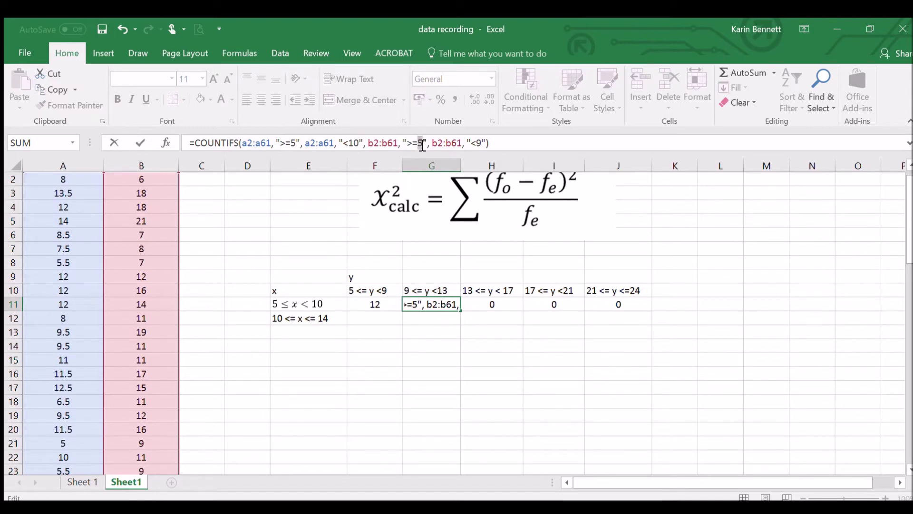
{"action": "type", "text": "9"}
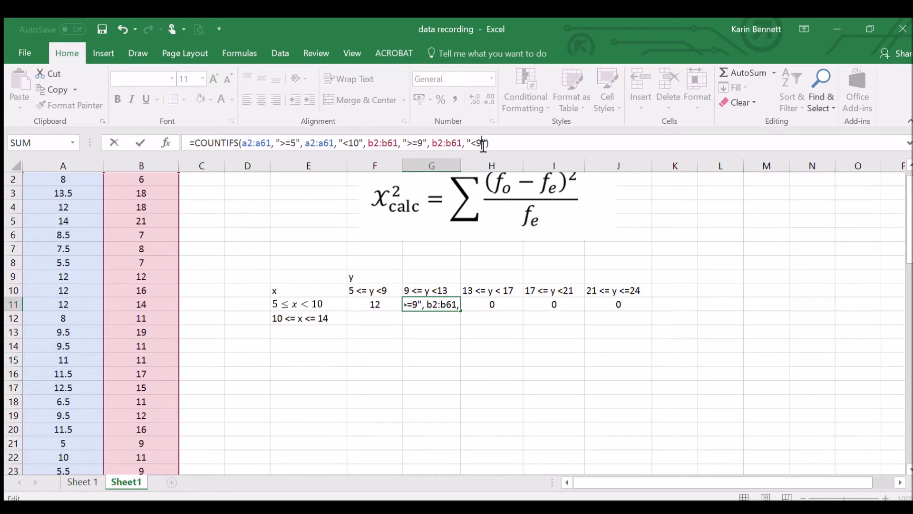
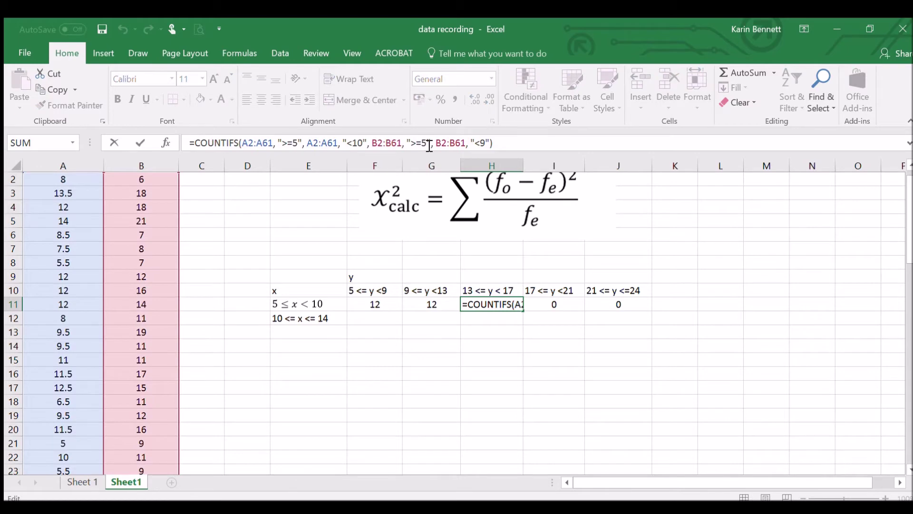
- Set the y criteria in the H11 formula to ">=13" and "<17"
{"action": "type", "text": "13"}
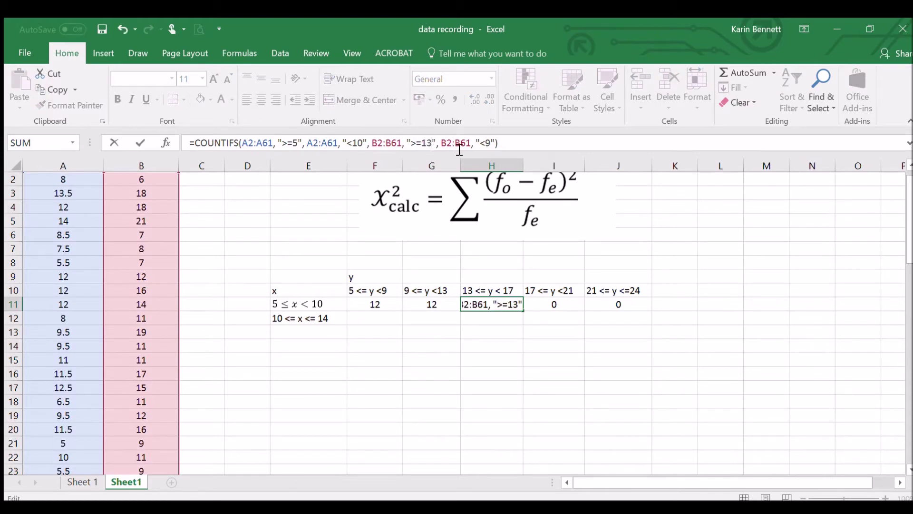
{"action": "type", "text": "17"}
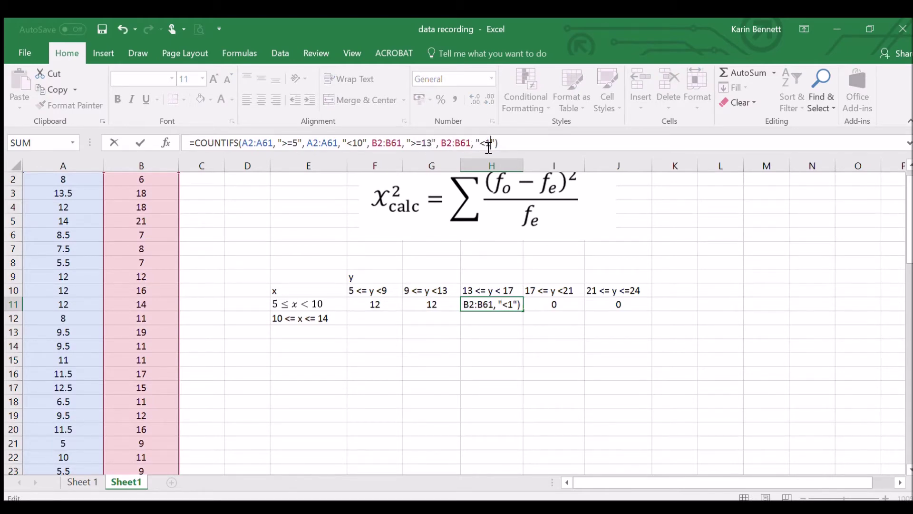
{"action": "key", "text": "Return"}
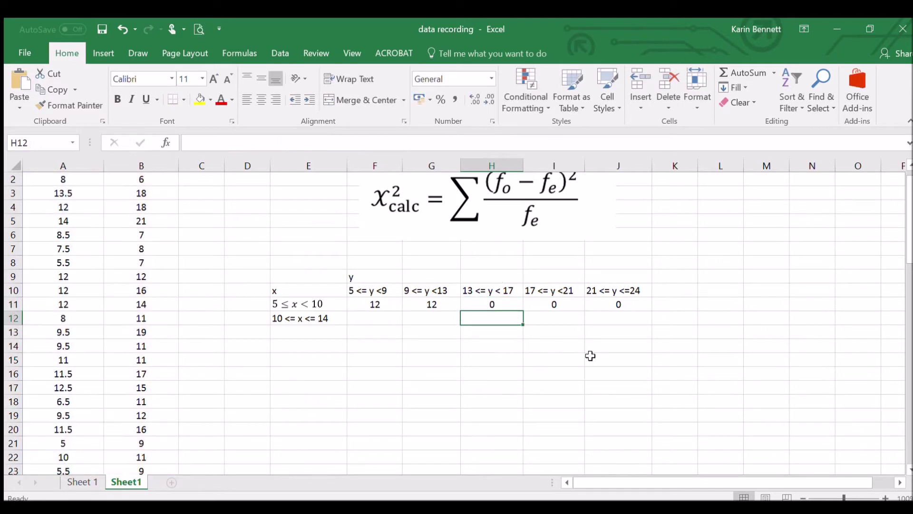
- Change both x ranges in the I11 COUNTIFS formula to A2:A61
{"action": "left_click", "coordinate": [560, 304]}
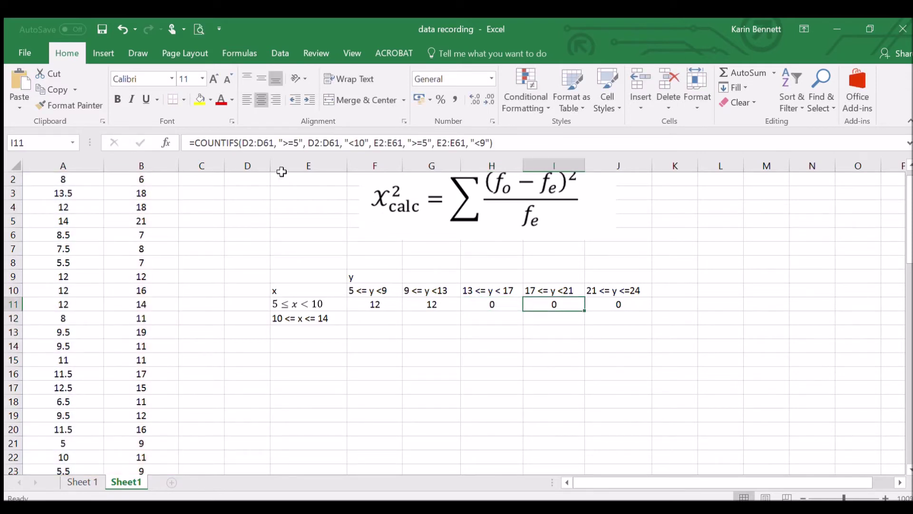
{"action": "left_click", "coordinate": [245, 144]}
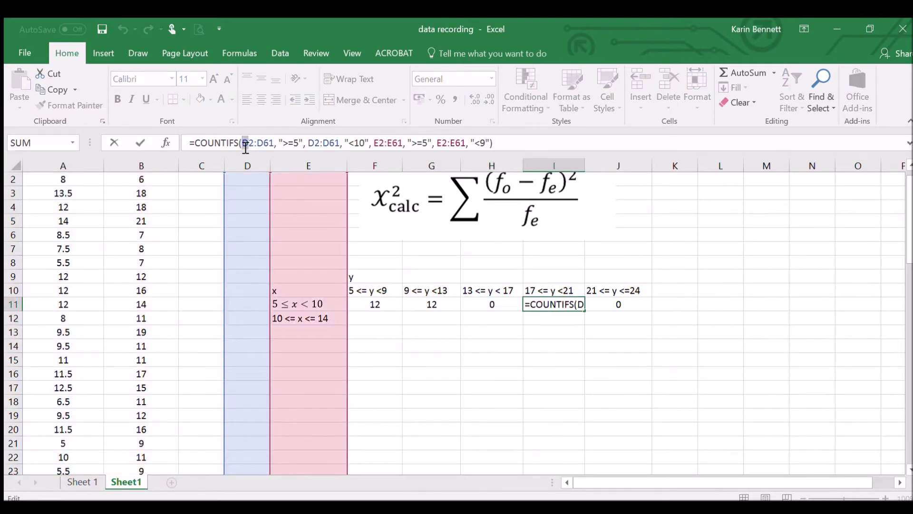
{"action": "type", "text": "a"}
{"action": "left_click_drag", "start_coordinate": [256, 144], "coordinate": [371, 144]}
{"action": "type", "text": "a"}
{"action": "type", "text": "a"}
{"action": "type", "text": "a"}
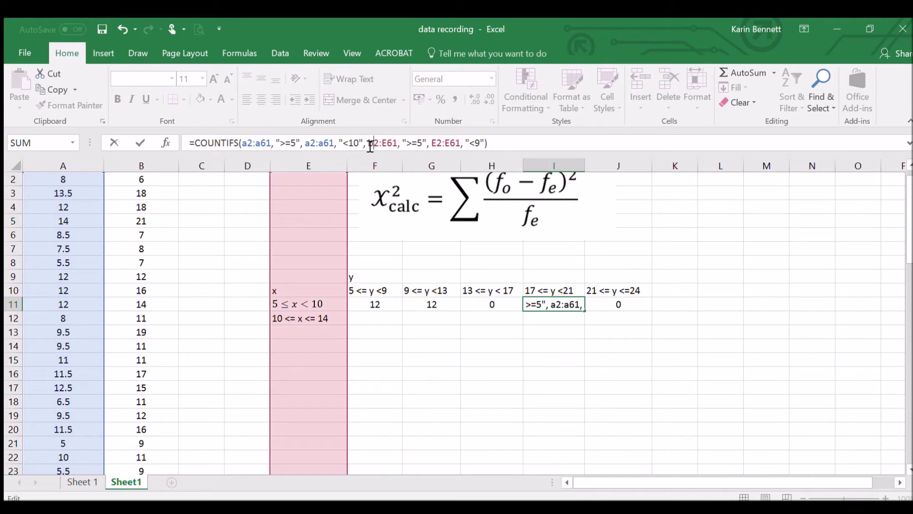
- Change both y ranges in the I11 formula to B2:B61
{"action": "type", "text": "b"}
{"action": "left_click_drag", "start_coordinate": [384, 143], "coordinate": [438, 143]}
{"action": "type", "text": "b2:"}
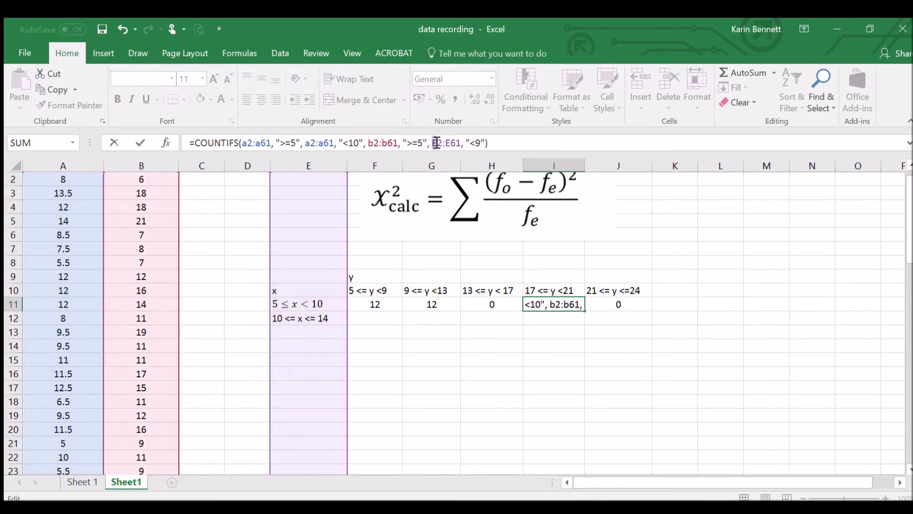
{"action": "type", "text": "b"}
{"action": "left_click_drag", "start_coordinate": [453, 143], "coordinate": [447, 143]}
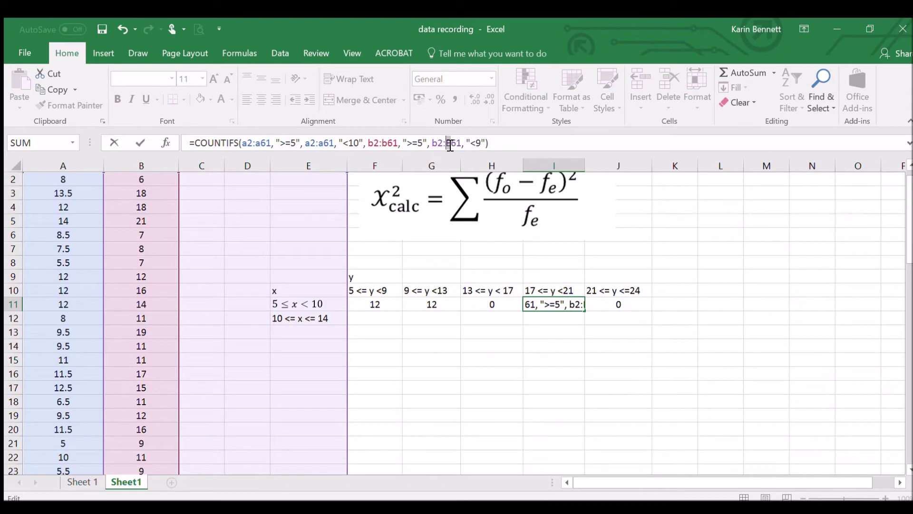
{"action": "type", "text": "b"}
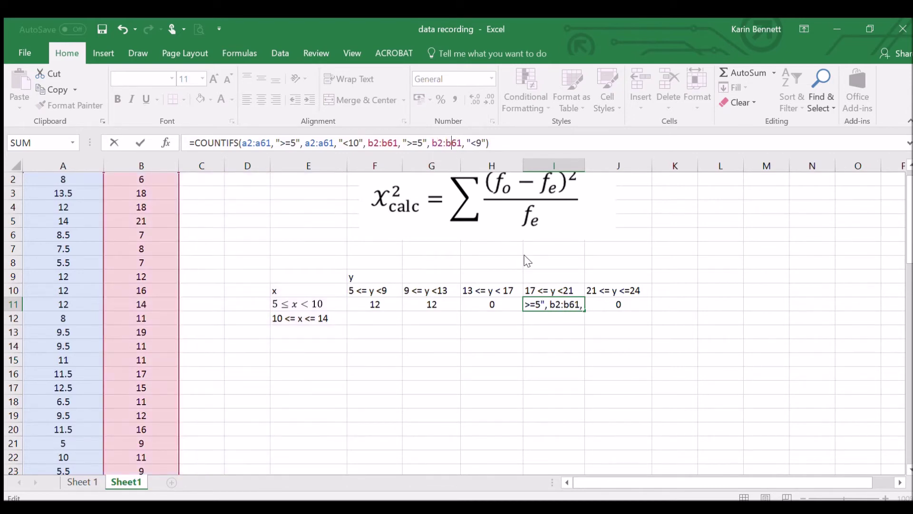
- Set the y criteria in the I11 formula to ">=17" and "<21"
{"action": "left_click", "coordinate": [403, 143]}
{"action": "key", "text": "Delete"}
{"action": "type", "text": "17"}
{"action": "left_click", "coordinate": [487, 152]}
{"action": "key", "text": "BackSpace"}
{"action": "type", "text": "21"}
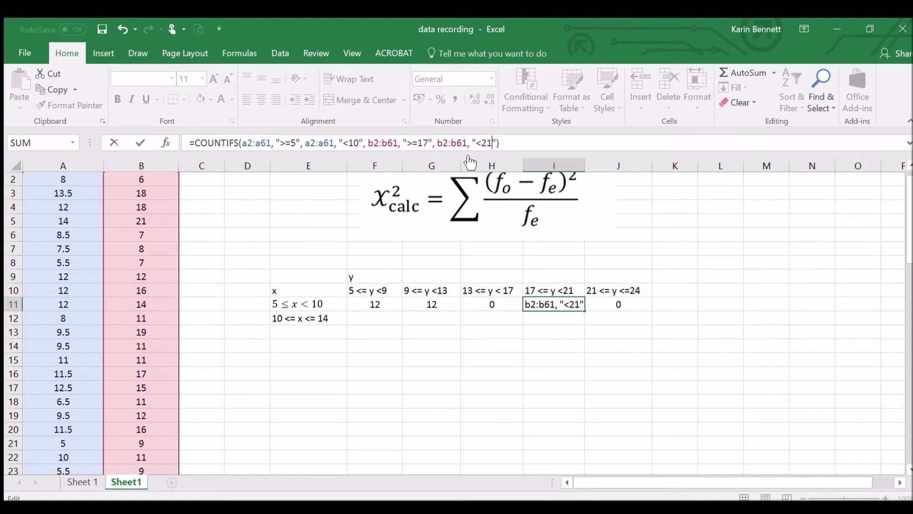
{"action": "key", "text": "Return"}
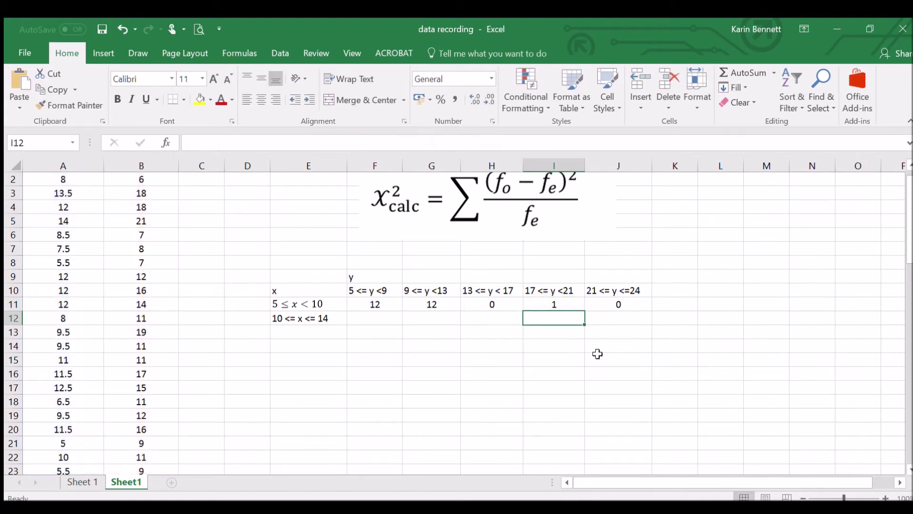
- Change both x ranges in the J11 COUNTIFS formula to A2:A61
{"action": "left_click", "coordinate": [612, 304]}
{"action": "left_click", "coordinate": [244, 144]}
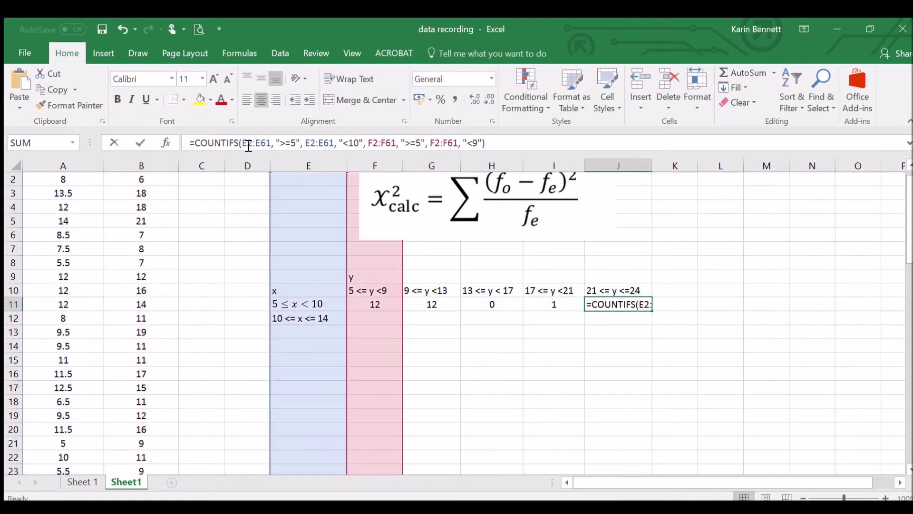
{"action": "type", "text": "a"}
{"action": "left_click_drag", "start_coordinate": [261, 143], "coordinate": [259, 144]}
{"action": "type", "text": "a"}
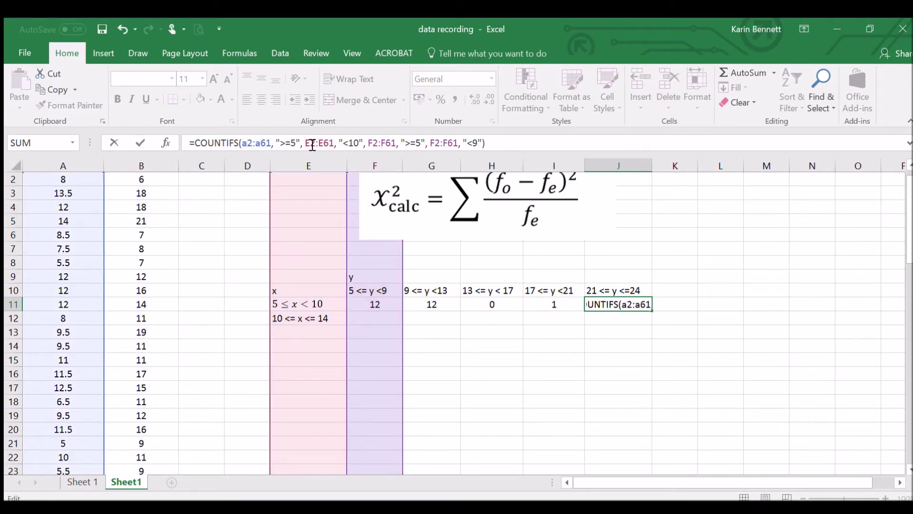
{"action": "left_click_drag", "start_coordinate": [311, 145], "coordinate": [381, 144]}
{"action": "type", "text": "a"}
{"action": "type", "text": "a"}
- Change both y ranges in the J11 formula to B2:B61 with the criteria ">=21" and "<=24"
{"action": "type", "text": "b"}
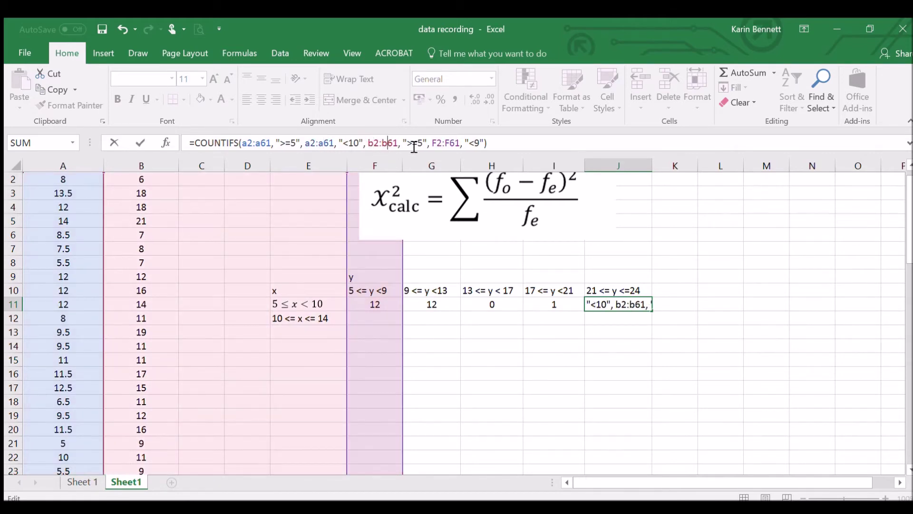
{"action": "type", "text": "b"}
{"action": "mouse_move", "coordinate": [438, 145]}
{"action": "left_mouse_down"}
{"action": "mouse_move", "coordinate": [449, 145]}
{"action": "mouse_move", "coordinate": [420, 144]}
{"action": "left_mouse_up"}
{"action": "type", "text": "bb21"}
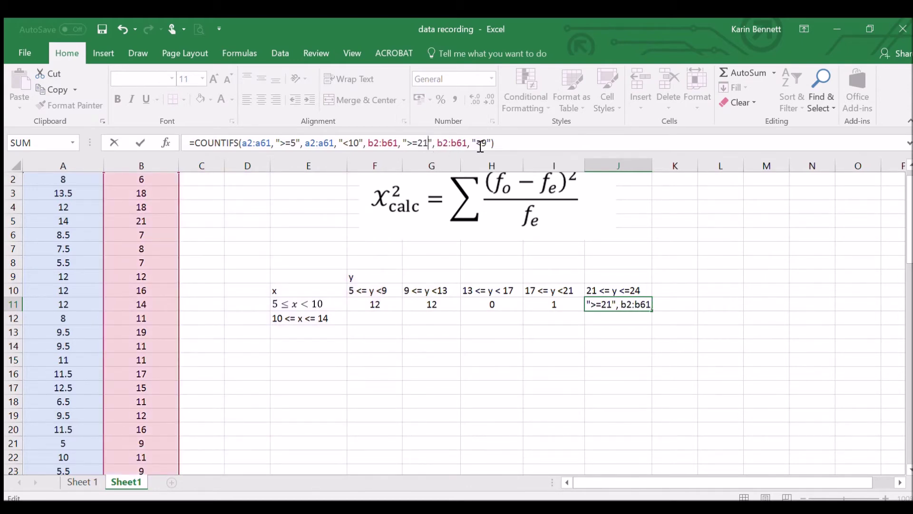
{"action": "type", "text": "=24"}
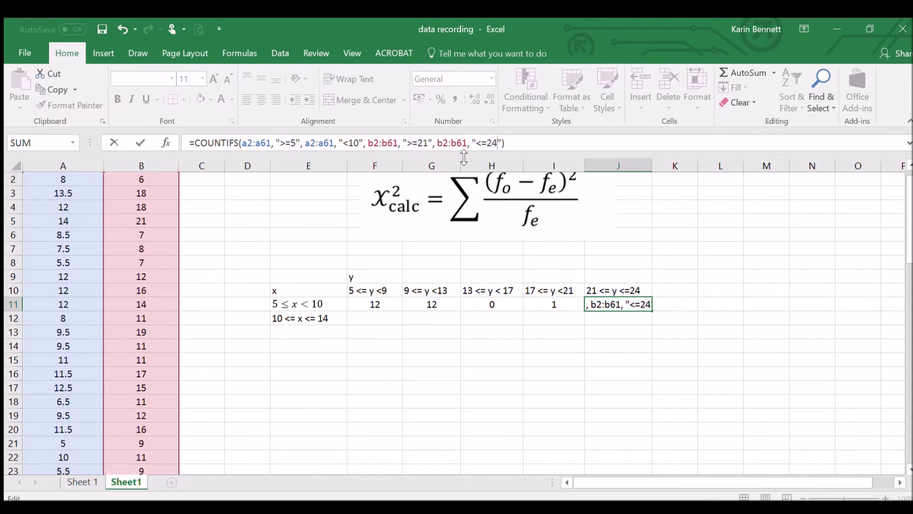
{"action": "key", "text": "Return"}
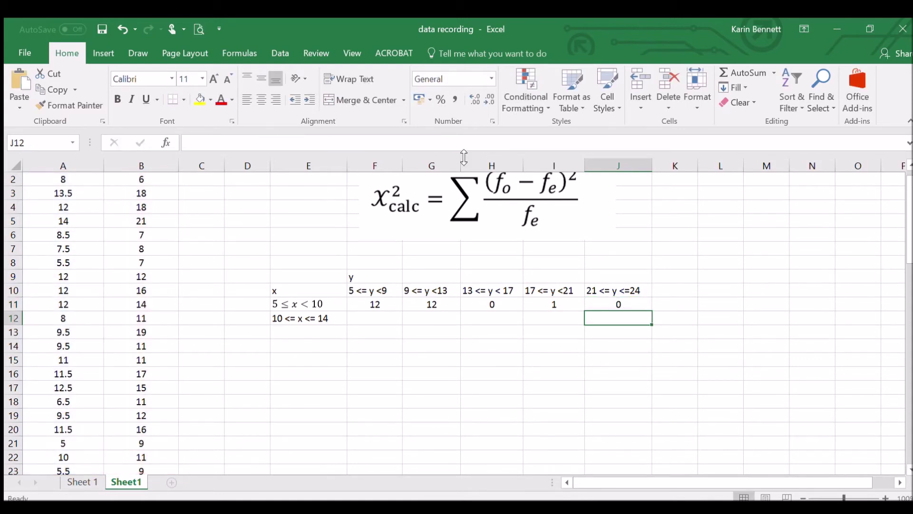
- Review the COUNTIFS formulas in cells F11 through J11 against their y class headings
{"action": "left_click", "coordinate": [512, 331]}
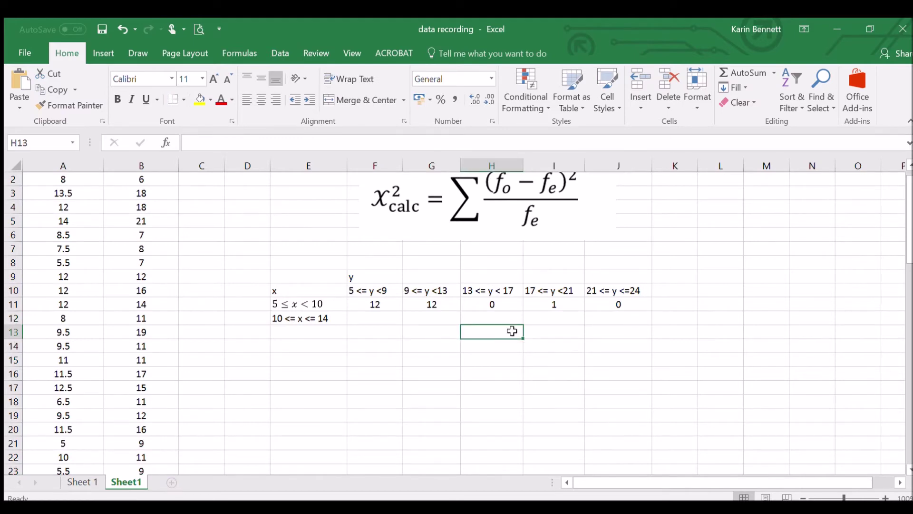
{"action": "left_click", "coordinate": [386, 305]}
{"action": "left_click", "coordinate": [453, 305]}
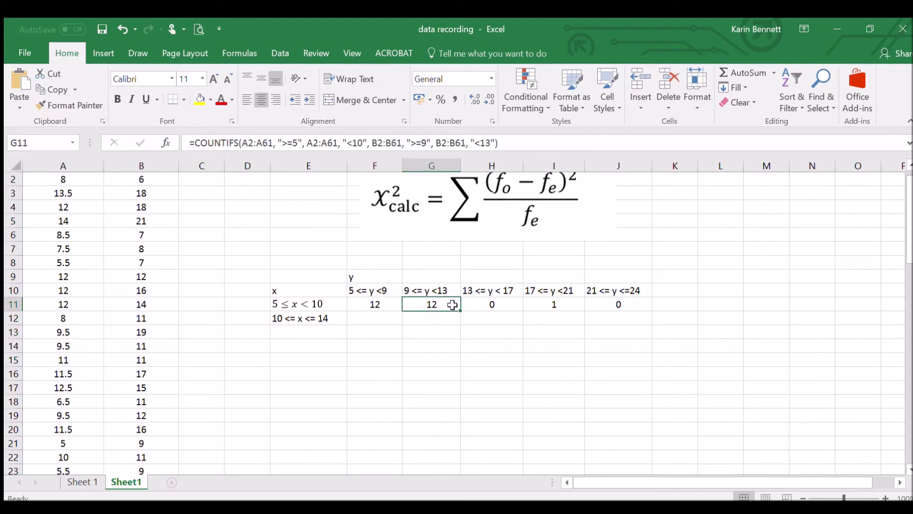
{"action": "left_click", "coordinate": [502, 303]}
{"action": "left_click", "coordinate": [542, 308]}
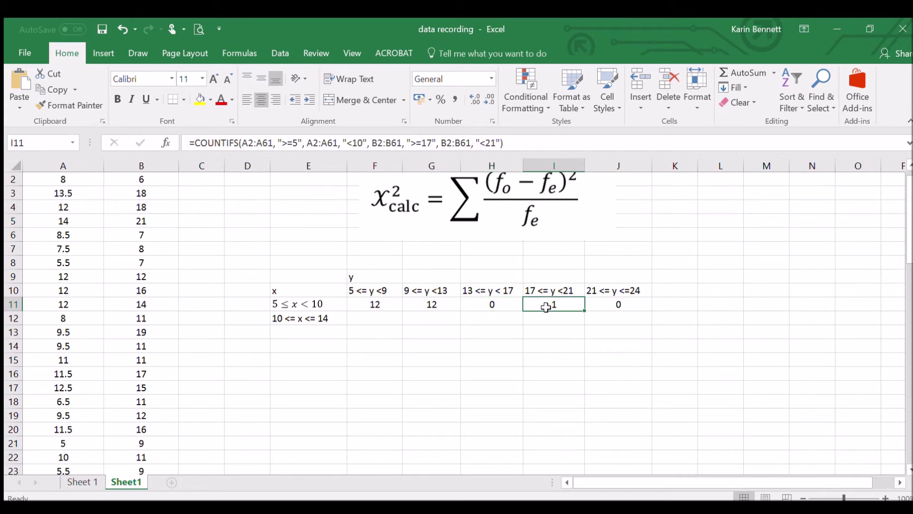
{"action": "left_click", "coordinate": [616, 304]}
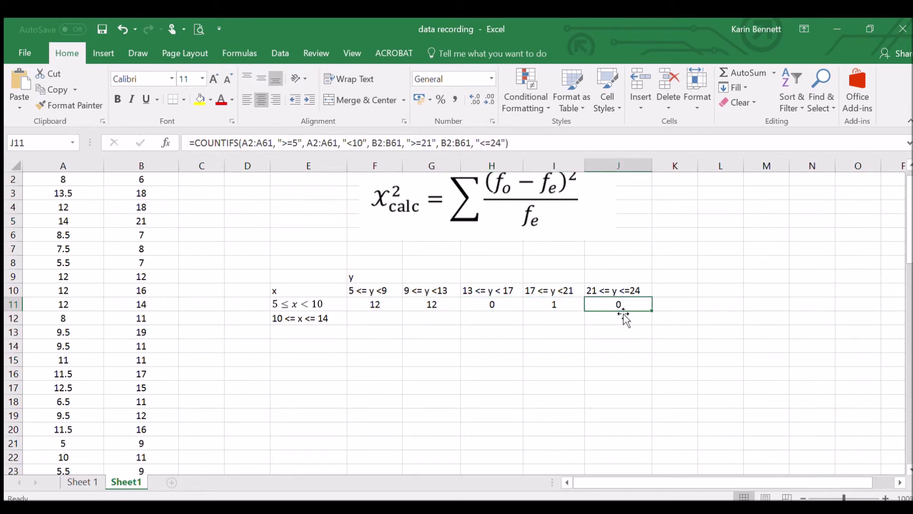
{"action": "left_click", "coordinate": [393, 348]}
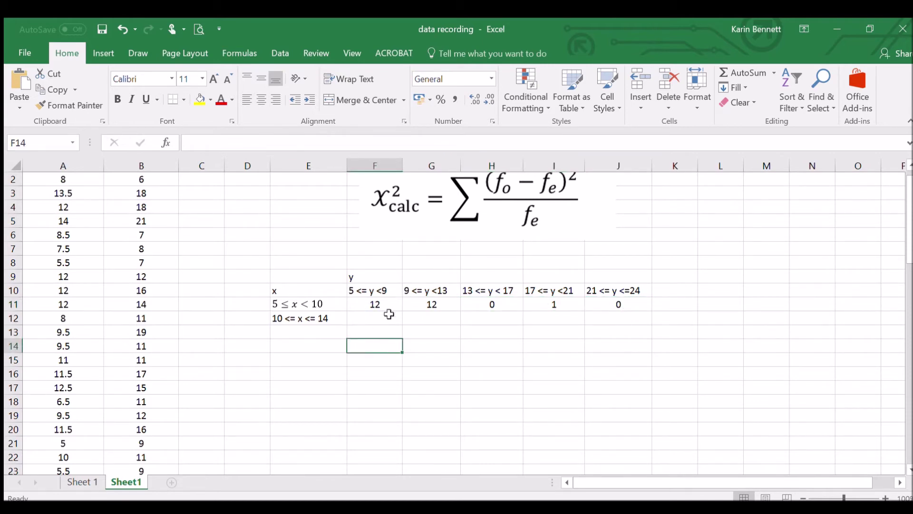
{"action": "left_click_drag", "start_coordinate": [374, 304], "coordinate": [625, 304]}
{"action": "left_click", "coordinate": [618, 359]}
- Fill the COUNTIFS formula from F11 down to F12 for the second x class
{"action": "left_click", "coordinate": [389, 305]}
{"action": "left_click_drag", "start_coordinate": [403, 311], "coordinate": [398, 322]}
{"action": "left_click", "coordinate": [389, 376]}
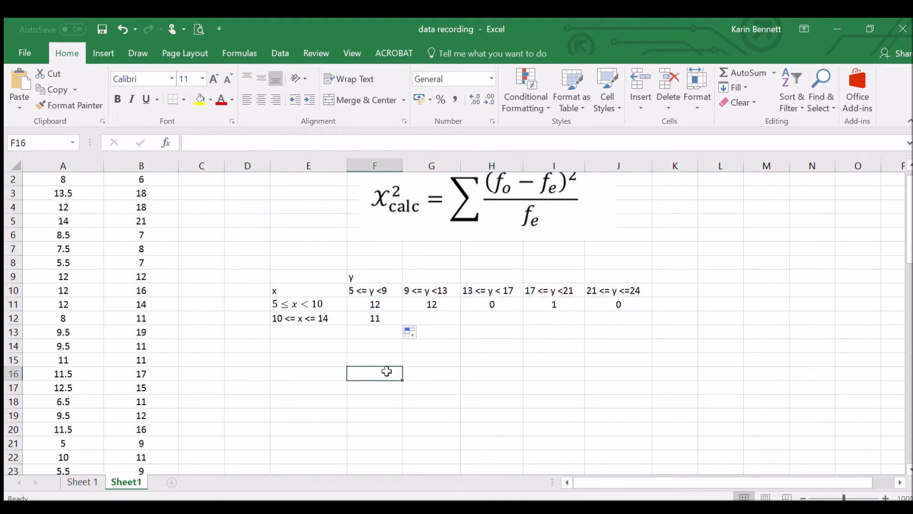
- Change both x ranges in the F12 COUNTIFS formula to A2:A61
{"action": "left_click", "coordinate": [383, 317]}
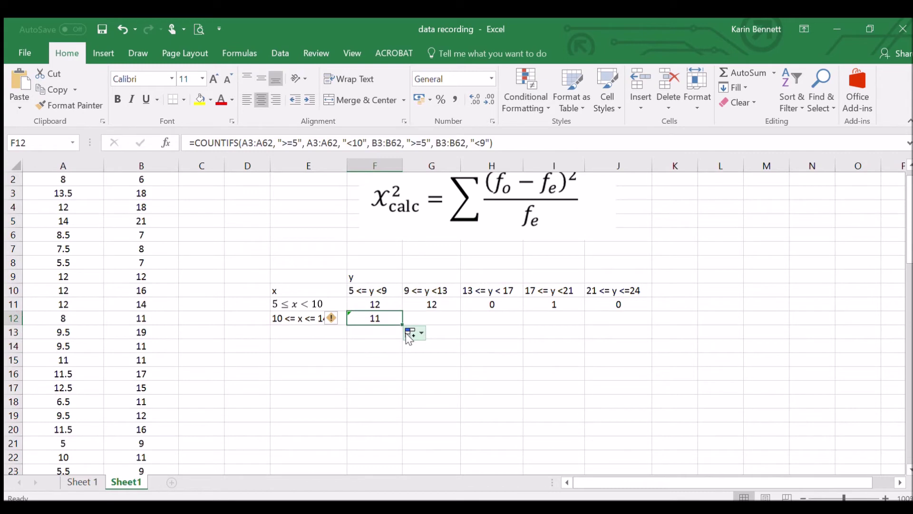
{"action": "left_click", "coordinate": [254, 143]}
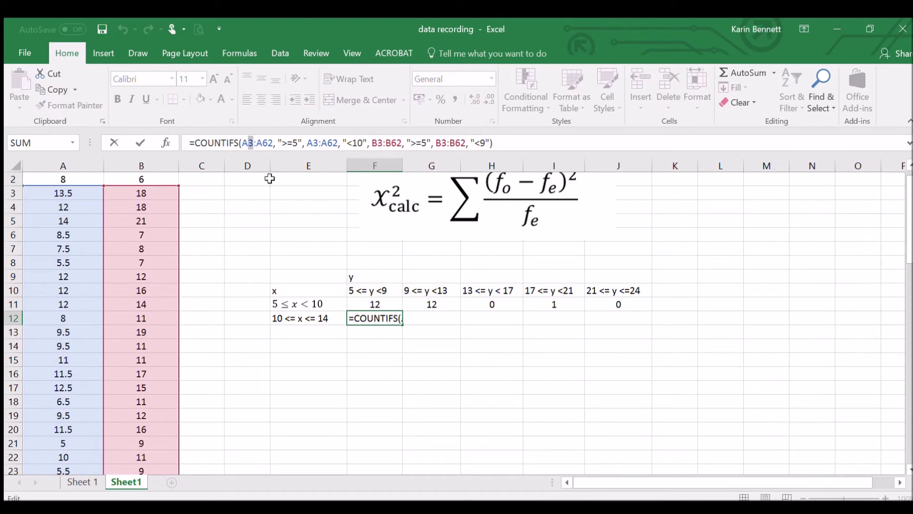
{"action": "left_click", "coordinate": [255, 143]}
{"action": "key", "text": "BackSpace"}
{"action": "type", "text": "2"}
{"action": "left_click", "coordinate": [277, 142]}
{"action": "key", "text": "BackSpace"}
{"action": "type", "text": "1"}
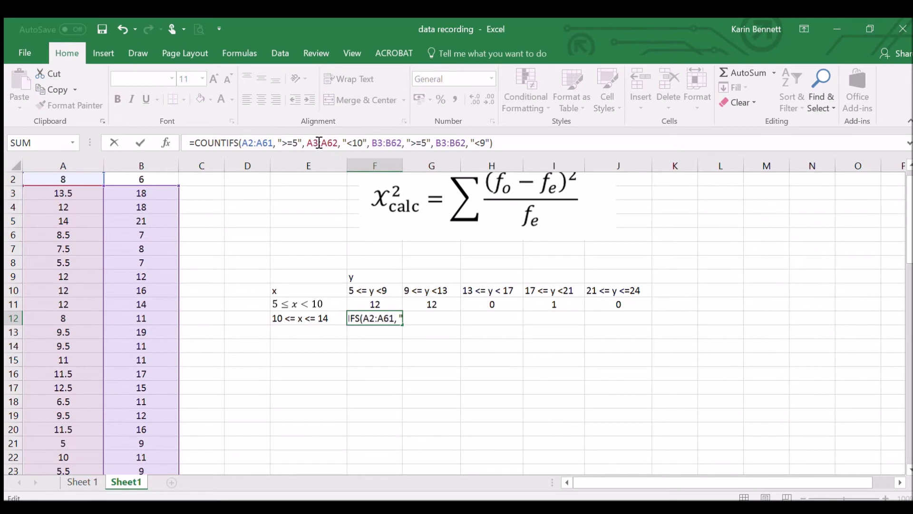
{"action": "left_click", "coordinate": [317, 143]}
{"action": "key", "text": "BackSpace"}
{"action": "type", "text": "2"}
{"action": "left_click", "coordinate": [338, 143]}
{"action": "key", "text": "BackSpace"}
{"action": "type", "text": "1"}
- Change both y ranges in the F12 COUNTIFS formula to B2:B61
{"action": "left_click", "coordinate": [382, 143]}
{"action": "key", "text": "BackSpace"}
{"action": "type", "text": "2"}
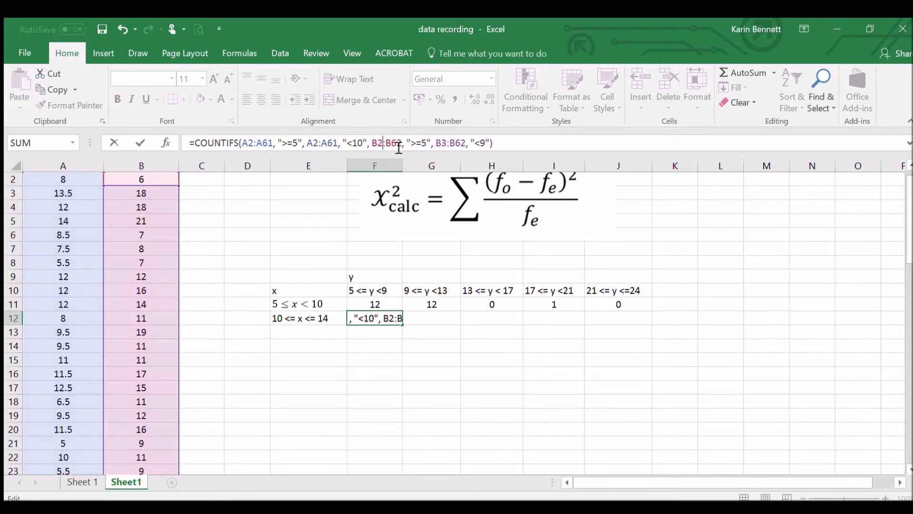
{"action": "left_click", "coordinate": [403, 142]}
{"action": "key", "text": "BackSpace"}
{"action": "type", "text": "1"}
{"action": "left_click", "coordinate": [448, 143]}
{"action": "key", "text": "BackSpace"}
{"action": "type", "text": "2"}
{"action": "left_click", "coordinate": [464, 143]}
{"action": "key", "text": "BackSpace"}
{"action": "type", "text": "1"}
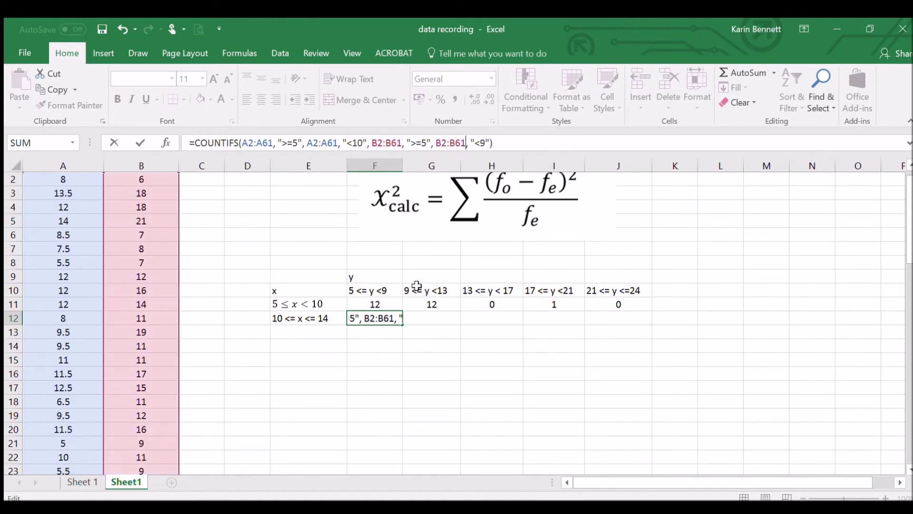
{"action": "key", "text": "Return"}
- Set the x criteria in the F12 formula to ">=10" and "<=14" for the second x class
{"action": "left_click", "coordinate": [385, 318]}
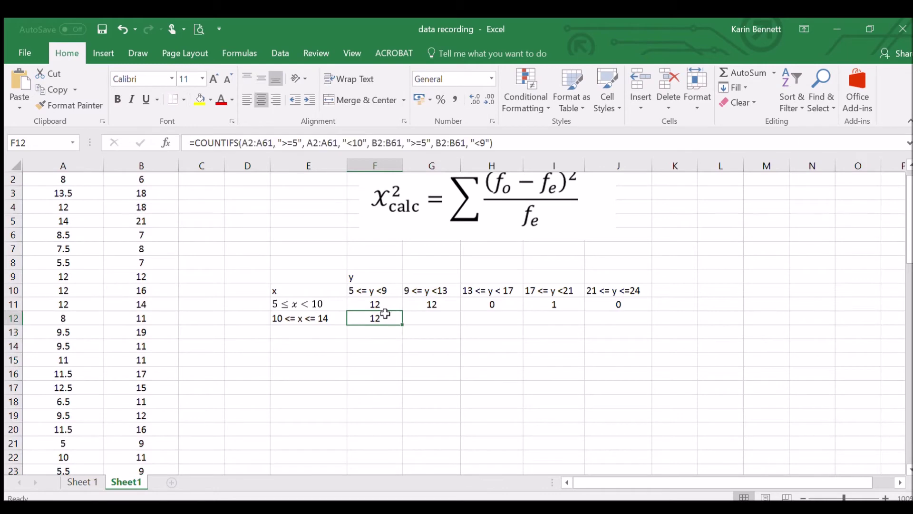
{"action": "left_click", "coordinate": [321, 143]}
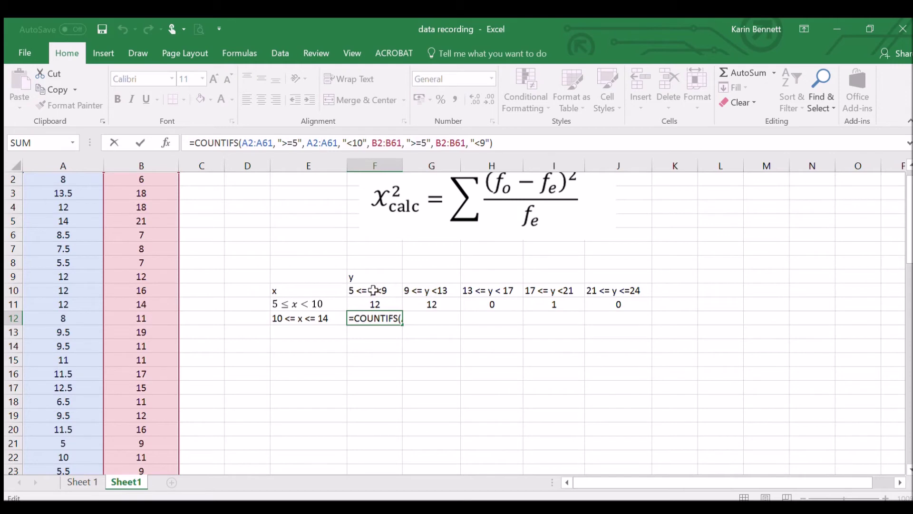
{"action": "left_click", "coordinate": [297, 146]}
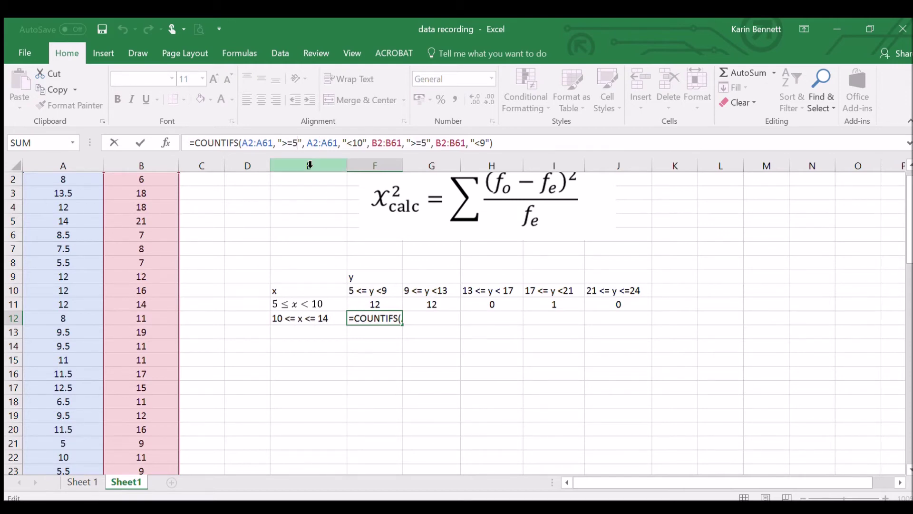
{"action": "key", "text": "BackSpace"}
{"action": "type", "text": "10"}
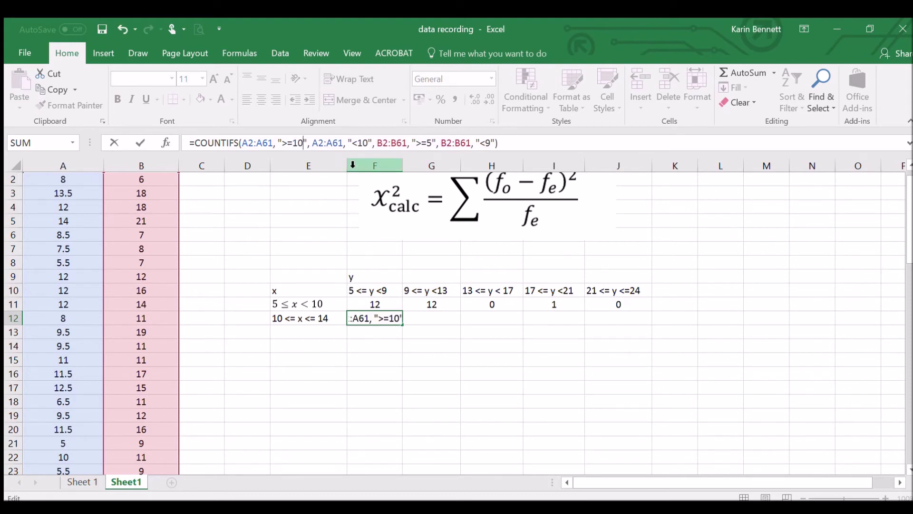
{"action": "left_click", "coordinate": [360, 145]}
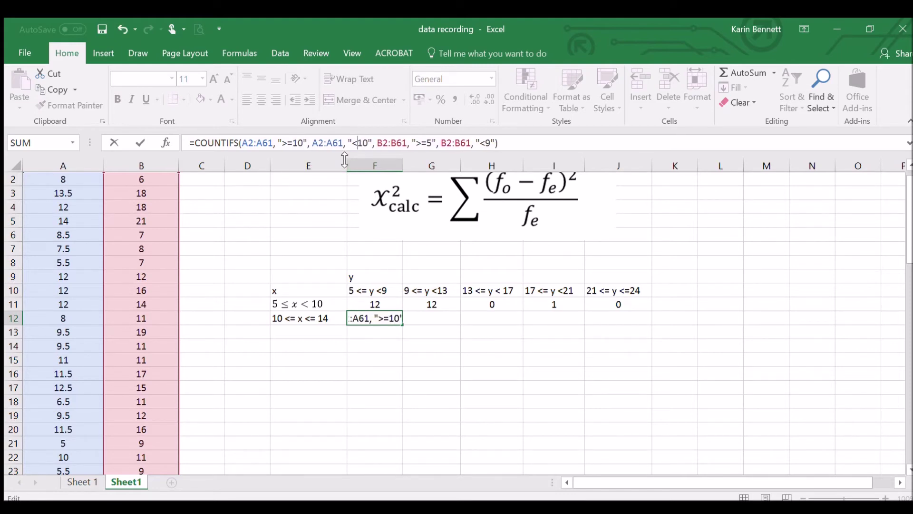
{"action": "type", "text": "="}
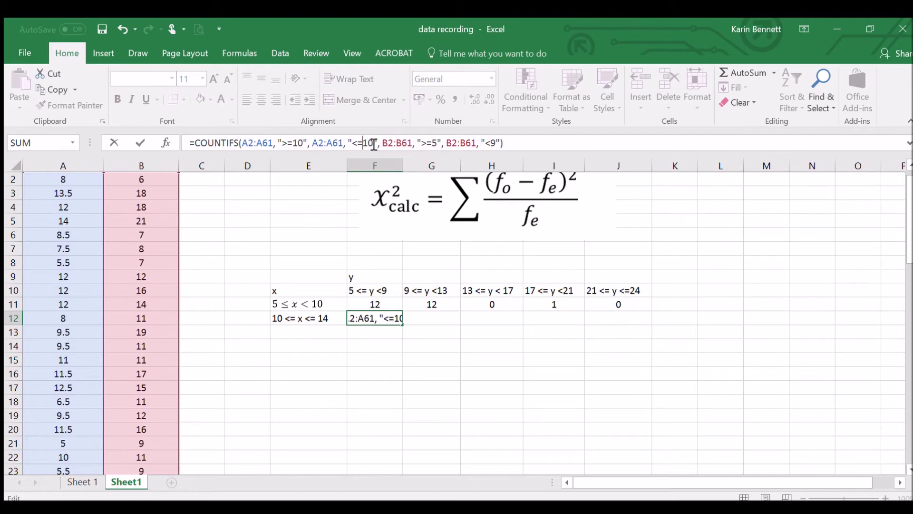
{"action": "key", "text": "BackSpace"}
{"action": "type", "text": "4"}
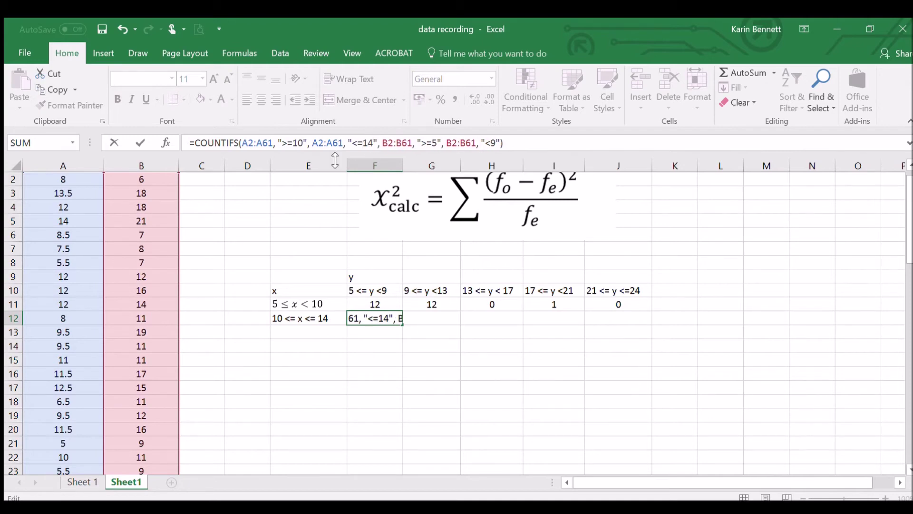
{"action": "key", "text": "Return"}
{"action": "left_click", "coordinate": [367, 369]}
- Fill the COUNTIFS formula from F12 across to J12 for the remaining y classes
{"action": "left_click", "coordinate": [383, 317]}
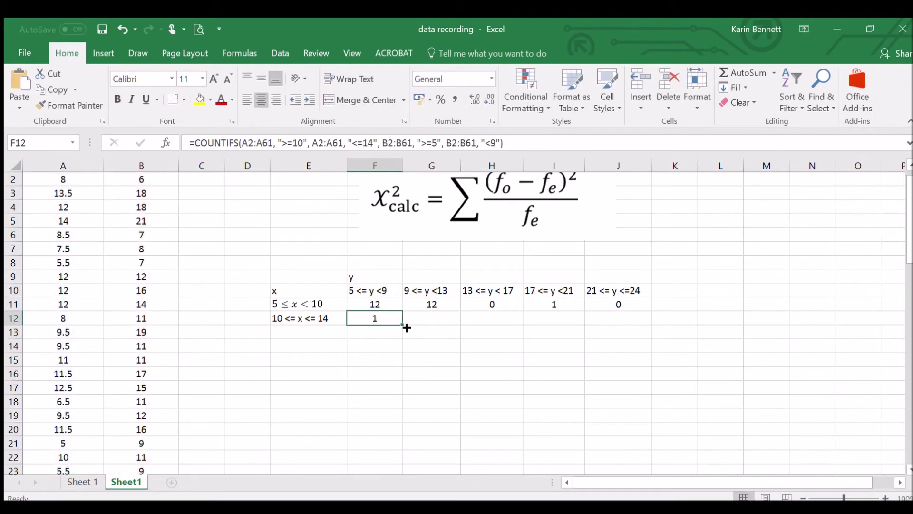
{"action": "left_click_drag", "start_coordinate": [402, 325], "coordinate": [649, 317]}
{"action": "left_click", "coordinate": [541, 393]}
- Change both x ranges in the G12 COUNTIFS formula to A2:A61
{"action": "left_click", "coordinate": [430, 318]}
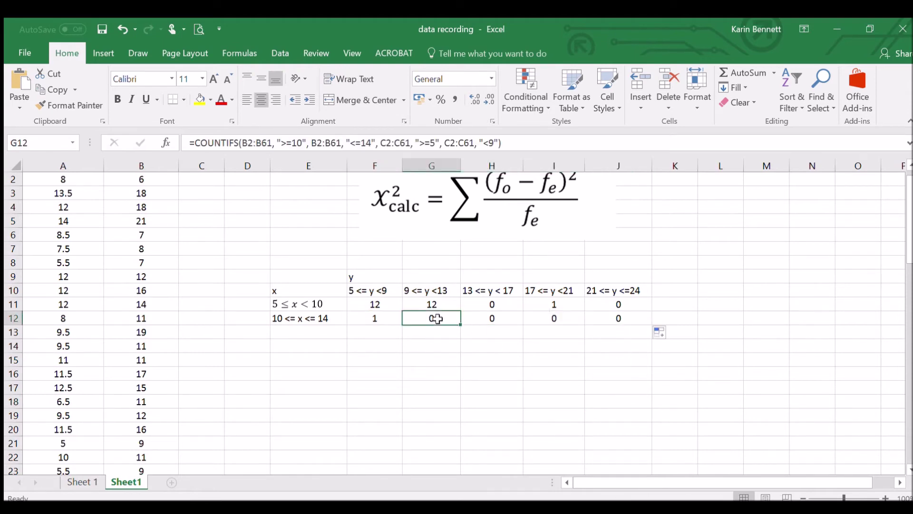
{"action": "left_click", "coordinate": [250, 143]}
{"action": "key", "text": "BackSpace"}
{"action": "type", "text": "a"}
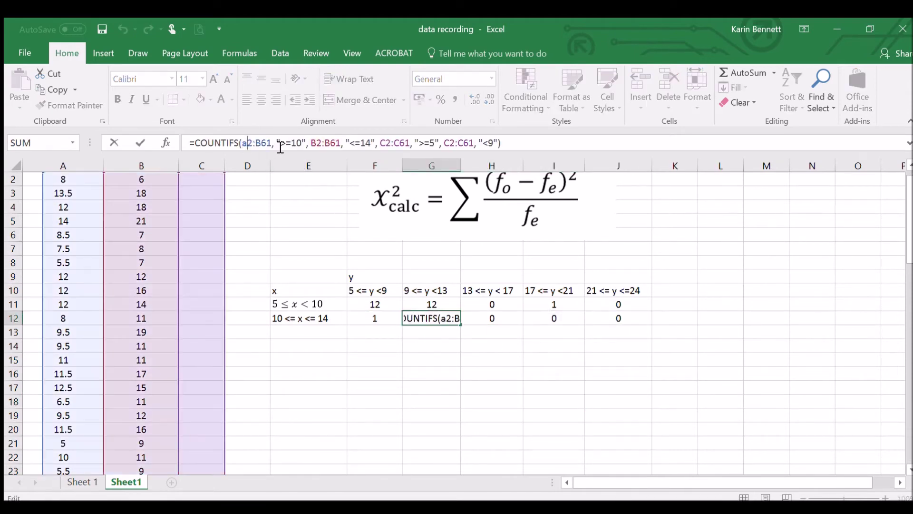
{"action": "left_click", "coordinate": [260, 143]}
{"action": "key", "text": "BackSpace"}
{"action": "type", "text": "a"}
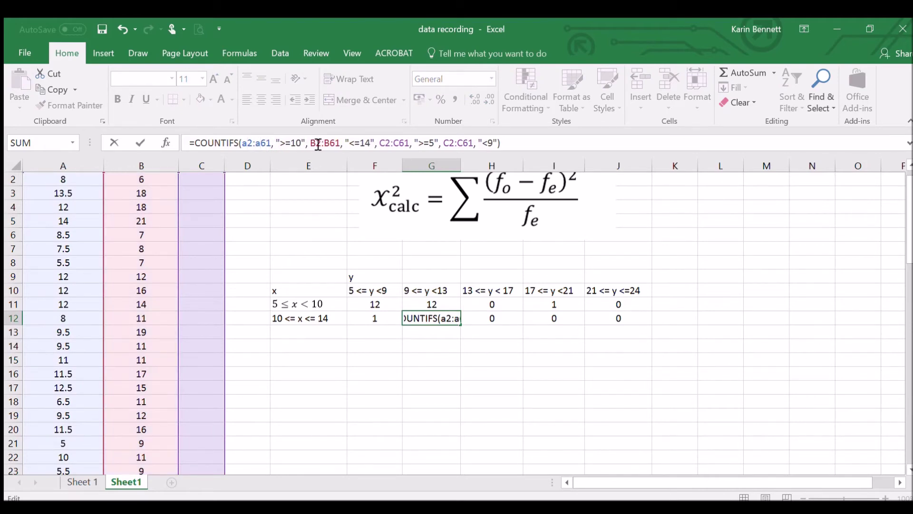
{"action": "left_click", "coordinate": [318, 143]}
{"action": "key", "text": "BackSpace"}
{"action": "type", "text": "a"}
{"action": "left_click", "coordinate": [330, 142]}
{"action": "key", "text": "BackSpace"}
{"action": "type", "text": "a"}
- Change both y ranges in the G12 COUNTIFS formula to B2:B61
{"action": "left_click_drag", "start_coordinate": [378, 147], "coordinate": [392, 147]}
{"action": "type", "text": "b2:b"}
{"action": "left_click_drag", "start_coordinate": [448, 147], "coordinate": [456, 147]}
{"action": "type", "text": "b2:"}
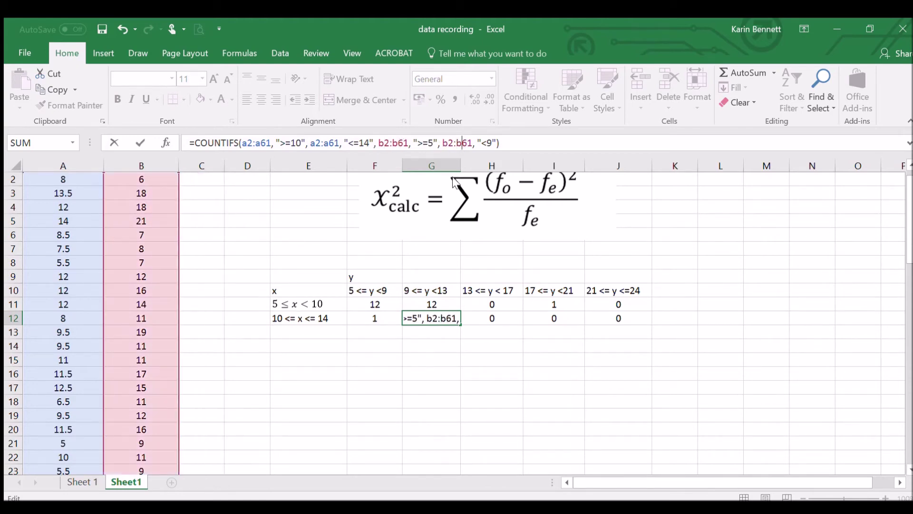
{"action": "type", "text": "b"}
{"action": "key", "text": "Return"}
- Set the y criteria in the G12 formula to ">=9" and "<13"
{"action": "left_click", "coordinate": [447, 318]}
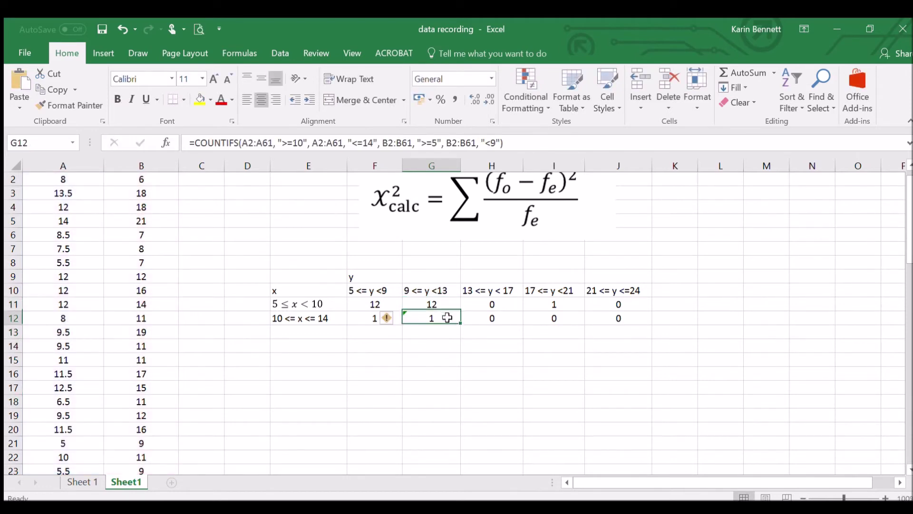
{"action": "left_click", "coordinate": [485, 231]}
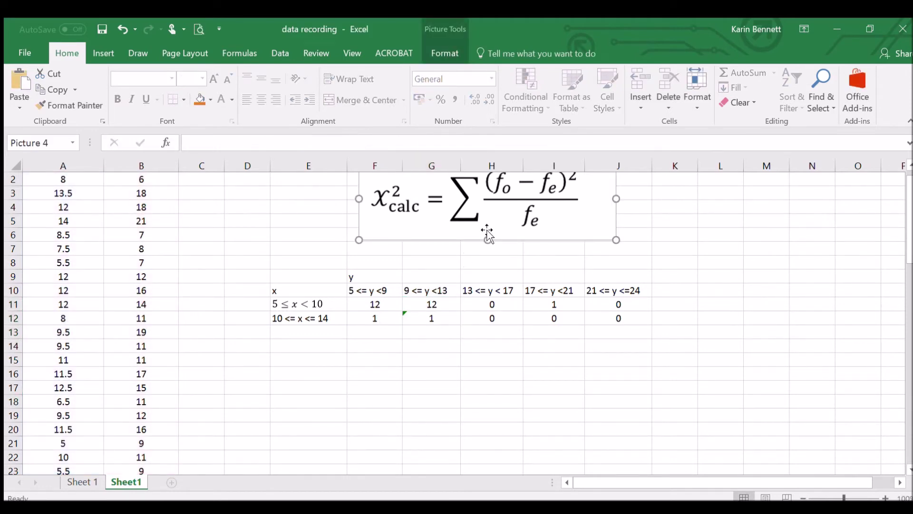
{"action": "left_click", "coordinate": [447, 318]}
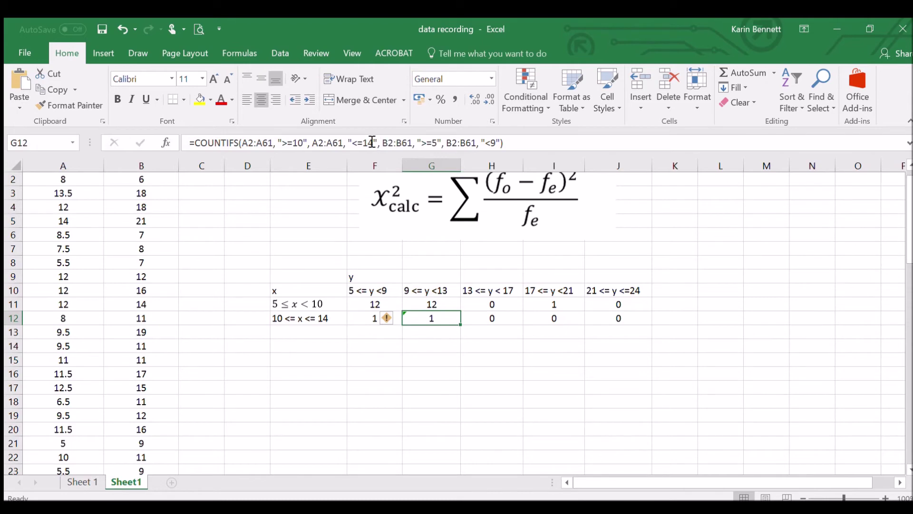
{"action": "left_click", "coordinate": [440, 144]}
{"action": "key", "text": "BackSpace"}
{"action": "type", "text": "9"}
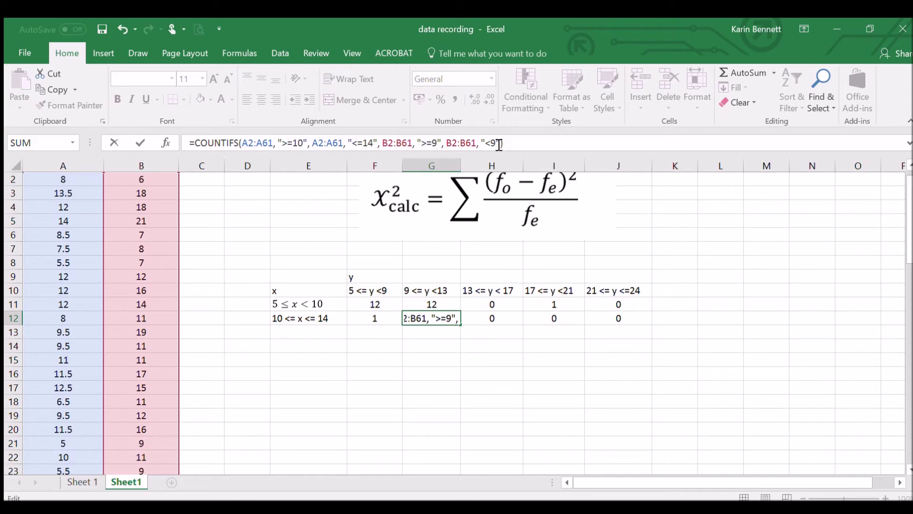
{"action": "key", "text": "BackSpace"}
{"action": "type", "text": "13"}
{"action": "key", "text": "Return"}
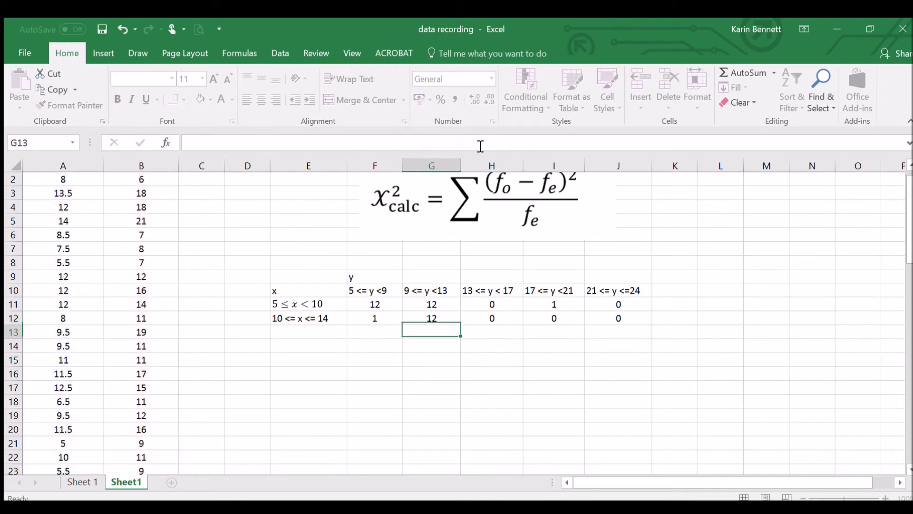
- Change both x ranges in the H12 COUNTIFS formula to A2:A61
{"action": "left_click", "coordinate": [502, 323]}
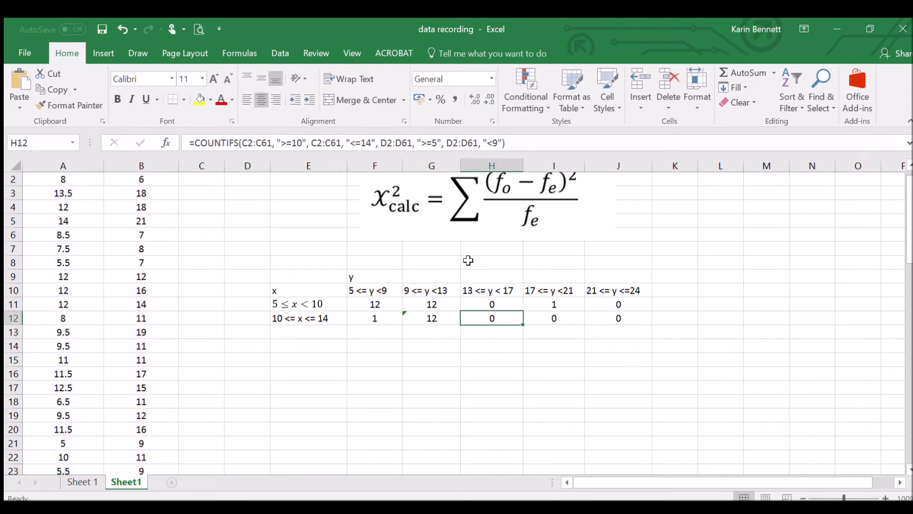
{"action": "left_click", "coordinate": [244, 145]}
{"action": "key", "text": "BackSpace"}
{"action": "type", "text": "a"}
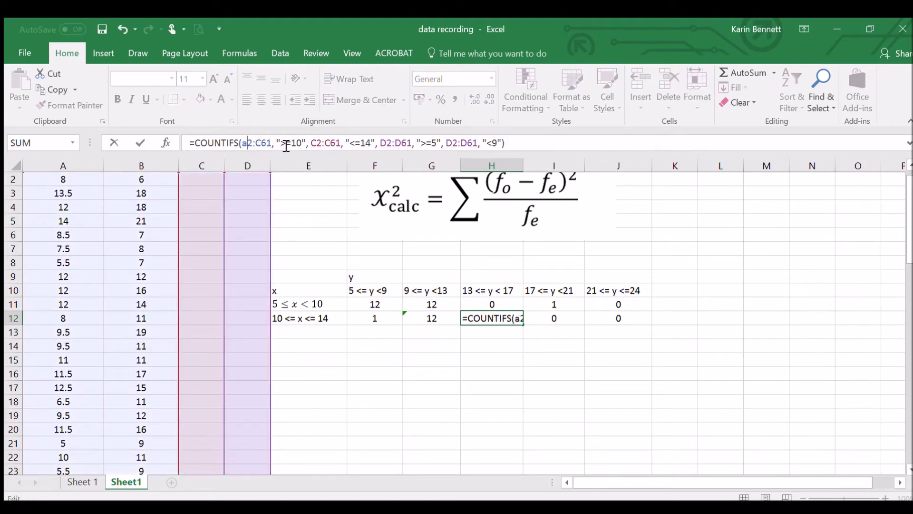
{"action": "left_click", "coordinate": [265, 145]}
{"action": "key", "text": "BackSpace"}
{"action": "type", "text": "a"}
{"action": "left_click", "coordinate": [316, 145]}
{"action": "key", "text": "BackSpace"}
{"action": "type", "text": "a"}
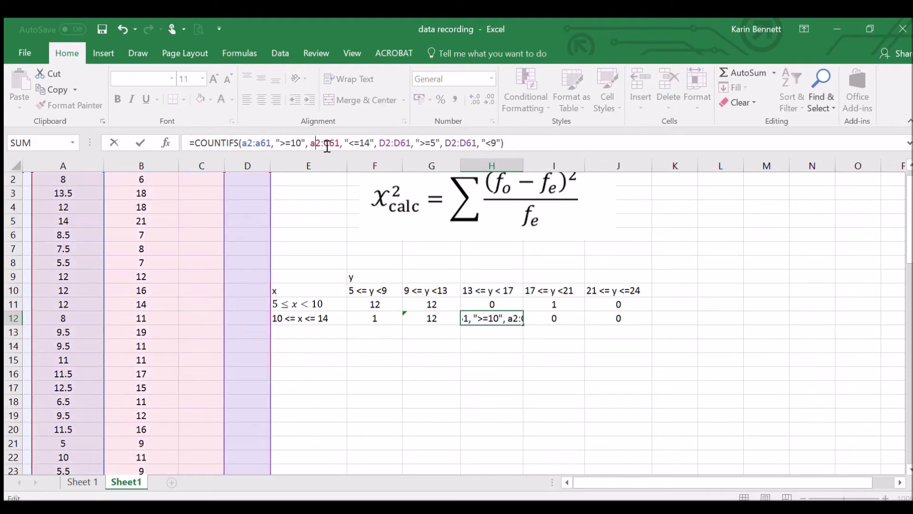
{"action": "left_click", "coordinate": [331, 146]}
{"action": "key", "text": "BackSpace"}
{"action": "type", "text": "a"}
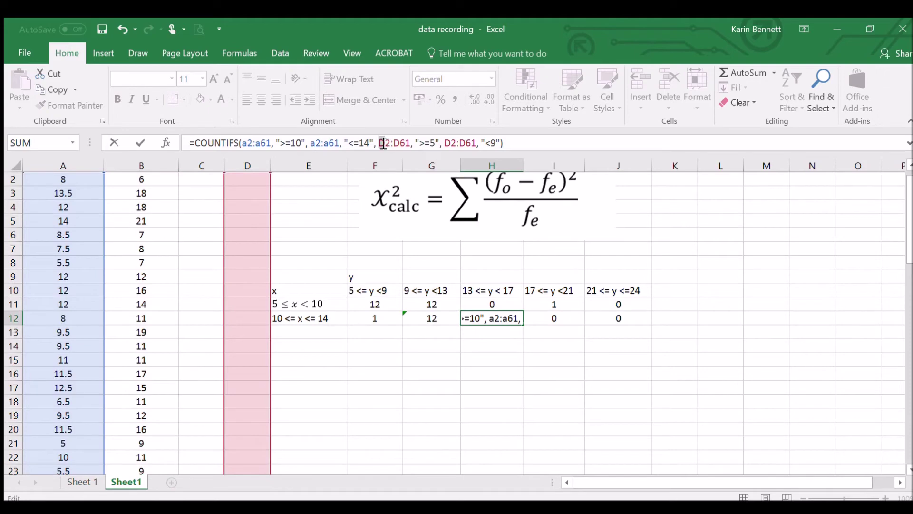
- Change both y ranges in the H12 COUNTIFS formula to B2:B61
{"action": "type", "text": "b"}
{"action": "left_click_drag", "start_coordinate": [402, 144], "coordinate": [394, 144]}
{"action": "type", "text": "b"}
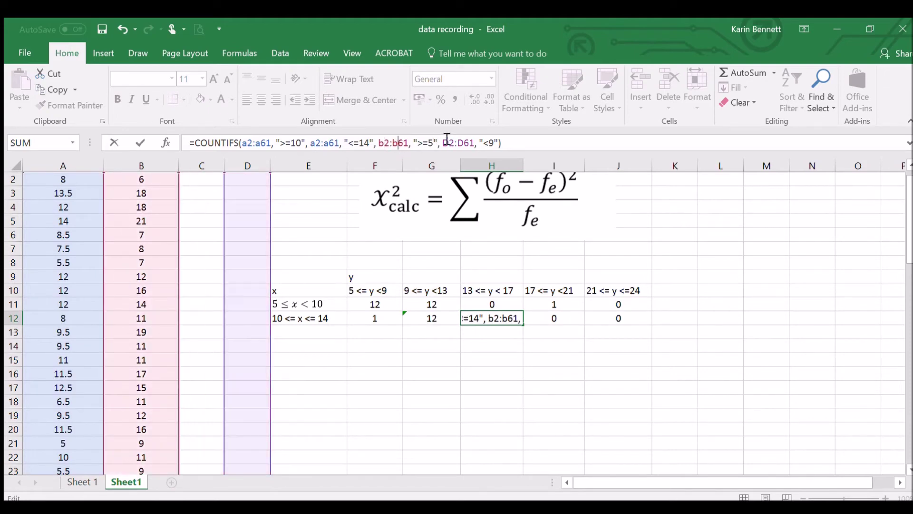
{"action": "type", "text": "b2:"}
{"action": "left_click_drag", "start_coordinate": [453, 144], "coordinate": [458, 144]}
{"action": "type", "text": "b"}
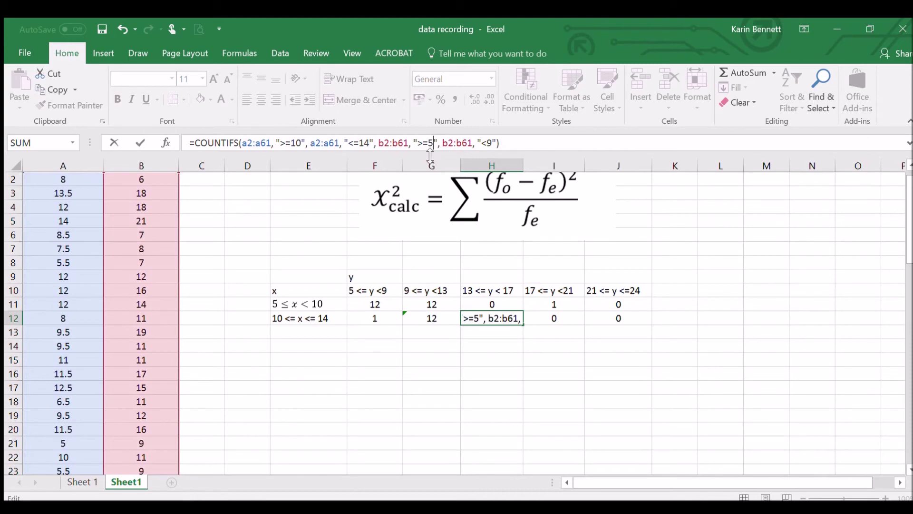
- Set the y criteria in the H12 formula to ">=13" and "<17"
{"action": "key", "text": "BackSpace"}
{"action": "type", "text": "13"}
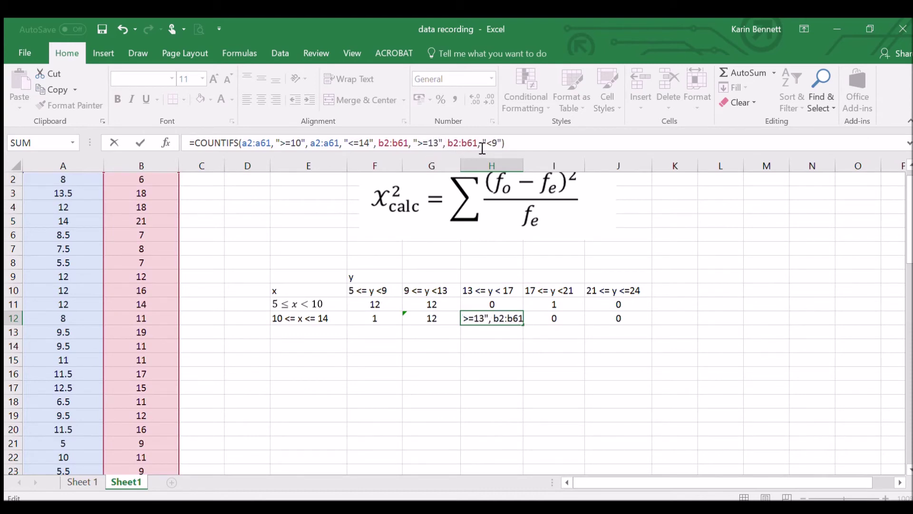
{"action": "key", "text": "BackSpace"}
{"action": "type", "text": "17"}
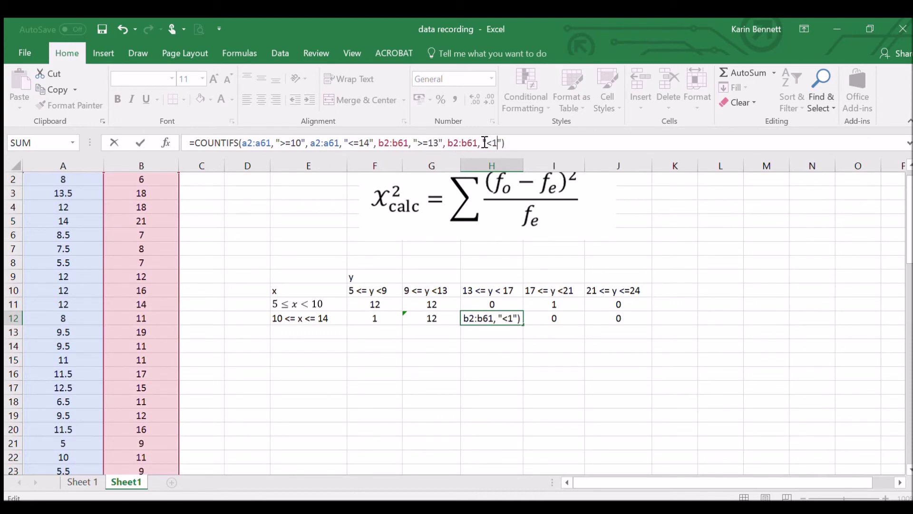
{"action": "key", "text": "Return"}
- Change both x ranges in the I12 COUNTIFS formula to A2:A61
{"action": "left_click", "coordinate": [544, 320]}
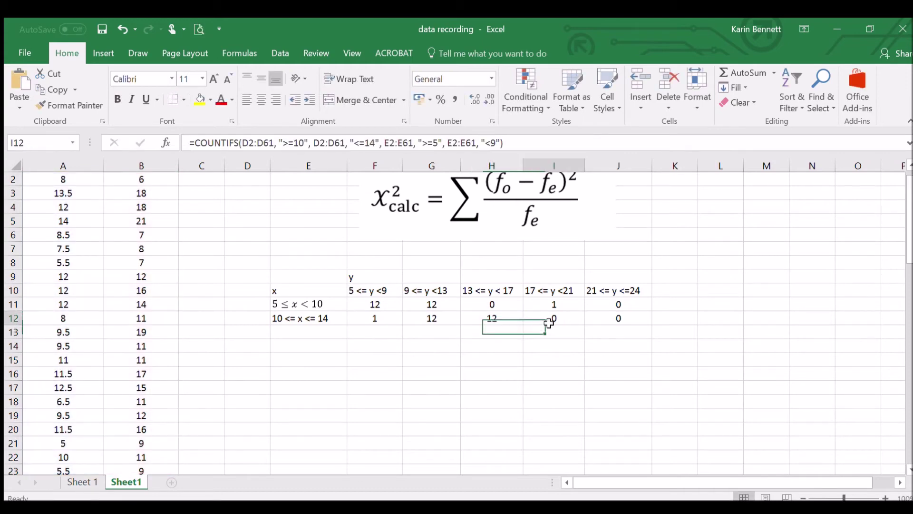
{"action": "mouse_move", "coordinate": [254, 144]}
{"action": "left_mouse_down"}
{"action": "mouse_move", "coordinate": [241, 144]}
{"action": "mouse_move", "coordinate": [259, 146]}
{"action": "left_mouse_up"}
{"action": "type", "text": "a2:a"}
{"action": "left_click_drag", "start_coordinate": [322, 144], "coordinate": [310, 144]}
{"action": "type", "text": "a2"}
{"action": "type", "text": "a"}
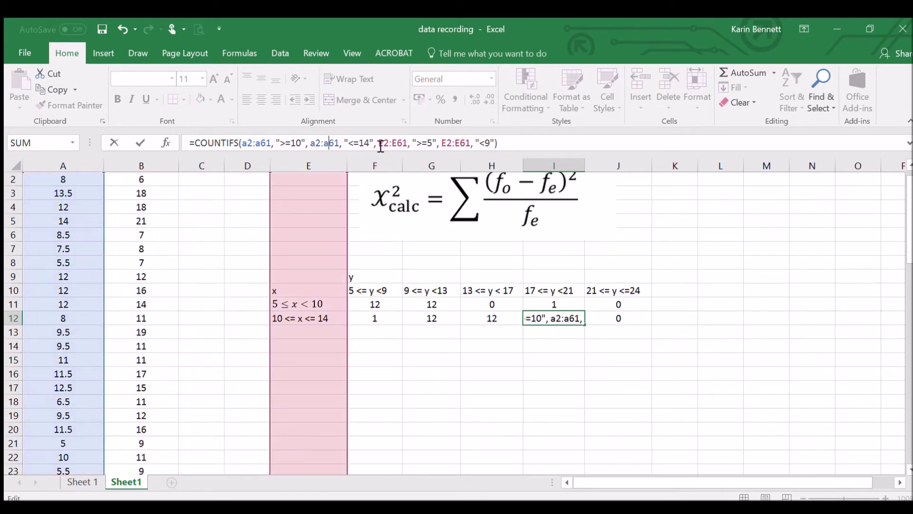
- Change both y ranges in the I12 COUNTIFS formula to B2:B61
{"action": "type", "text": "b"}
{"action": "left_click", "coordinate": [393, 144]}
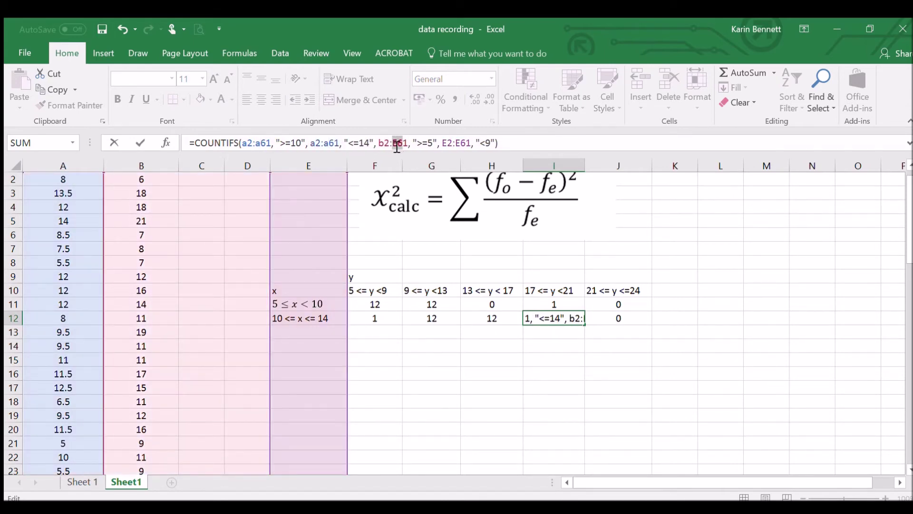
{"action": "left_click_drag", "start_coordinate": [395, 145], "coordinate": [454, 144]}
{"action": "type", "text": "b"}
{"action": "type", "text": "b"}
{"action": "type", "text": "b"}
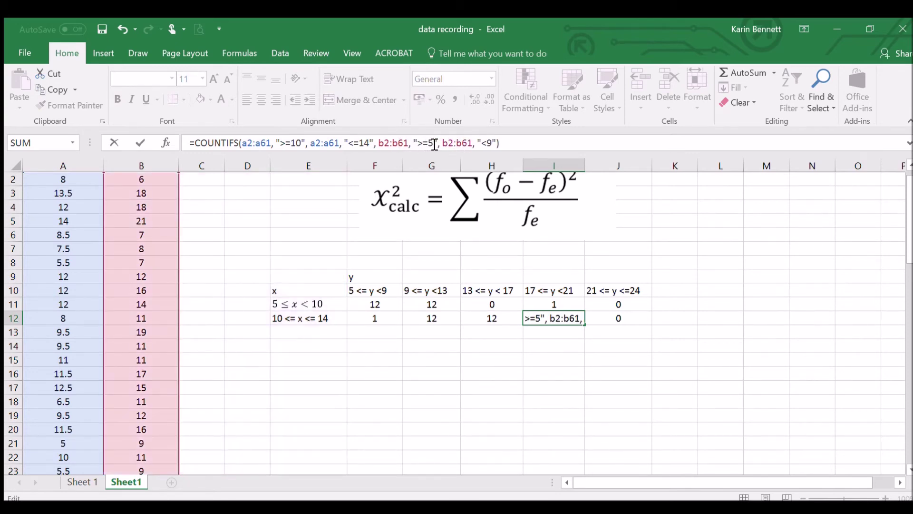
- Set the y criteria in the I12 formula to ">=17" and "<21"
{"action": "type", "text": "17"}
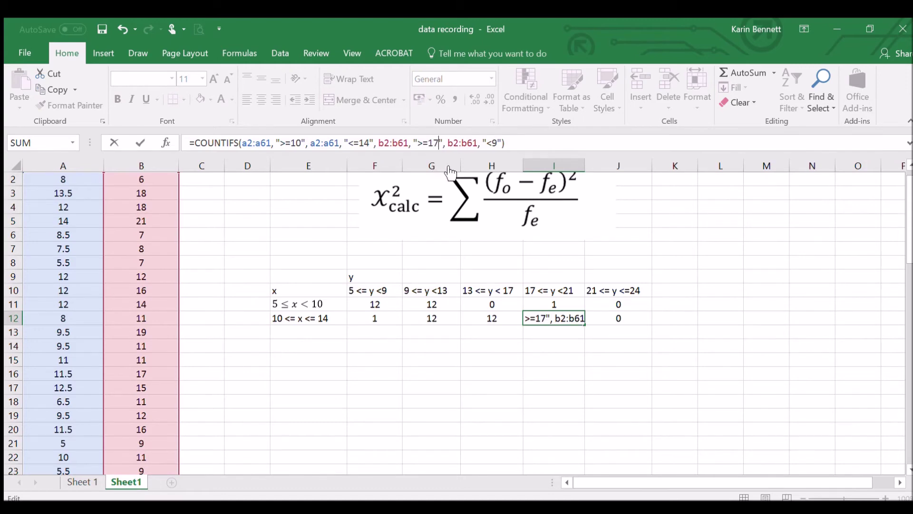
{"action": "left_click_drag", "start_coordinate": [500, 145], "coordinate": [494, 144]}
{"action": "type", "text": "21"}
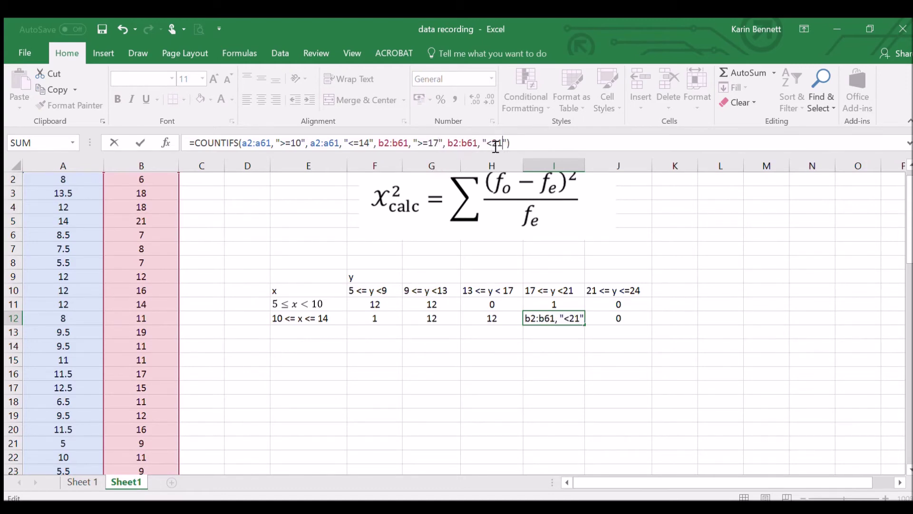
{"action": "key", "text": "Return"}
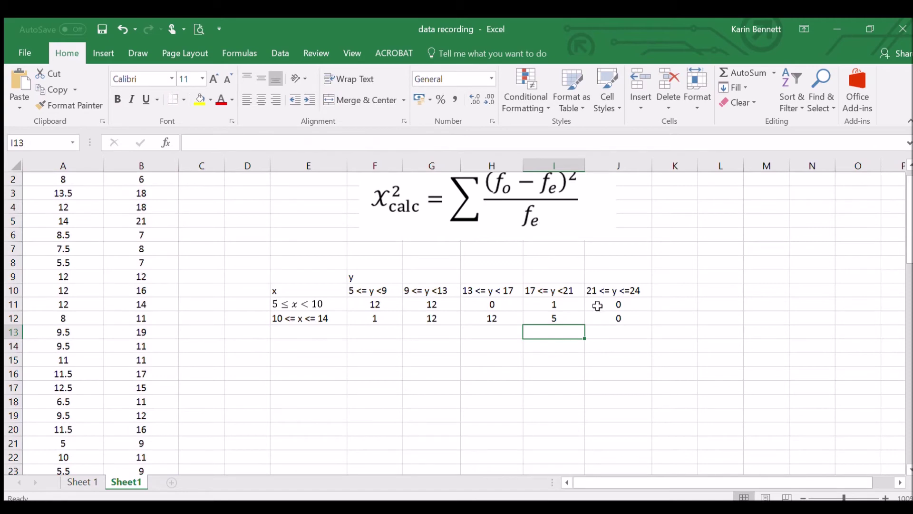
- Change both x ranges in the J12 COUNTIFS formula to A2:A61
{"action": "left_click", "coordinate": [618, 316]}
{"action": "left_click", "coordinate": [243, 143]}
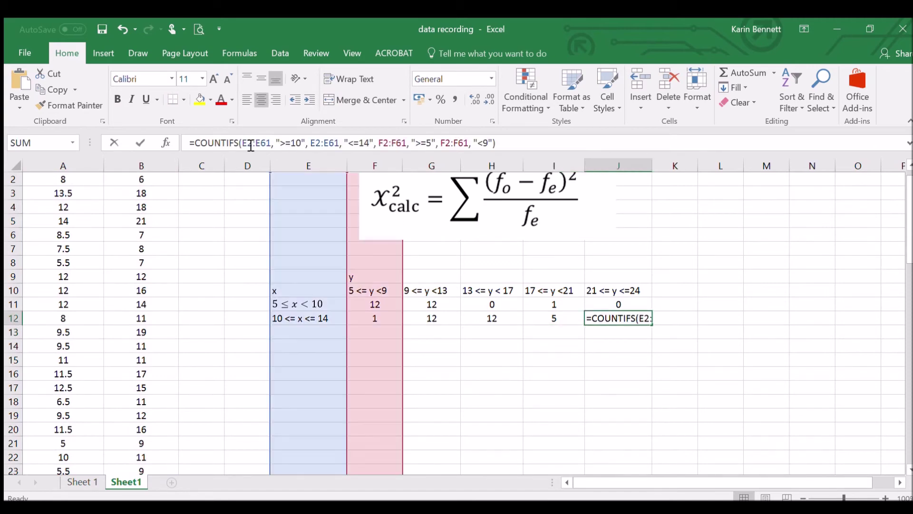
{"action": "key", "text": "Delete"}
{"action": "type", "text": "a"}
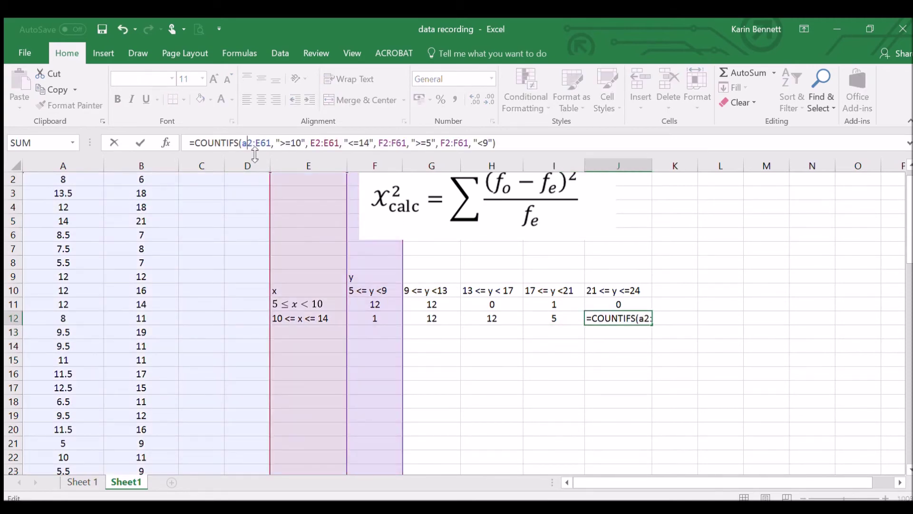
{"action": "left_click", "coordinate": [259, 143]}
{"action": "key", "text": "Delete"}
{"action": "type", "text": "a"}
{"action": "left_click", "coordinate": [312, 144]}
{"action": "key", "text": "Delete"}
{"action": "type", "text": "a"}
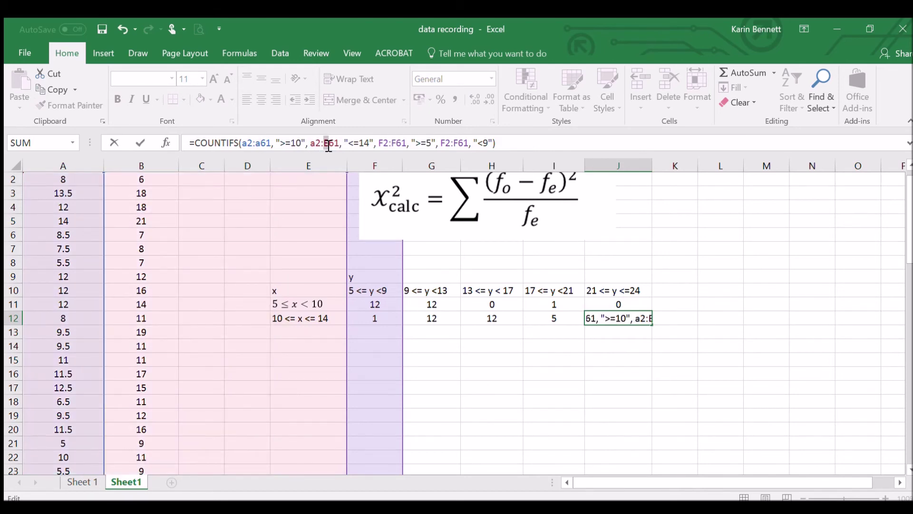
{"action": "type", "text": "a"}
- Change both y ranges in the J12 COUNTIFS formula to B2:B61
{"action": "left_click_drag", "start_coordinate": [379, 145], "coordinate": [404, 143]}
{"action": "type", "text": "b"}
{"action": "type", "text": "b"}
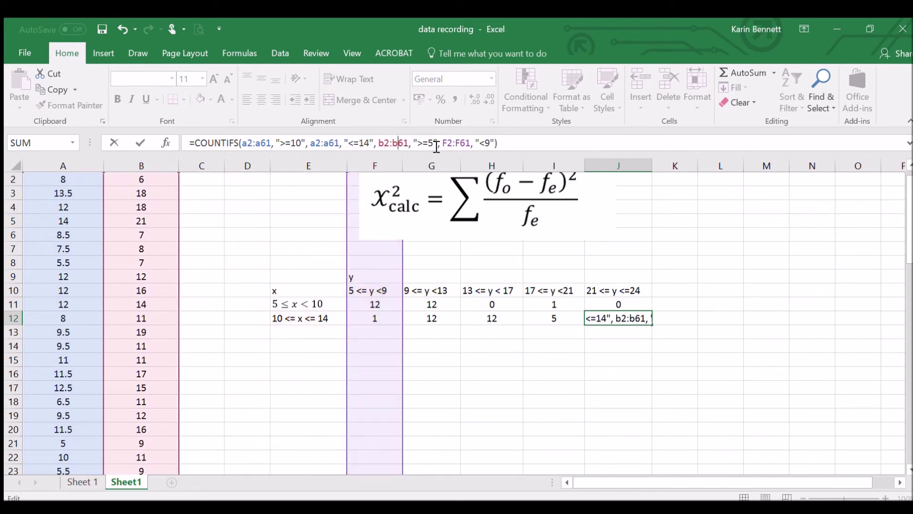
{"action": "type", "text": "b"}
{"action": "left_click_drag", "start_coordinate": [464, 144], "coordinate": [458, 143]}
{"action": "type", "text": "b"}
- Set the y criteria in the J12 formula to ">=21" and "<=24"
{"action": "left_click", "coordinate": [429, 144]}
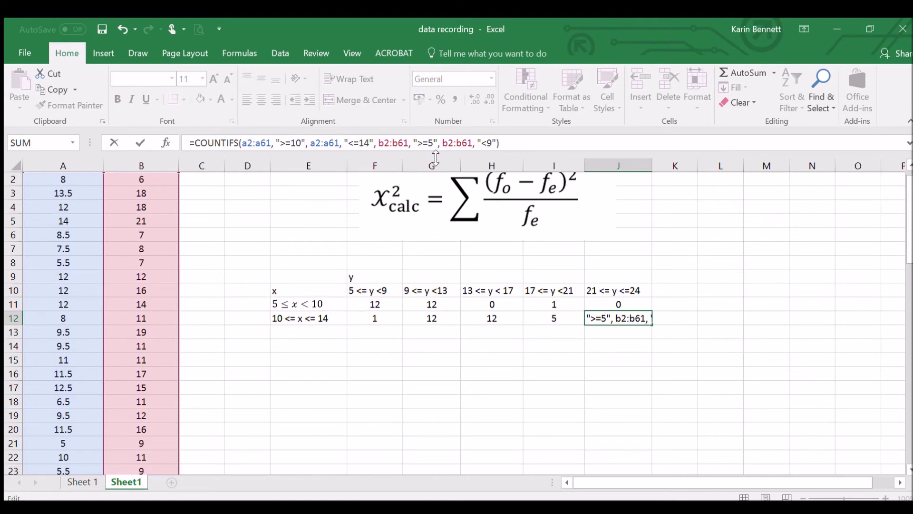
{"action": "key", "text": "Delete"}
{"action": "type", "text": "21"}
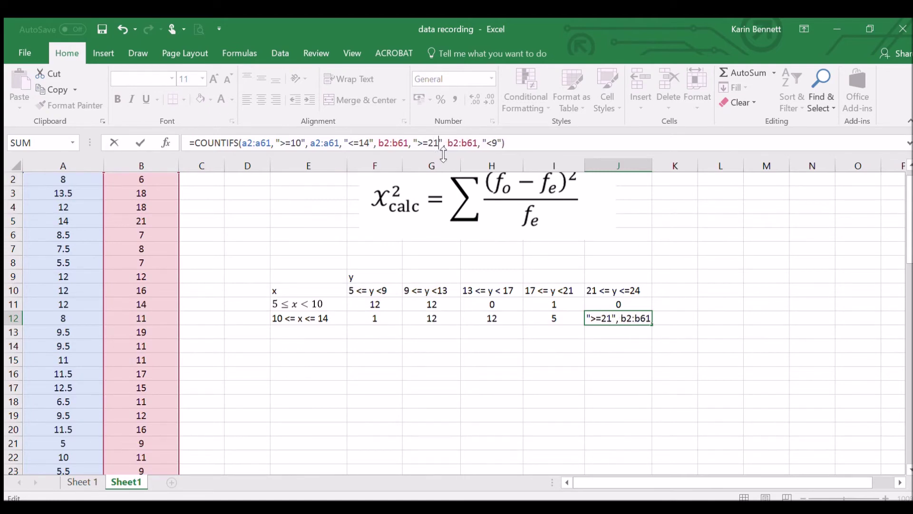
{"action": "left_click", "coordinate": [490, 145]}
{"action": "type", "text": "=24"}
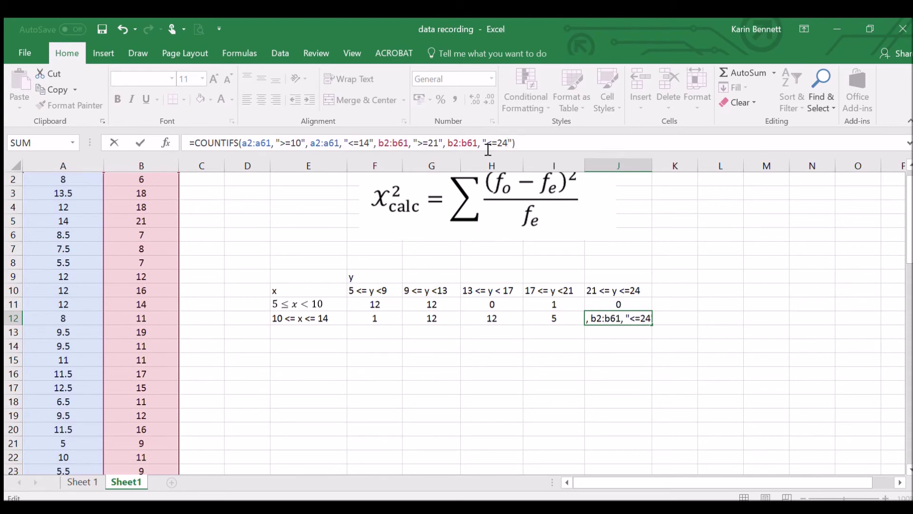
{"action": "key", "text": "Return"}
- Check the total of the counts in F11:J12 with a temporary SUM formula in K12, and delete it
{"action": "left_click", "coordinate": [692, 320]}
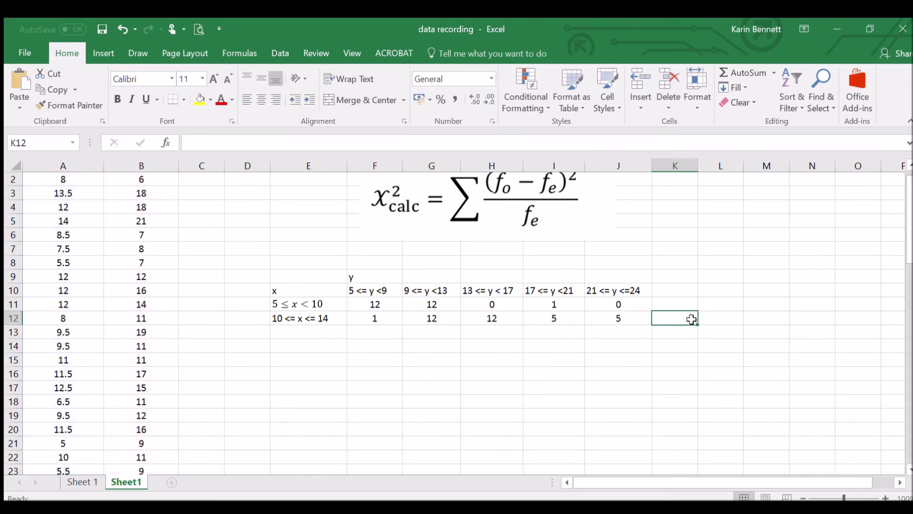
{"action": "type", "text": "=sum("}
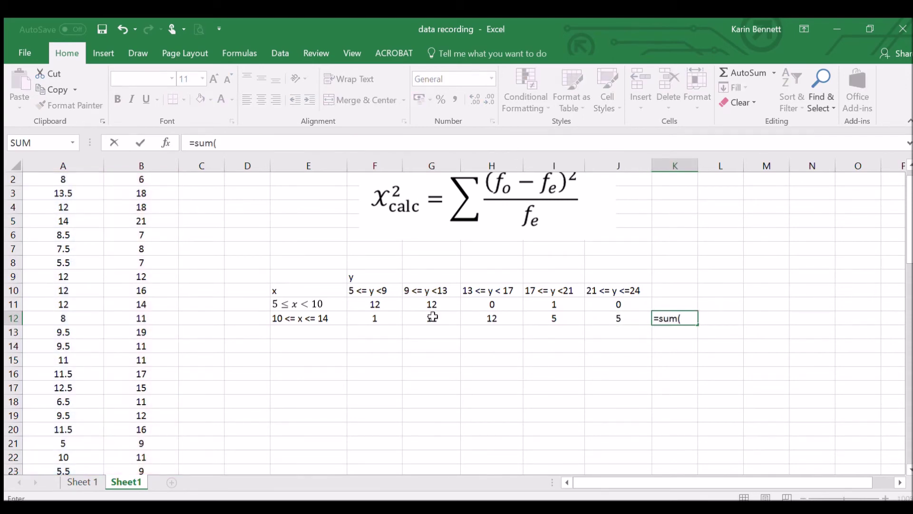
{"action": "left_click_drag", "start_coordinate": [373, 303], "coordinate": [618, 318]}
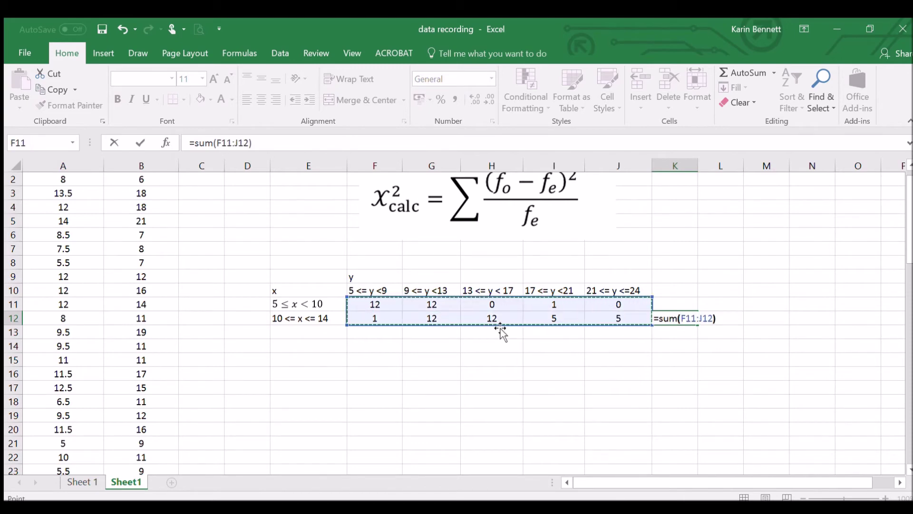
{"action": "key", "text": "Return"}
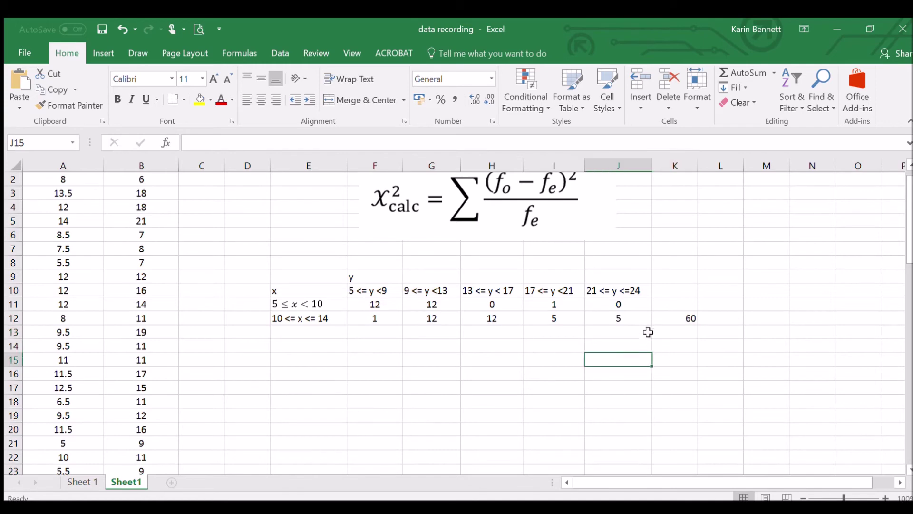
{"action": "left_click", "coordinate": [686, 317]}
{"action": "key", "text": "Delete"}
{"action": "left_click", "coordinate": [621, 373]}
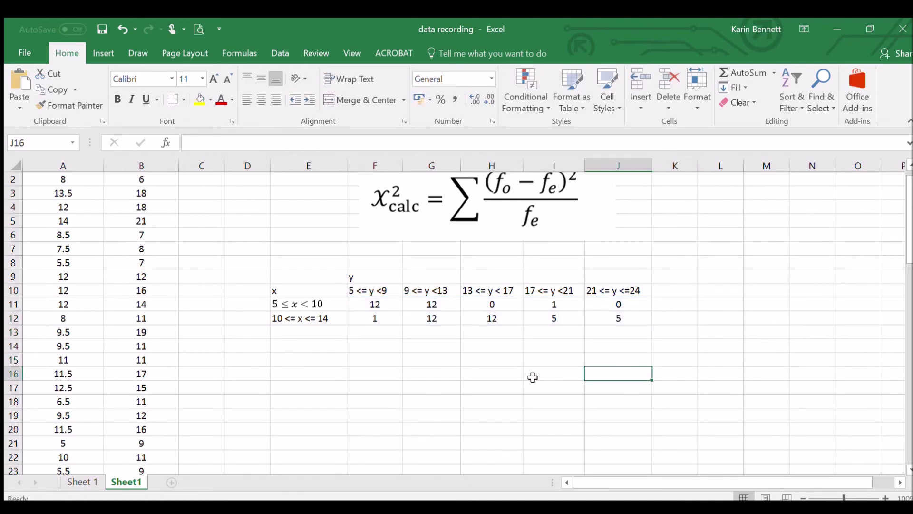
- Enter the title "Observed values" in F8 above the contingency table
{"action": "scroll", "coordinate": [523, 374], "scroll_direction": "up", "scroll_amount": 1}
{"action": "left_click", "coordinate": [365, 278]}
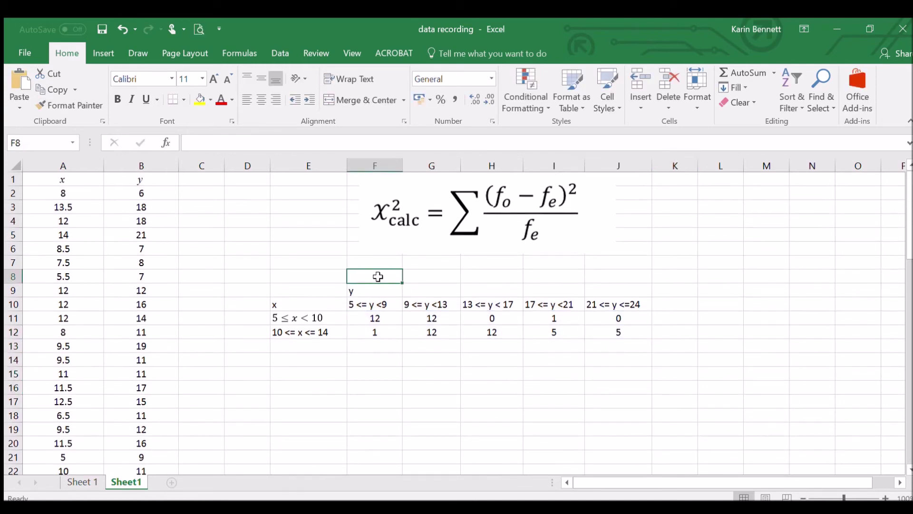
{"action": "type", "text": "Observed values"}
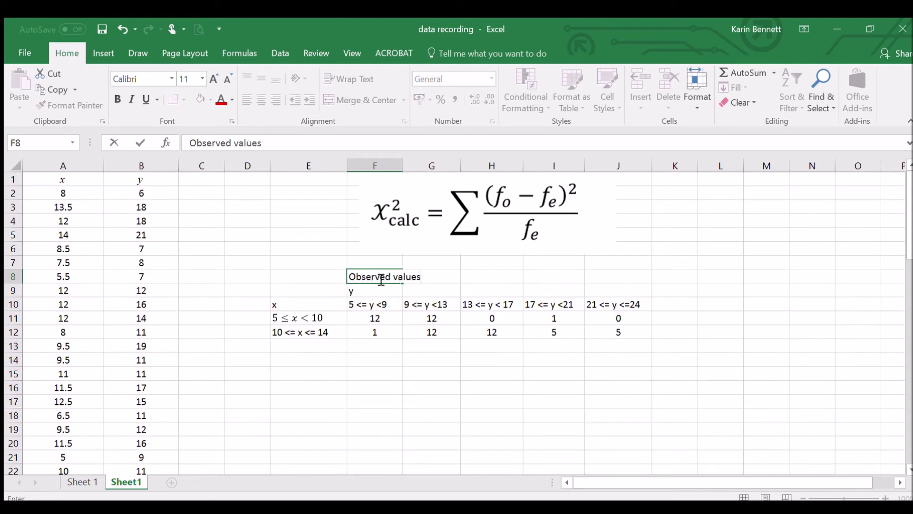
{"action": "key", "text": "Return"}
{"action": "left_click", "coordinate": [503, 200]}
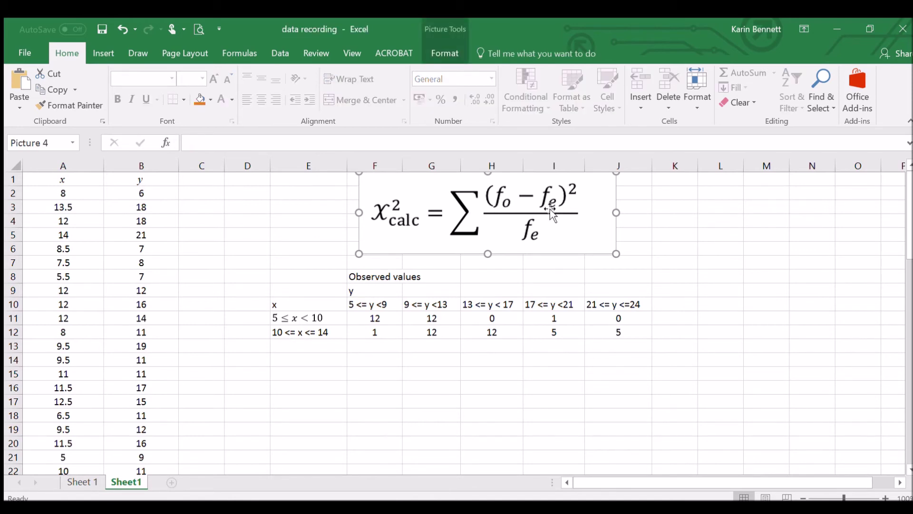
{"action": "left_click", "coordinate": [454, 373]}
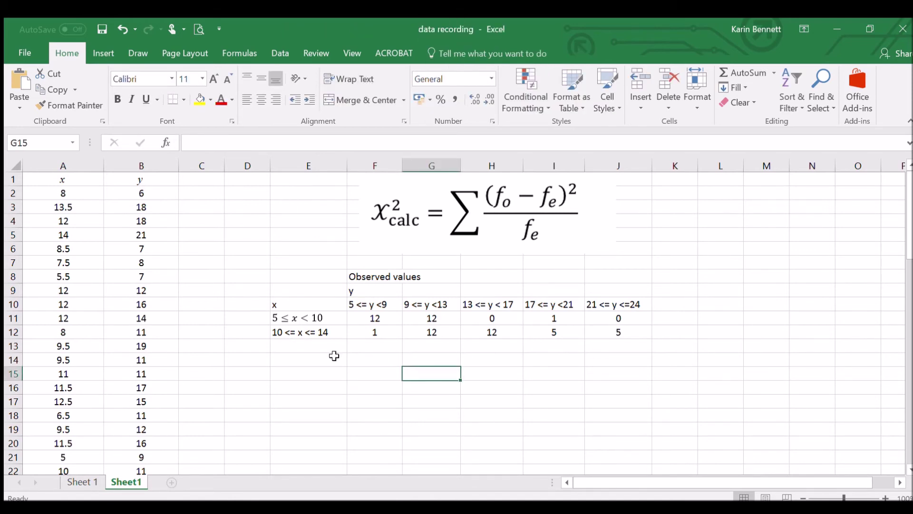
- Copy the observed table with its headings from E9:J12 to the block starting at E16
{"action": "left_click_drag", "start_coordinate": [278, 285], "coordinate": [636, 330]}
{"action": "key", "text": "ctrl+c"}
{"action": "left_click", "coordinate": [306, 395]}
{"action": "key", "text": "ctrl+v"}
- Clear the copied counts from F18:J19, keeping the class interval headings
{"action": "left_click", "coordinate": [375, 443]}
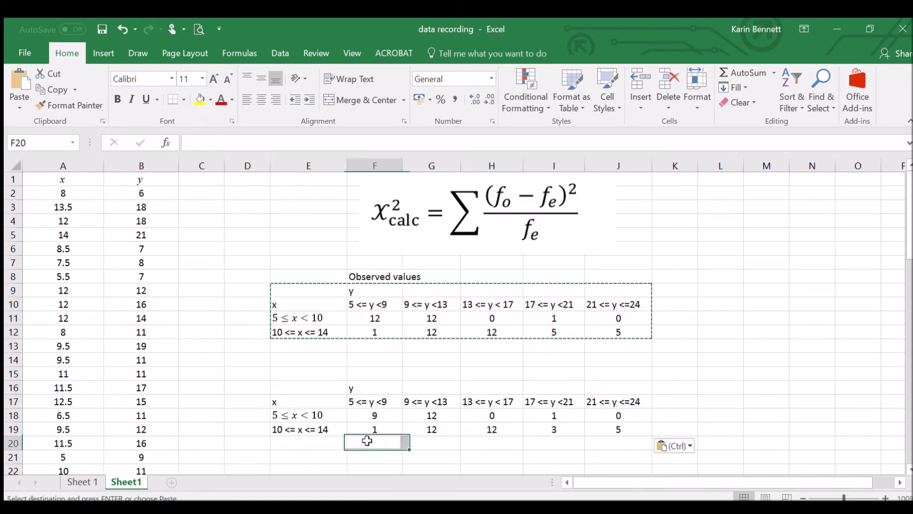
{"action": "left_click_drag", "start_coordinate": [355, 416], "coordinate": [626, 422]}
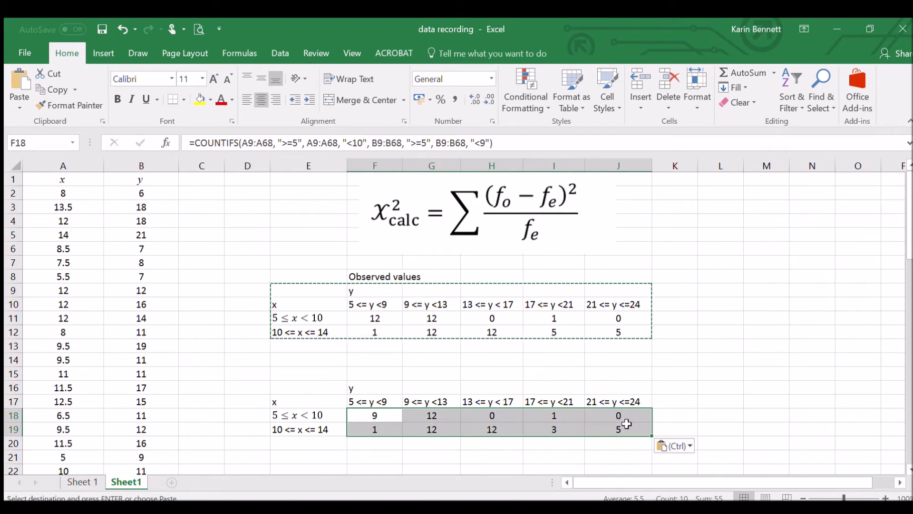
{"action": "key", "text": "Delete"}
{"action": "left_click", "coordinate": [487, 424]}
- Enter the title "Expected values" in F15 above the second table
{"action": "left_click", "coordinate": [386, 381]}
{"action": "type", "text": "Expected values"}
{"action": "key", "text": "Return"}
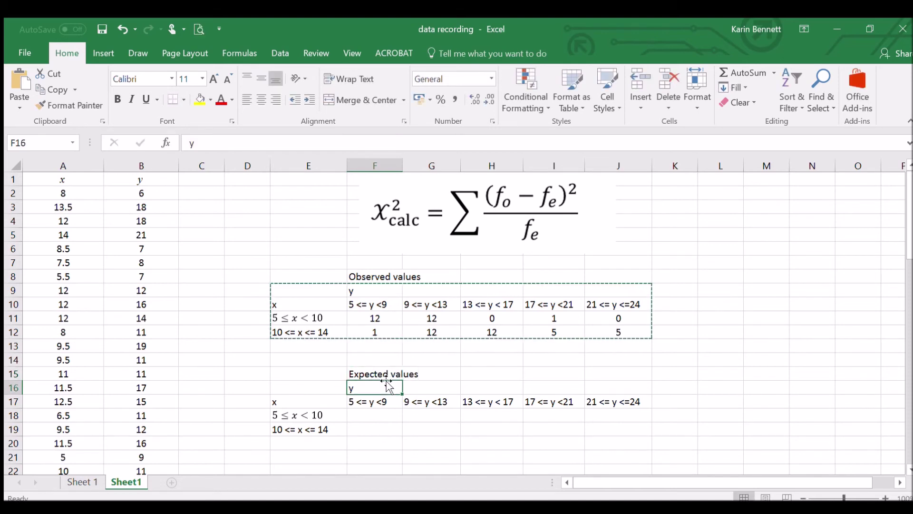
{"action": "left_click", "coordinate": [464, 453]}
{"action": "left_click_drag", "start_coordinate": [377, 415], "coordinate": [397, 417]}
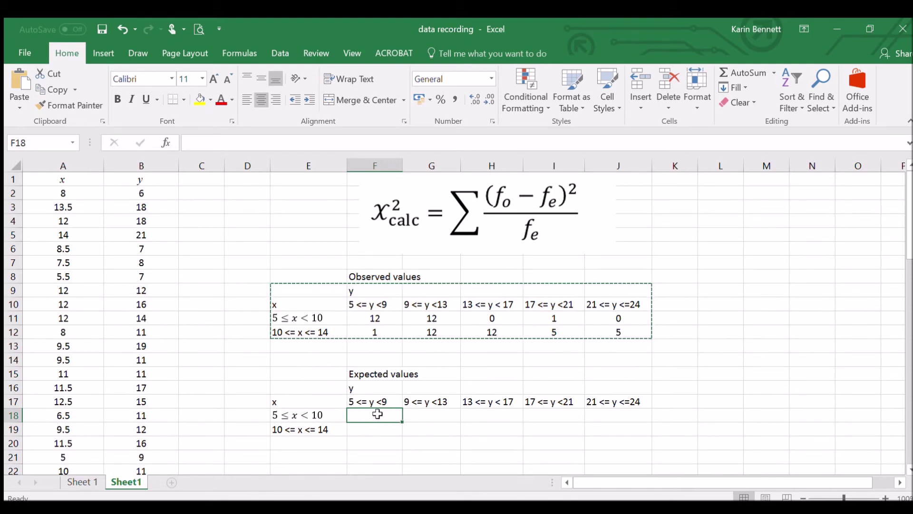
- Total the first observed column in F13 with a SUM of F11:F12 and fill the formula across to K13
{"action": "left_click", "coordinate": [372, 350]}
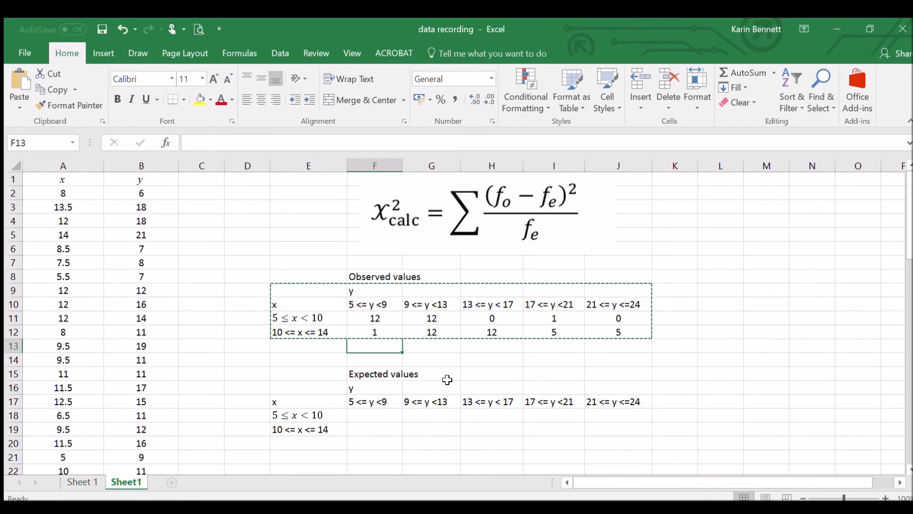
{"action": "type", "text": "=sum("}
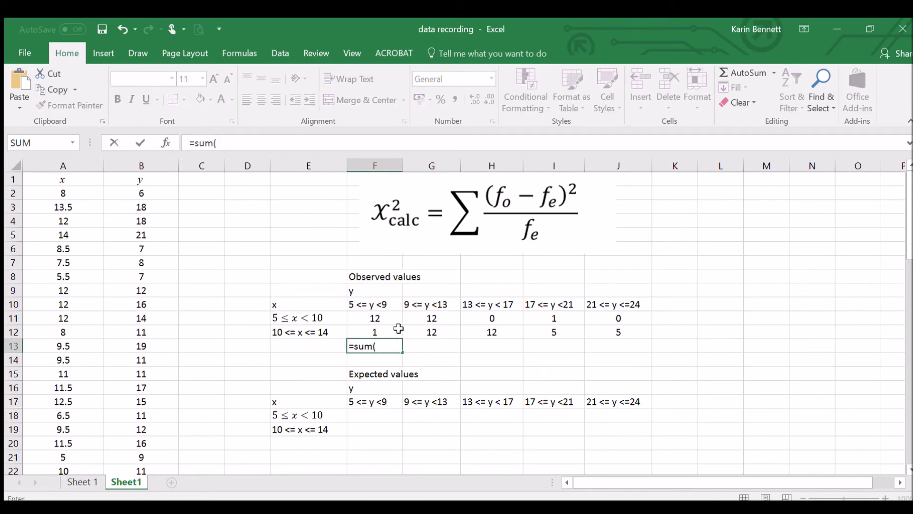
{"action": "left_click_drag", "start_coordinate": [386, 316], "coordinate": [386, 331]}
{"action": "key", "text": "Return"}
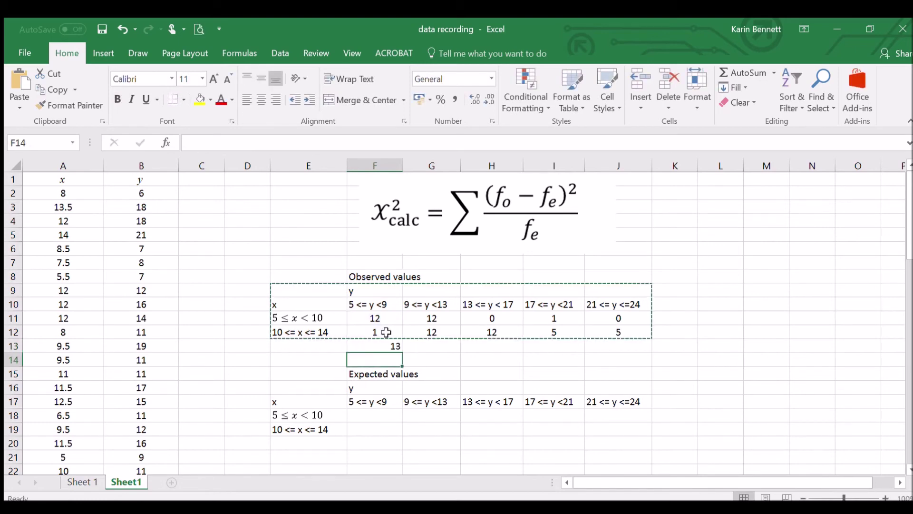
{"action": "left_click", "coordinate": [389, 348]}
{"action": "left_click_drag", "start_coordinate": [402, 352], "coordinate": [432, 353]}
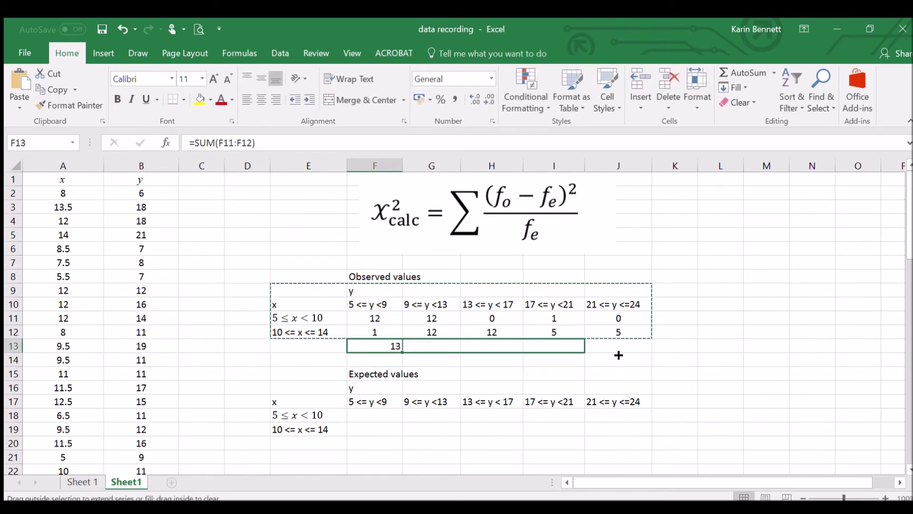
{"action": "left_click_drag", "start_coordinate": [678, 348], "coordinate": [679, 347]}
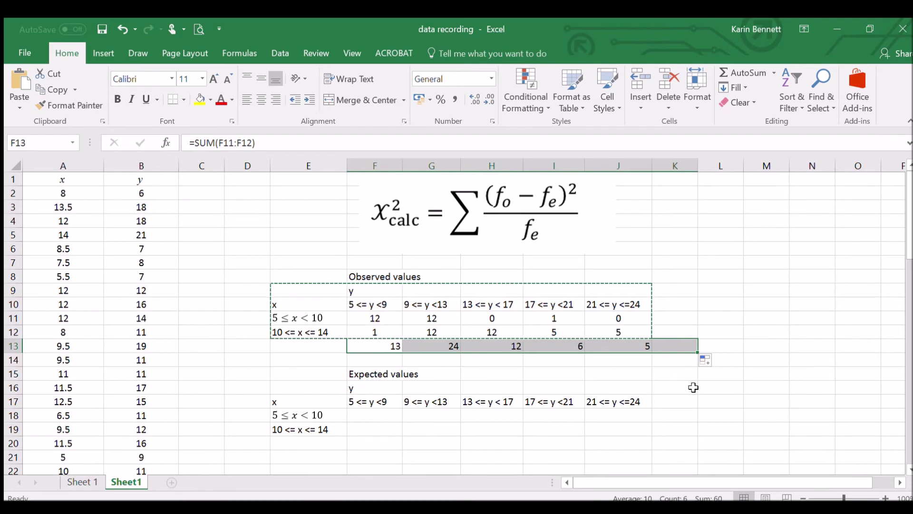
{"action": "left_click", "coordinate": [693, 387]}
- Total the first observed row in K11 with a SUM of F11:J11 and fill the formula down to K12
{"action": "left_click", "coordinate": [670, 318]}
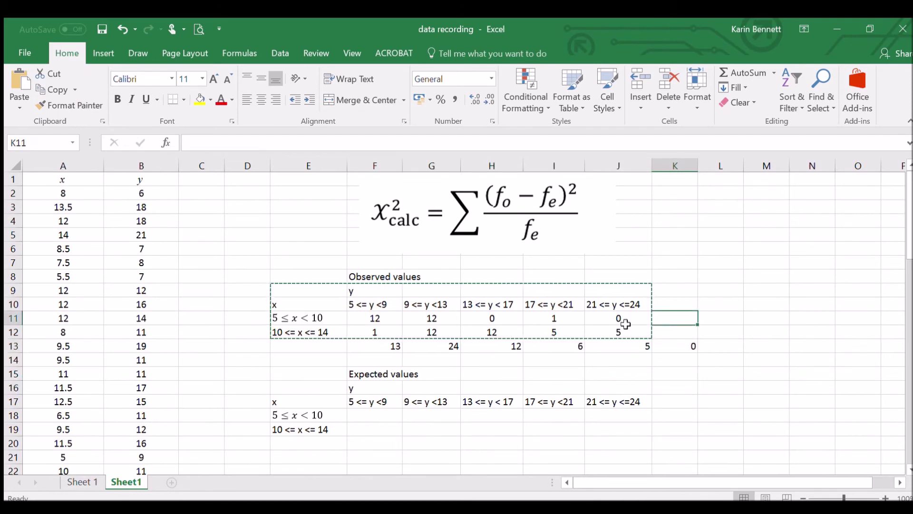
{"action": "type", "text": "=sum("}
{"action": "left_click_drag", "start_coordinate": [370, 318], "coordinate": [608, 316]}
{"action": "type", "text": ")"}
{"action": "key", "text": "Return"}
{"action": "left_click", "coordinate": [674, 316]}
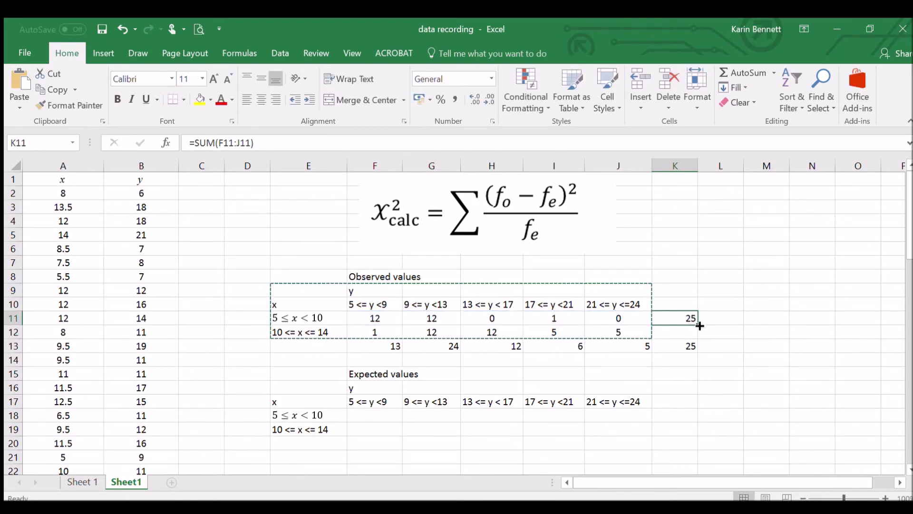
{"action": "left_click_drag", "start_coordinate": [697, 325], "coordinate": [696, 339]}
- Cancel the pending copy outline around the observed table and select the first expected value cell, F18
{"action": "left_click", "coordinate": [679, 400]}
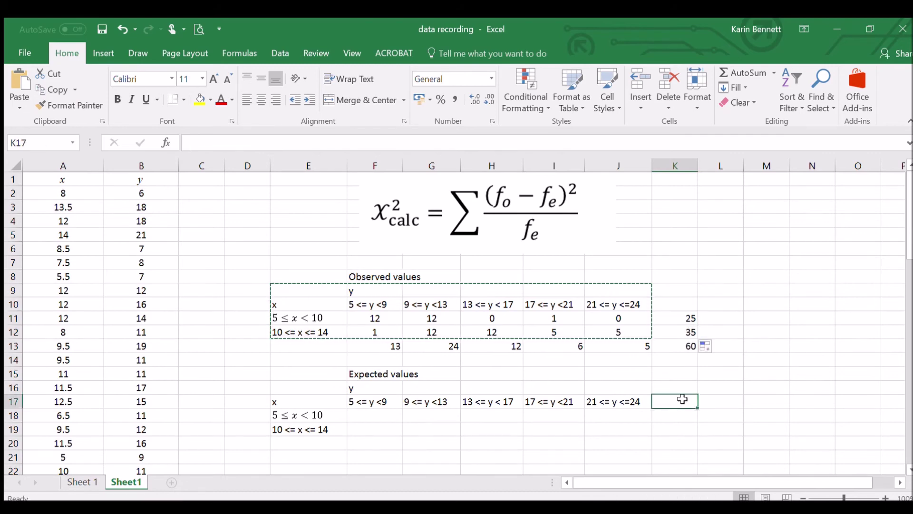
{"action": "key", "text": "Escape"}
{"action": "left_click", "coordinate": [581, 376]}
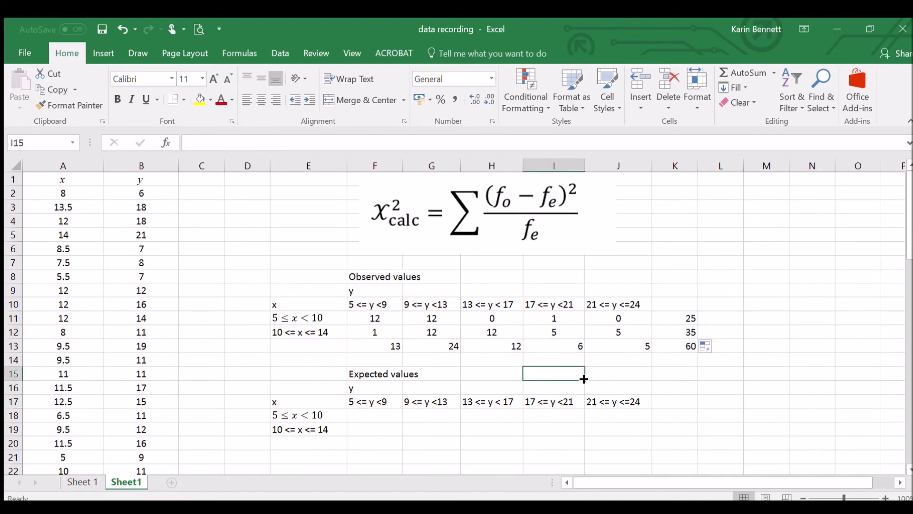
{"action": "left_click", "coordinate": [388, 425]}
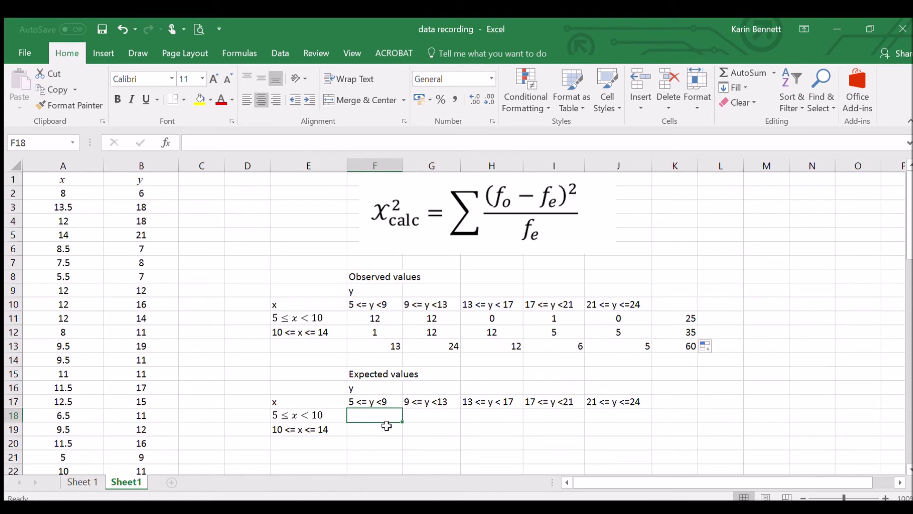
- Begin the expected value formula in F18 with =60*
{"action": "type", "text": "="}
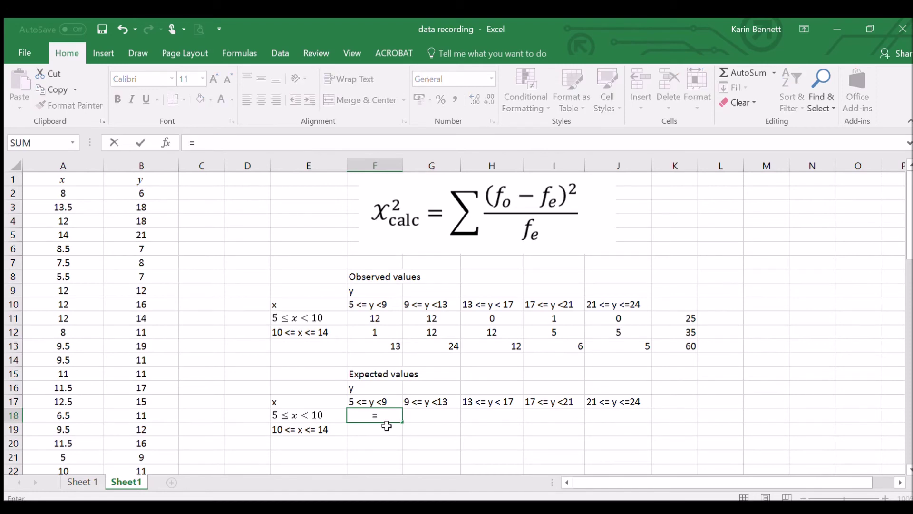
{"action": "type", "text": "60*"}
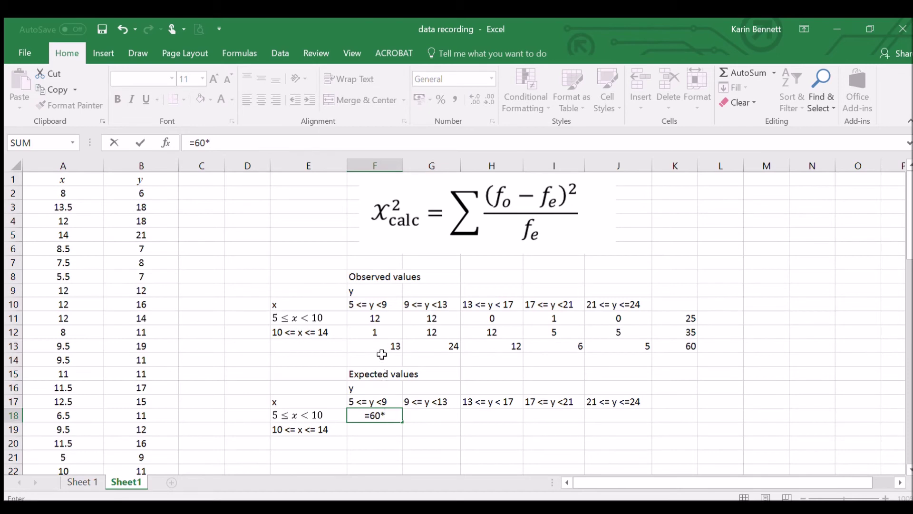
{"action": "left_click", "coordinate": [385, 318]}
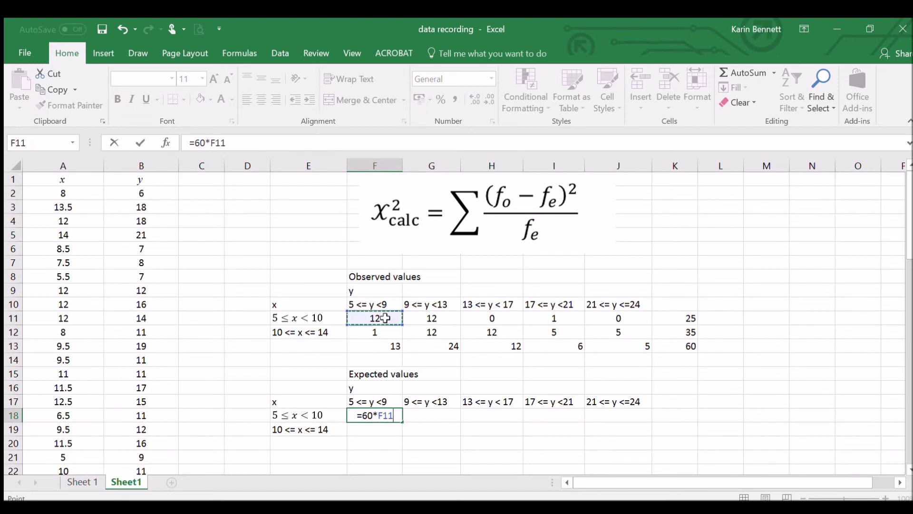
{"action": "type", "text": "/60*"}
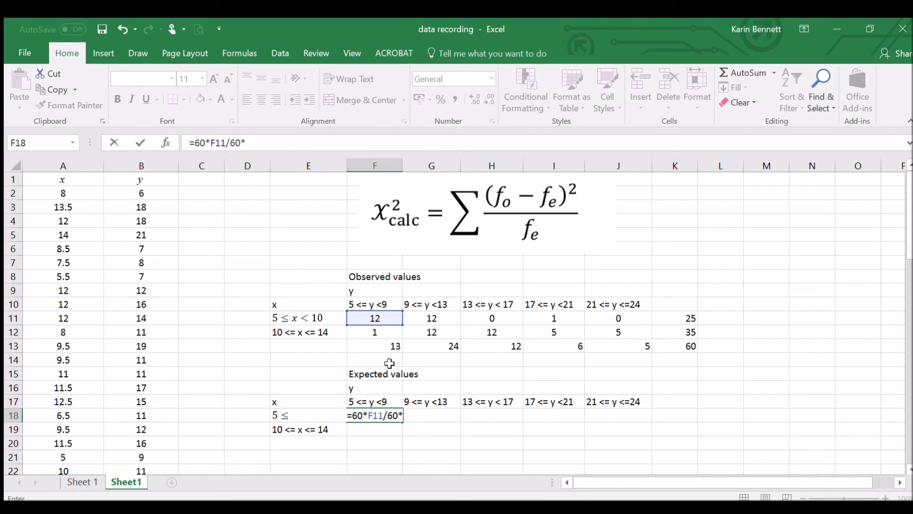
{"action": "left_click", "coordinate": [398, 345]}
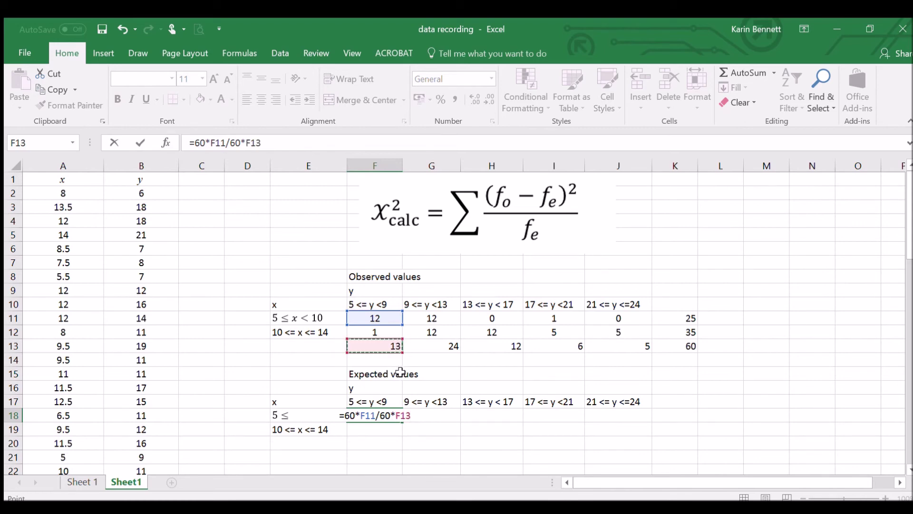
{"action": "key", "text": "BackSpace"}
{"action": "key", "text": "BackSpace"}
{"action": "key", "text": "BackSpace"}
{"action": "key", "text": "BackSpace"}
{"action": "key", "text": "BackSpace"}
{"action": "key", "text": "BackSpace"}
{"action": "key", "text": "BackSpace"}
{"action": "key", "text": "BackSpace"}
{"action": "key", "text": "BackSpace"}
{"action": "key", "text": "BackSpace"}
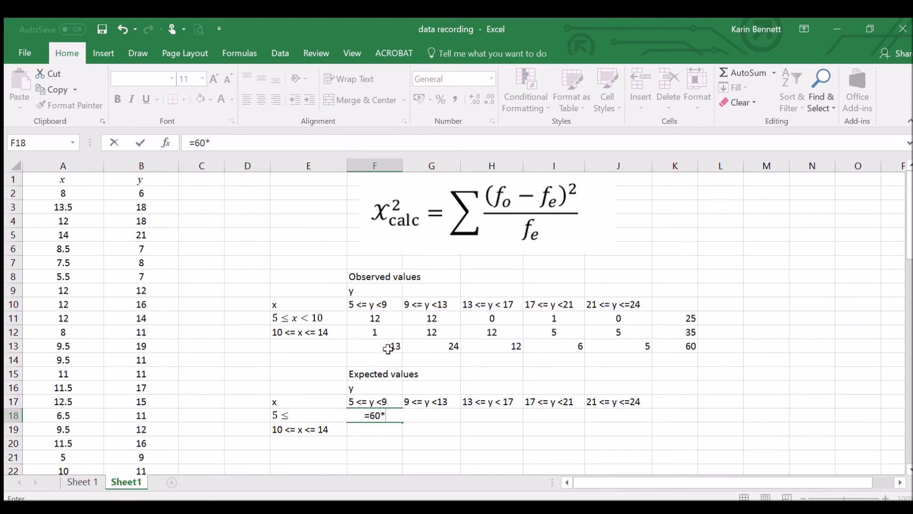
- Complete the first expected value's formula in F18 as =60*13/60*25/60
{"action": "type", "text": "13/60"}
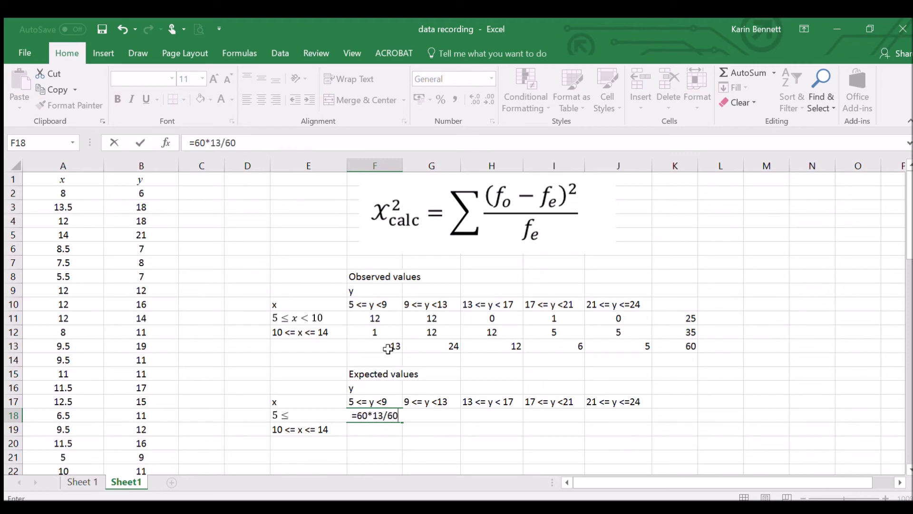
{"action": "type", "text": "*"}
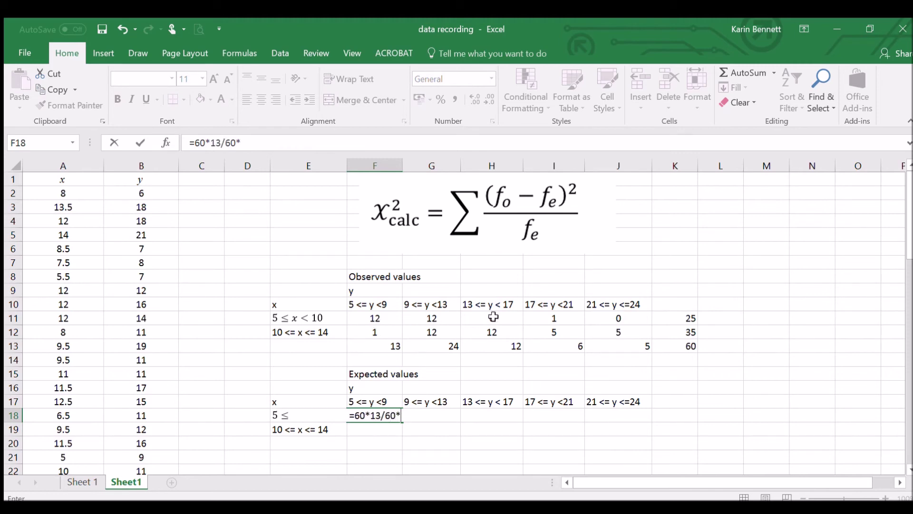
{"action": "type", "text": "25/"}
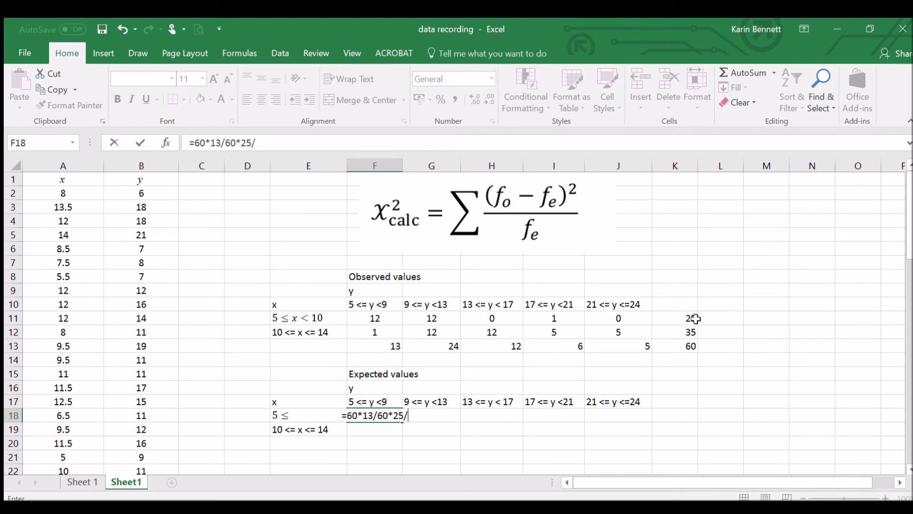
{"action": "type", "text": "60"}
{"action": "key", "text": "Return"}
{"action": "left_click", "coordinate": [360, 446]}
{"action": "left_click", "coordinate": [373, 416]}
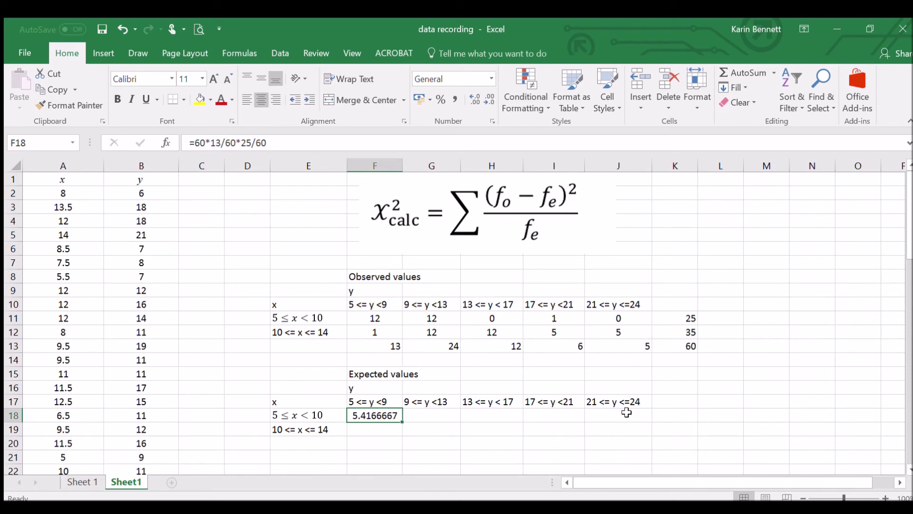
- Enter =60*24/60*25/60 in G18 as the expected value for 9 <= y <13 in the first x row
{"action": "left_click", "coordinate": [429, 416]}
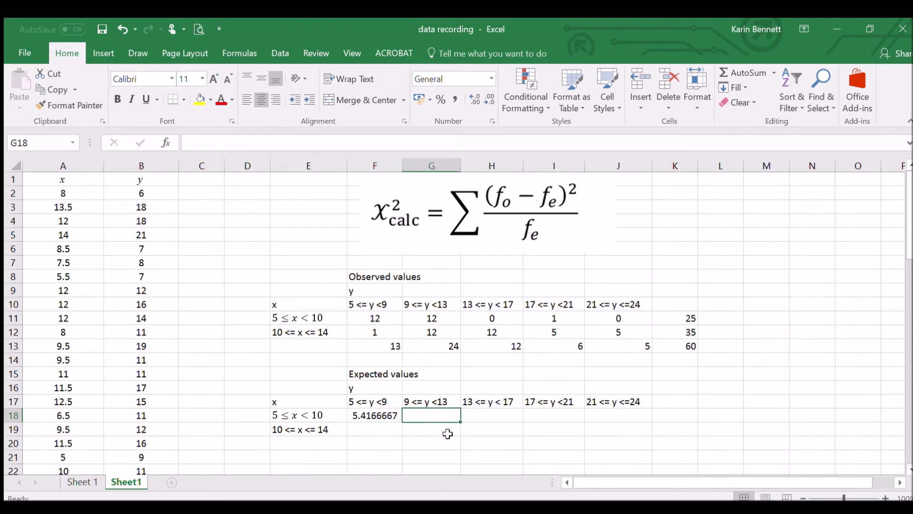
{"action": "type", "text": "=60*"}
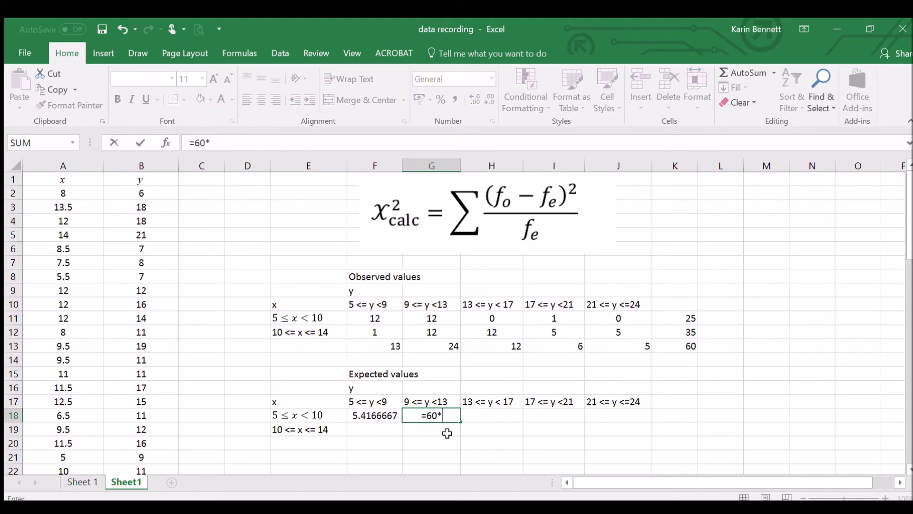
{"action": "type", "text": "24/60*"}
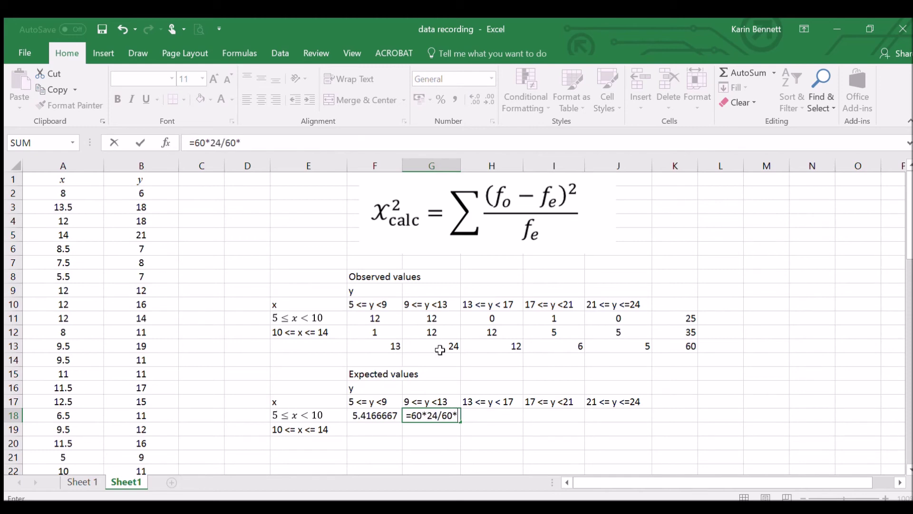
{"action": "type", "text": "25/60"}
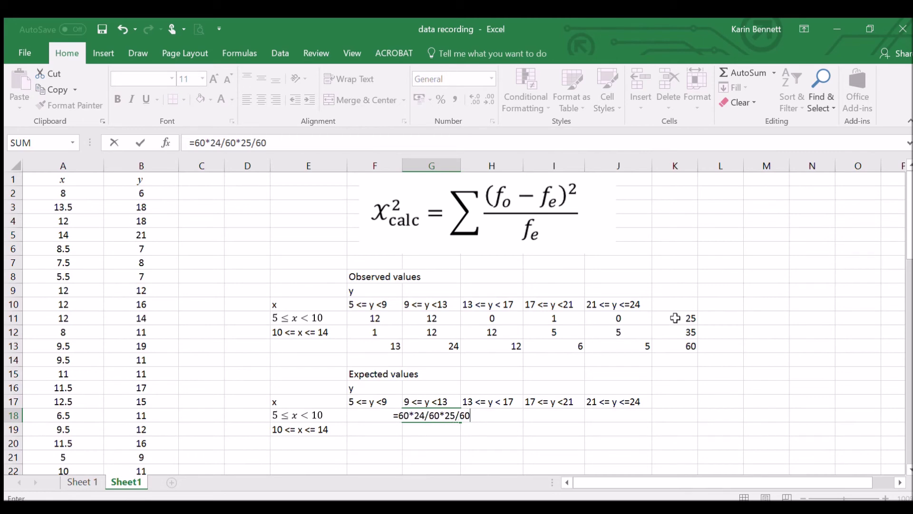
{"action": "key", "text": "Return"}
- Enter =60*12/60*25/60 in H18 as the expected value for 13 <= y < 17 in the first x row
{"action": "left_click", "coordinate": [505, 416]}
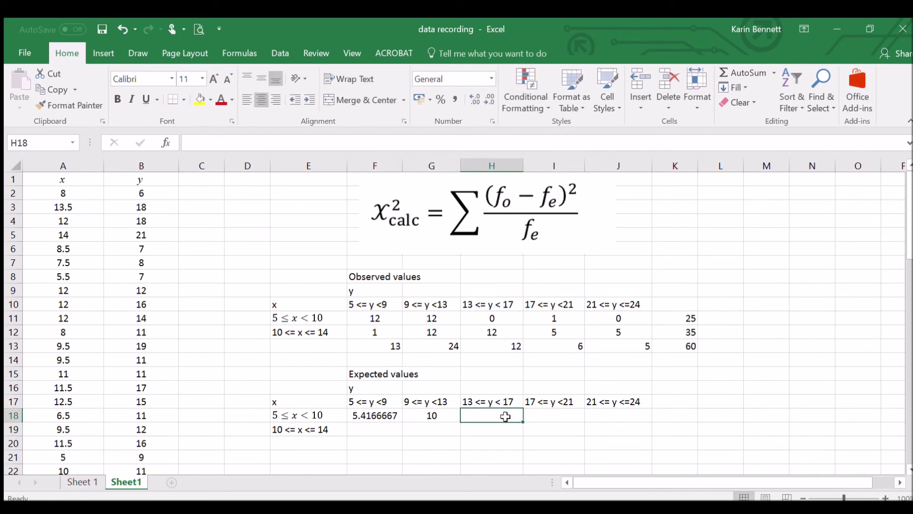
{"action": "type", "text": "="}
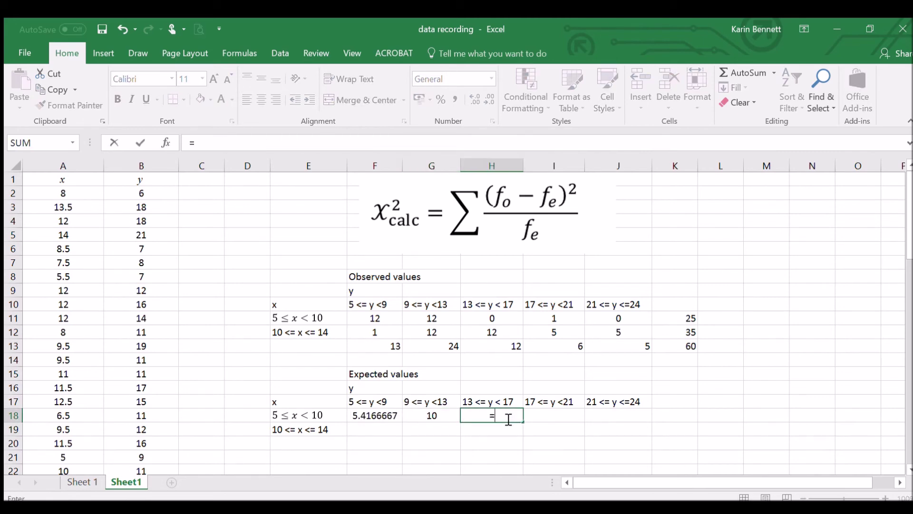
{"action": "type", "text": "60*12"}
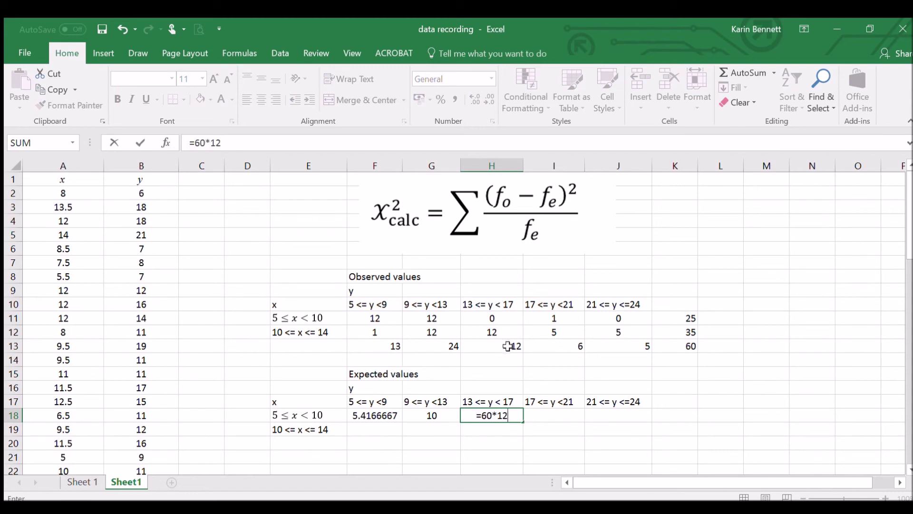
{"action": "type", "text": "/60*"}
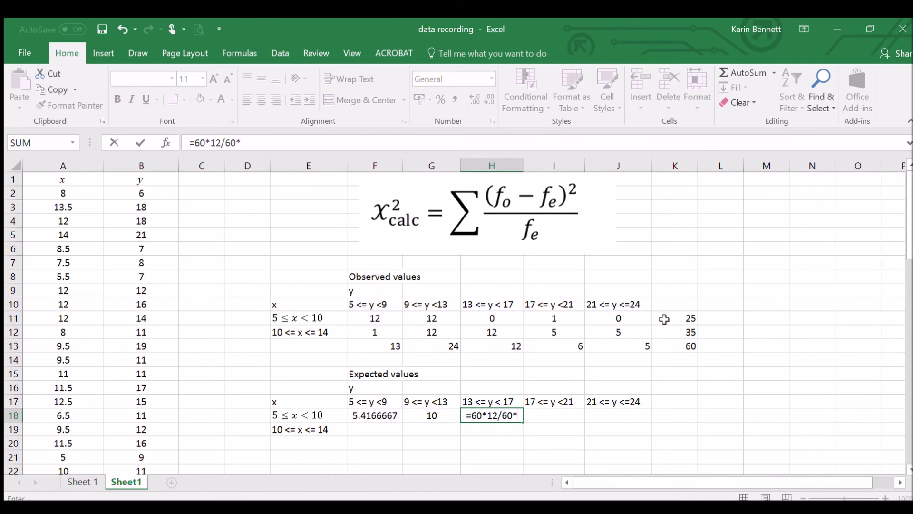
{"action": "type", "text": "25/60"}
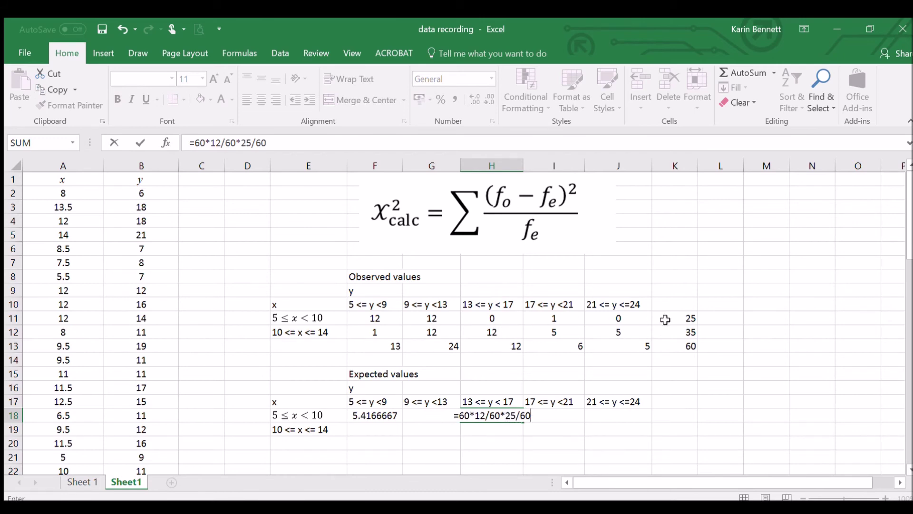
{"action": "key", "text": "Return"}
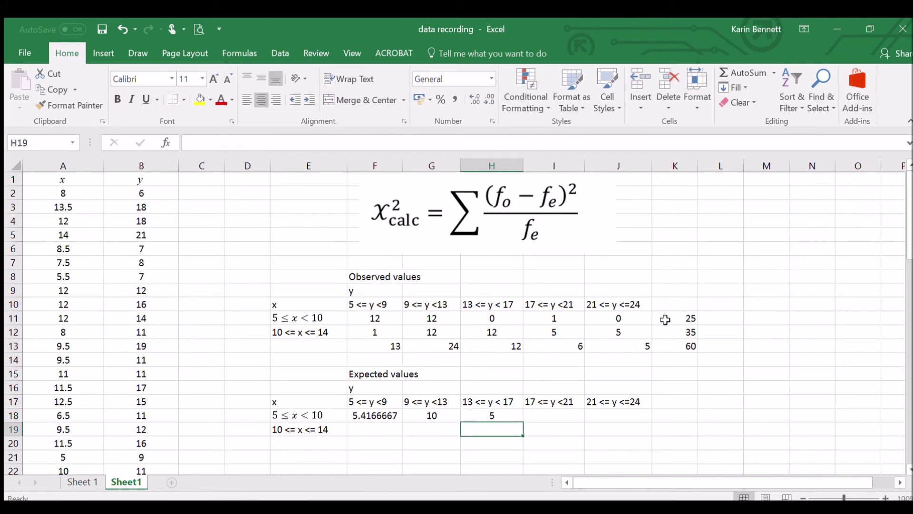
- Enter =60*6/60*25/60 in I18 as the expected value for 17 <= y <21 in the first x row
{"action": "left_click", "coordinate": [567, 421]}
{"action": "type", "text": "="}
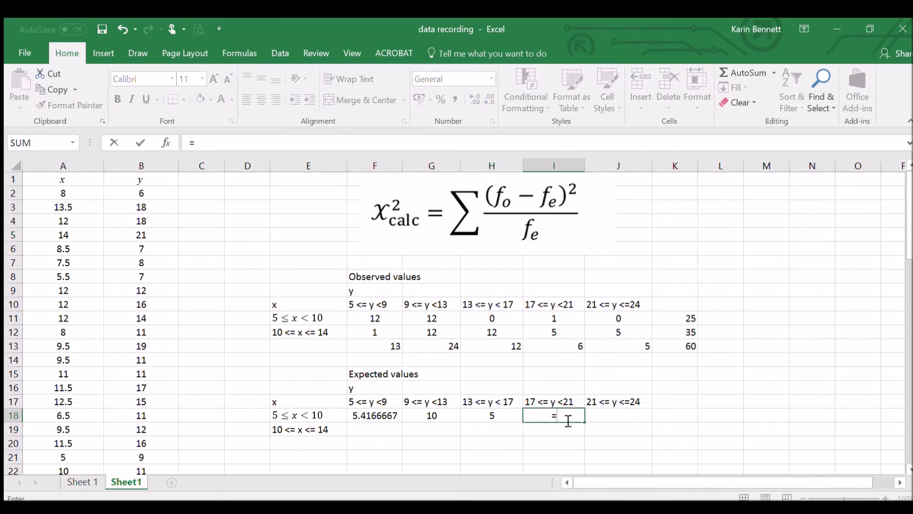
{"action": "type", "text": "60*6/"}
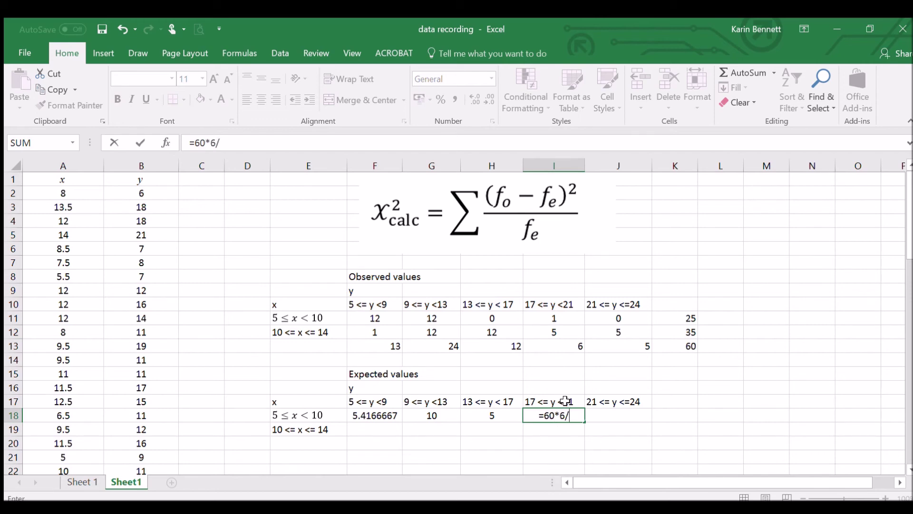
{"action": "type", "text": "60*"}
{"action": "type", "text": "2"}
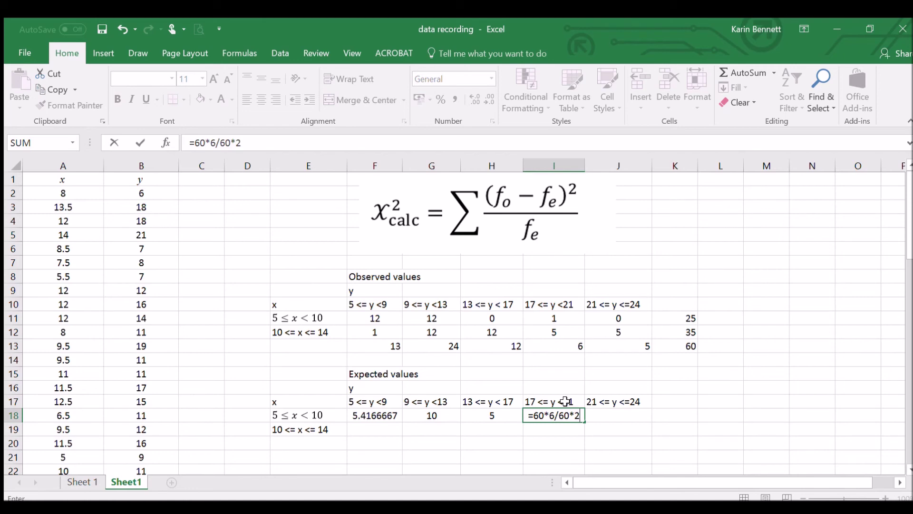
{"action": "type", "text": "5/60"}
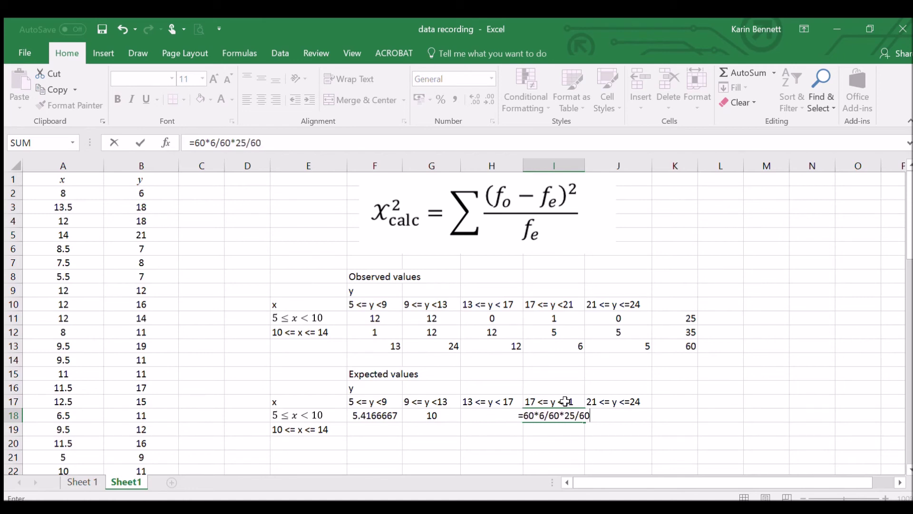
{"action": "key", "text": "Return"}
- Enter =60*5/60*25/60 in J18 as the expected value for 21 <= y <=24 in the first x row
{"action": "left_click", "coordinate": [611, 412]}
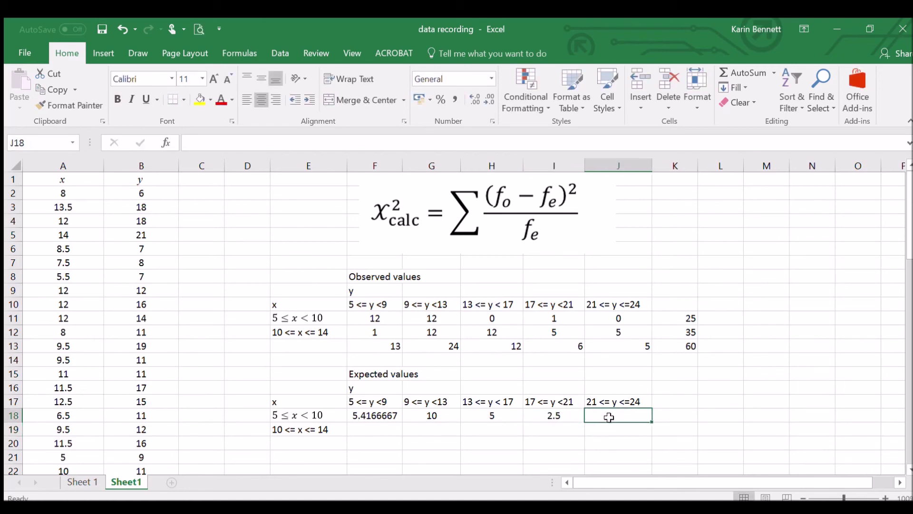
{"action": "type", "text": "=60*"}
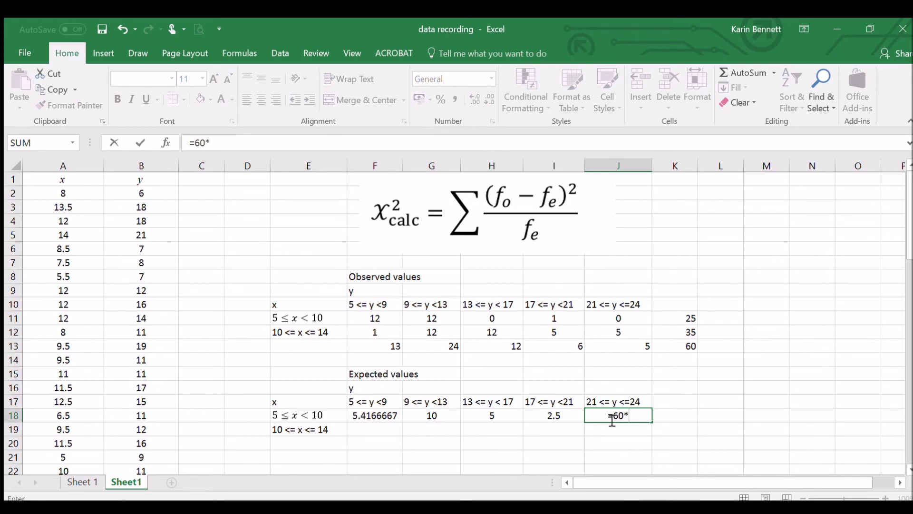
{"action": "type", "text": "5/60*"}
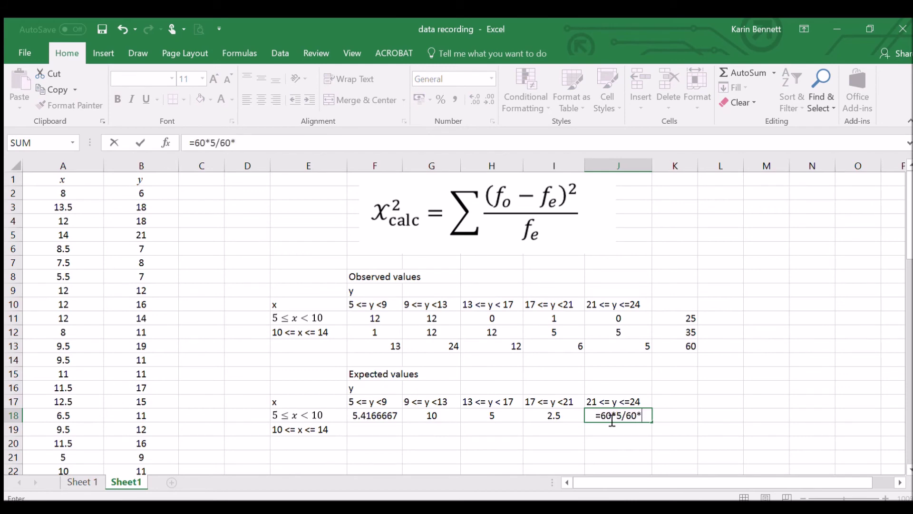
{"action": "type", "text": "25/60"}
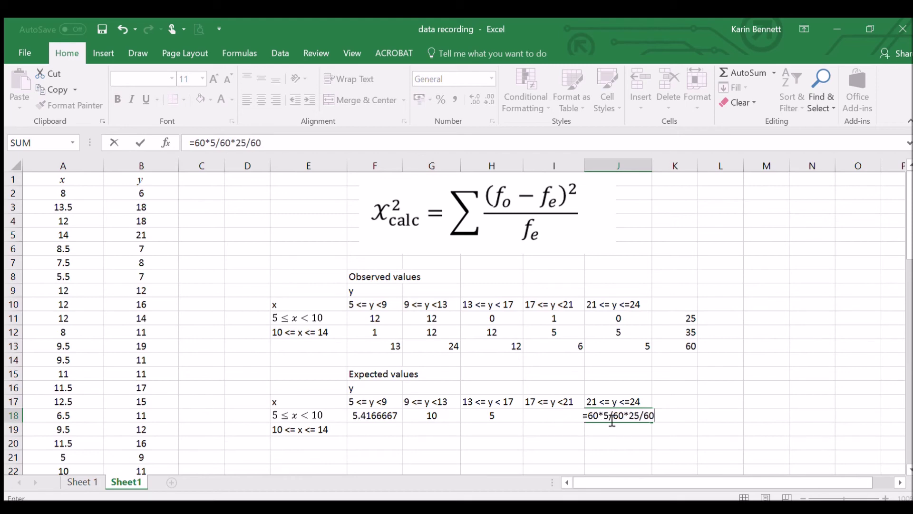
{"action": "key", "text": "Return"}
{"action": "left_click", "coordinate": [547, 455]}
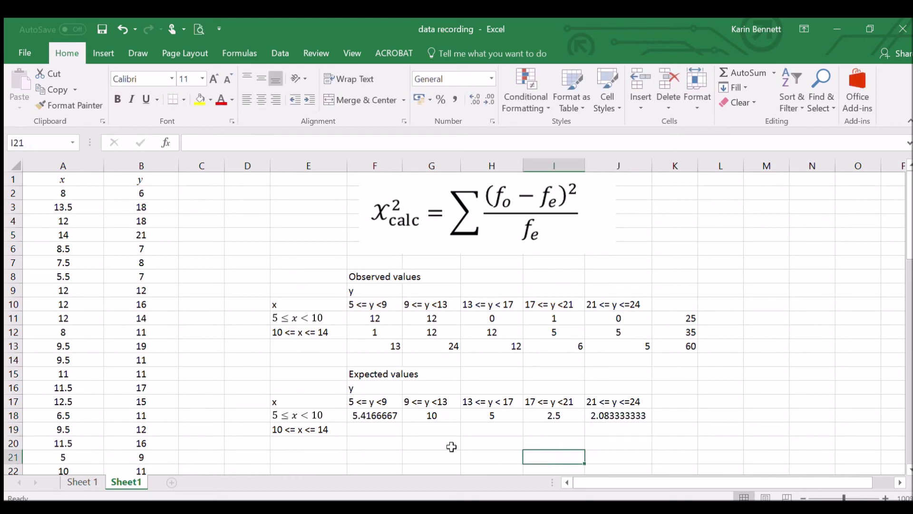
- Enter =60*13/60*35/60 in F19 for the second expected row and fill the formula across to J19
{"action": "left_click", "coordinate": [391, 430]}
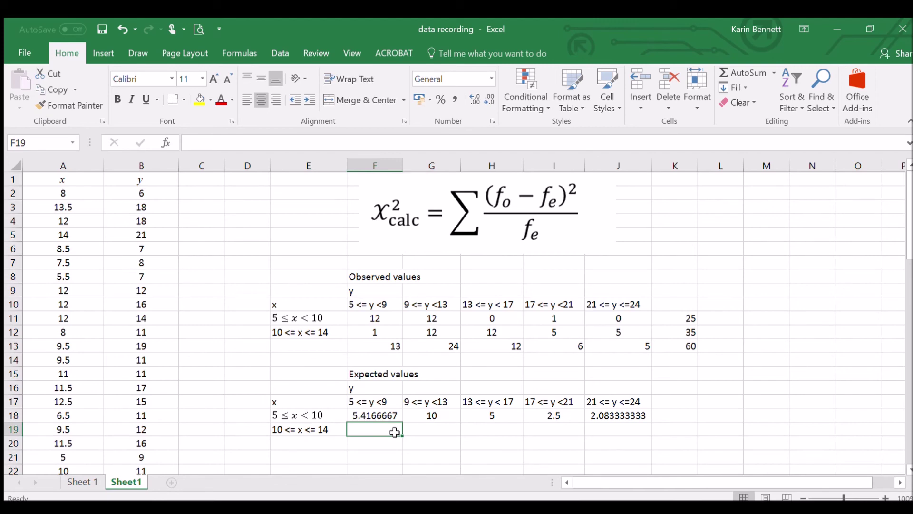
{"action": "type", "text": "=60"}
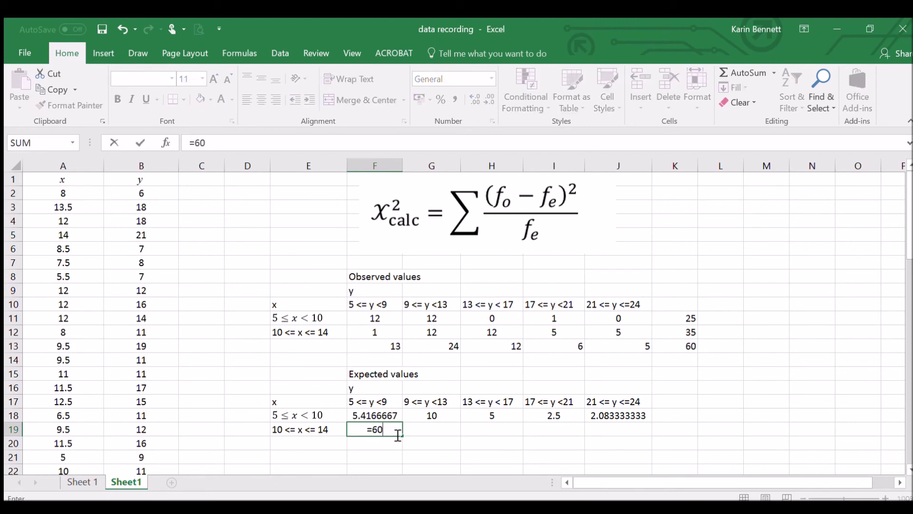
{"action": "type", "text": "*13/60*"}
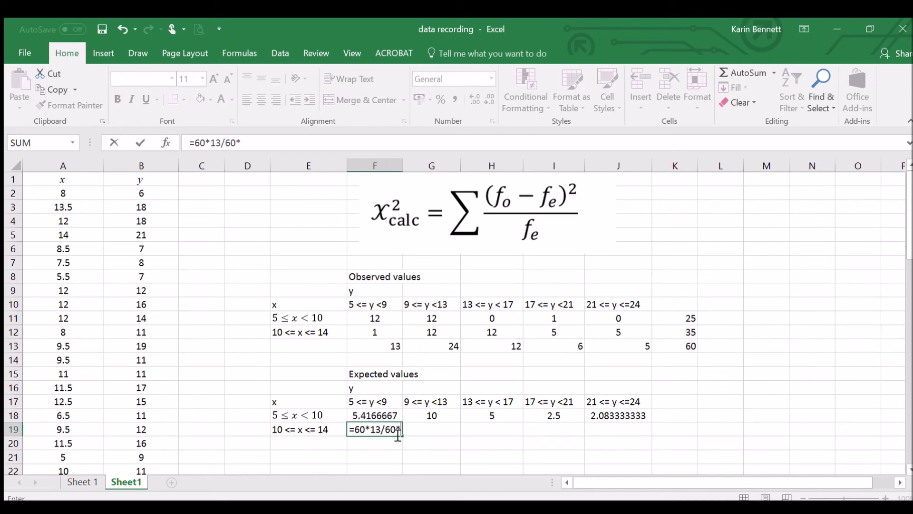
{"action": "type", "text": "35/60"}
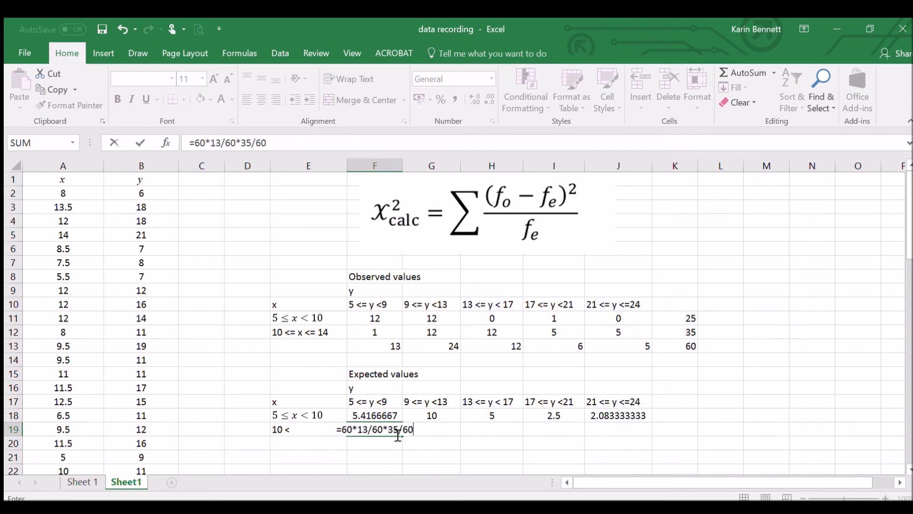
{"action": "key", "text": "Return"}
{"action": "left_click", "coordinate": [396, 430]}
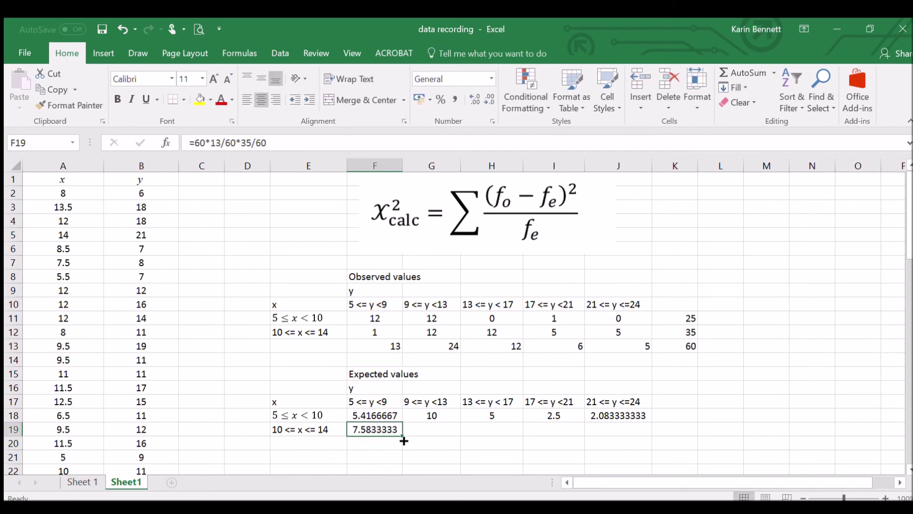
{"action": "left_click_drag", "start_coordinate": [410, 436], "coordinate": [627, 434]}
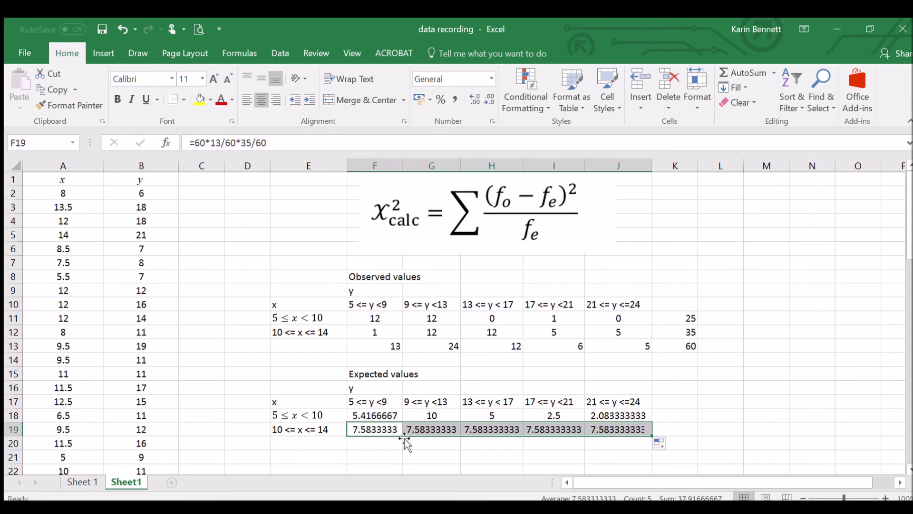
- Correct the G19 expected-value formula to use the 24 column total, making it =60*24/60*35/60
{"action": "left_click", "coordinate": [424, 427]}
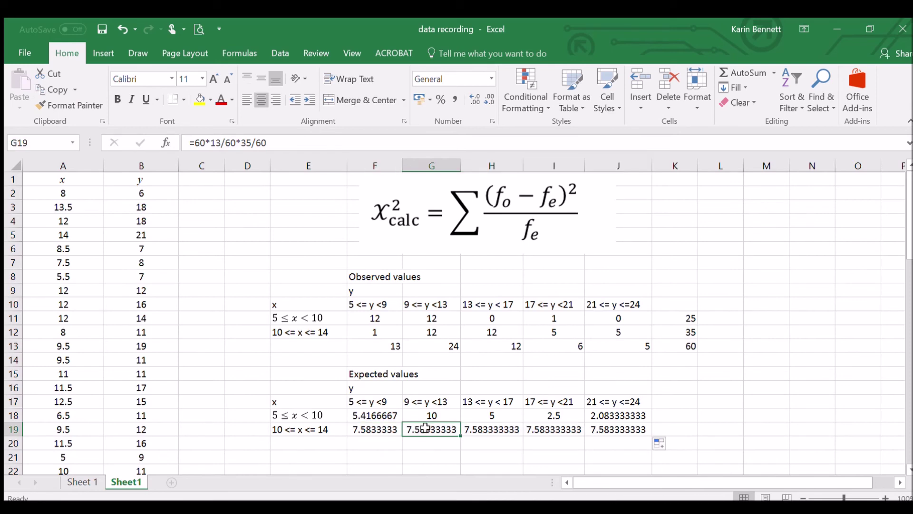
{"action": "left_click", "coordinate": [223, 143]}
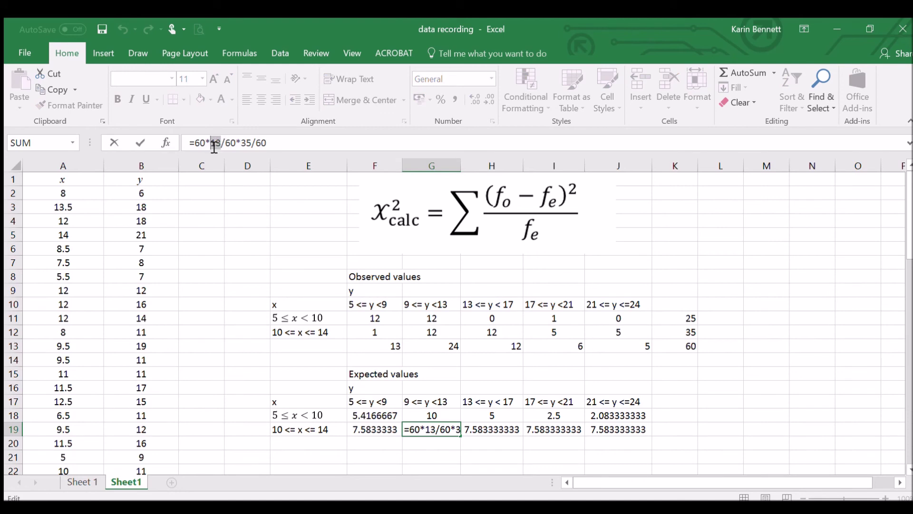
{"action": "key", "text": "Return"}
- Correct the H19 expected-value formula to =60*12/60*35/60 for the 13 <= y < 17 column
{"action": "left_click", "coordinate": [467, 430]}
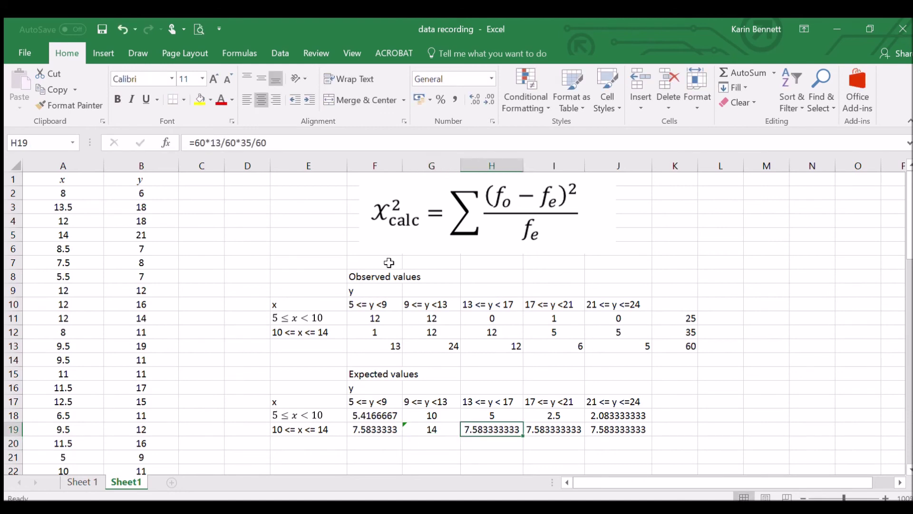
{"action": "key", "text": "F2"}
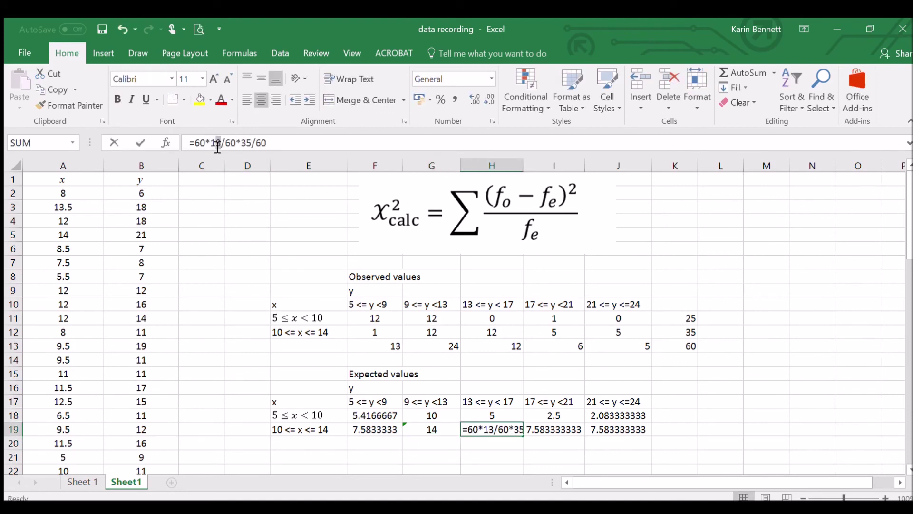
{"action": "key", "text": "BackSpace"}
{"action": "type", "text": "2"}
{"action": "key", "text": "Return"}
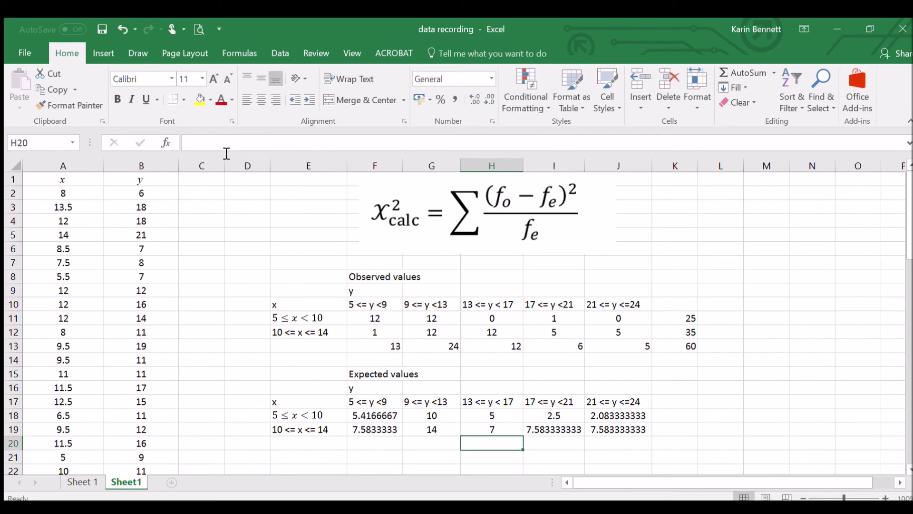
- Correct the I19 expected-value formula to =60*6/60*35/60 for the 17 <= y <21 column
{"action": "left_click", "coordinate": [554, 431]}
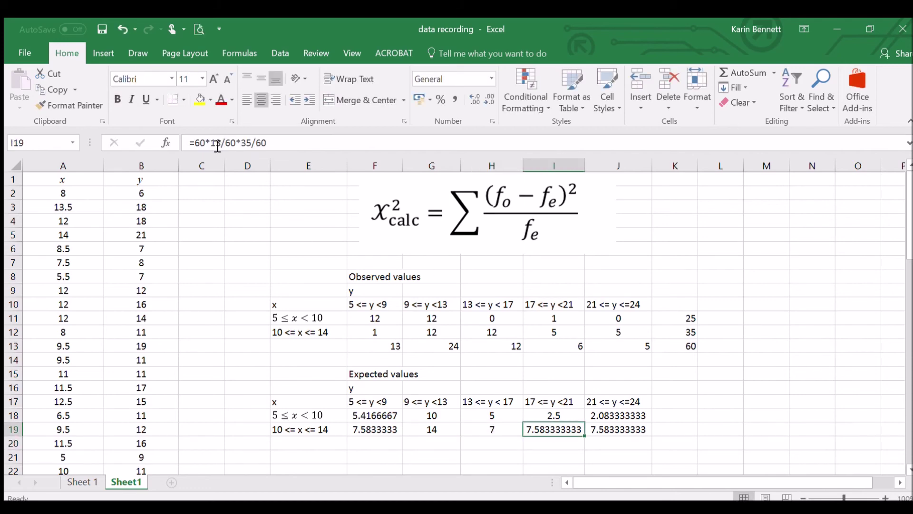
{"action": "left_click_drag", "start_coordinate": [220, 143], "coordinate": [215, 143]}
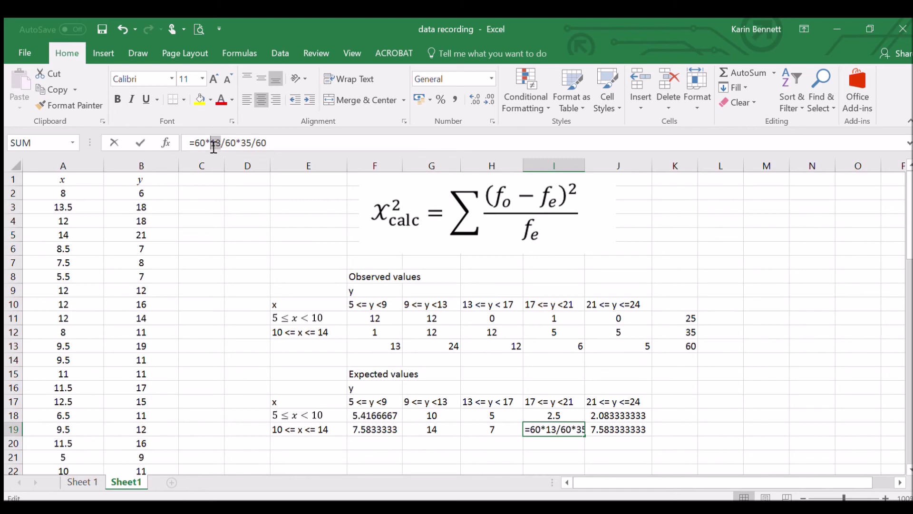
{"action": "type", "text": "6"}
{"action": "key", "text": "Return"}
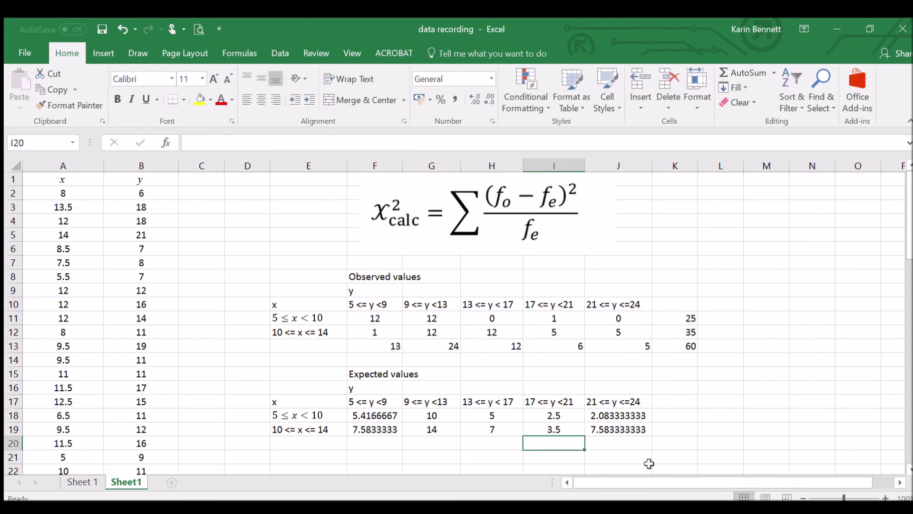
- Correct the J19 expected-value formula to =60*5/60*35/60 for the 21 <= y <=24 column
{"action": "left_click", "coordinate": [635, 433]}
{"action": "key", "text": "F2"}
{"action": "double_click", "coordinate": [215, 143]}
{"action": "type", "text": "5/60*35/60"}
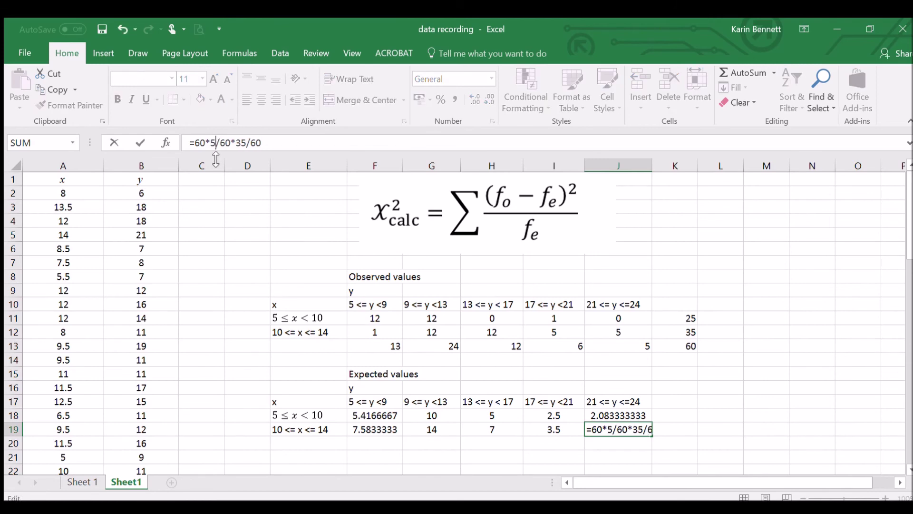
{"action": "key", "text": "Return"}
- Enter a SUM formula in K19 that totals all expected values in F18:J19
{"action": "left_click", "coordinate": [673, 433]}
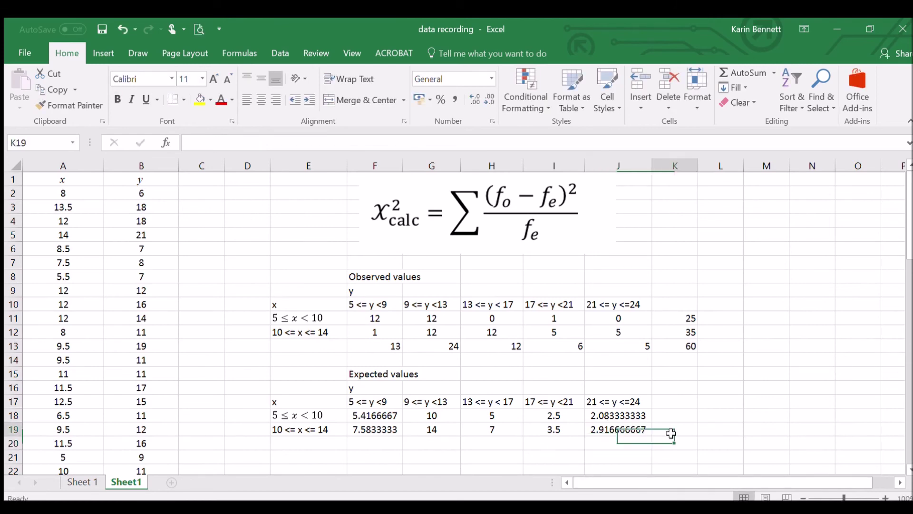
{"action": "type", "text": "=sum("}
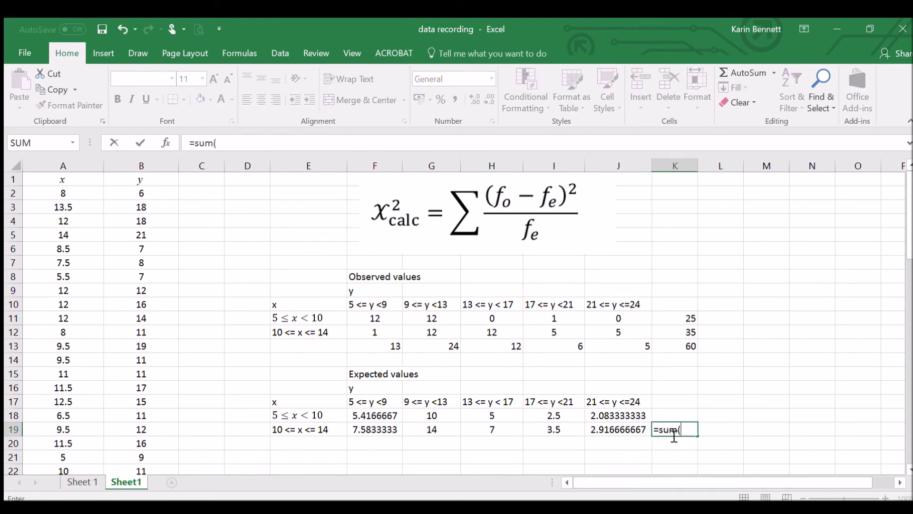
{"action": "left_click_drag", "start_coordinate": [386, 415], "coordinate": [570, 429]}
{"action": "key", "text": "Return"}
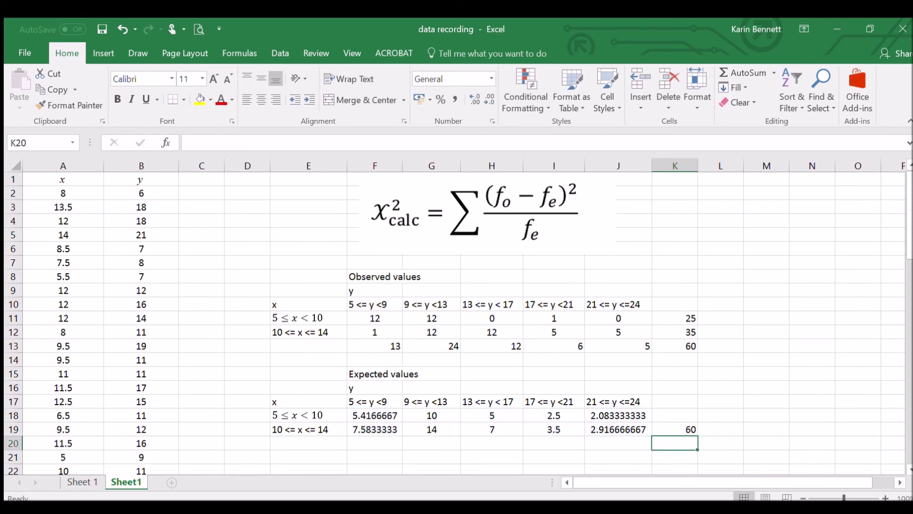
{"action": "left_click", "coordinate": [615, 465]}
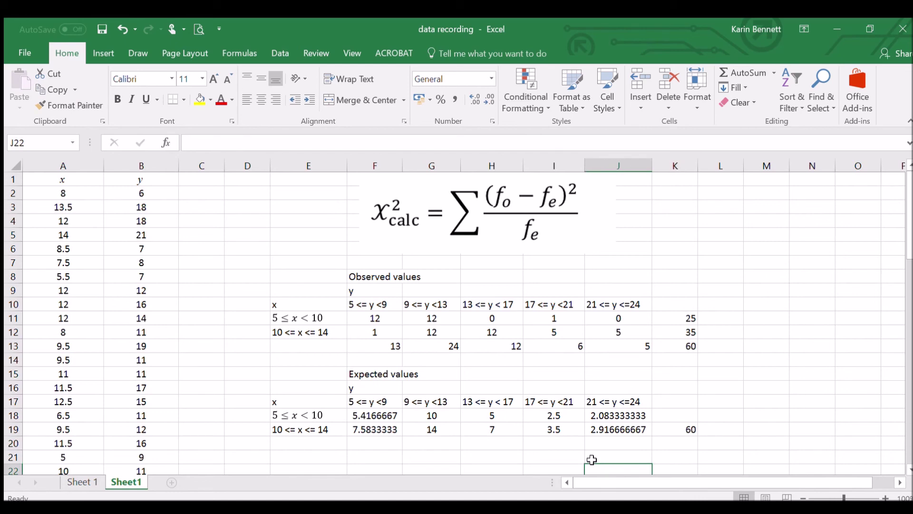
- Enter the heading "Obs - Exp" in F22 below the expected values table
{"action": "left_click", "coordinate": [542, 448]}
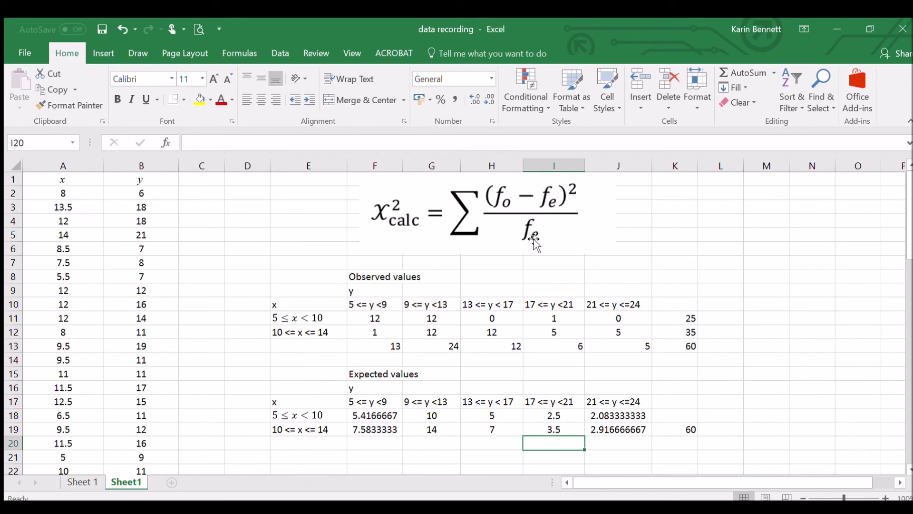
{"action": "scroll", "coordinate": [488, 308], "scroll_direction": "down", "scroll_amount": 2}
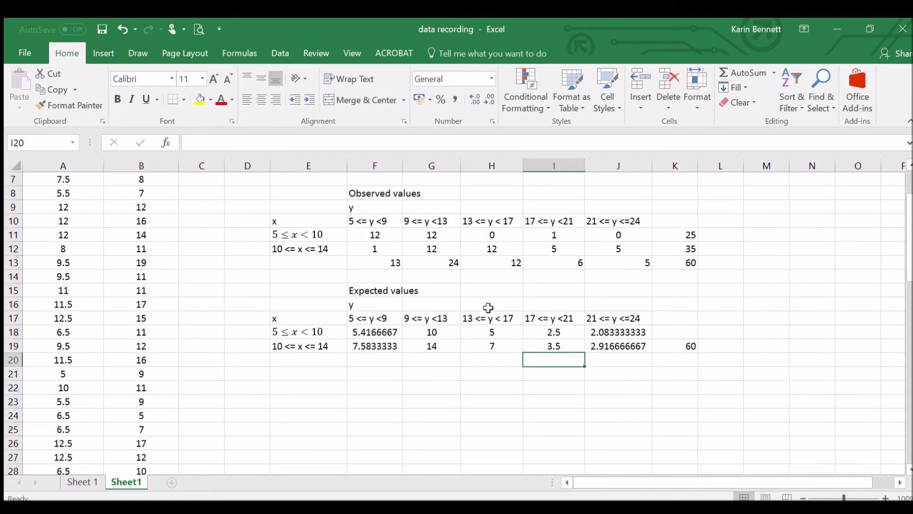
{"action": "left_click", "coordinate": [382, 385]}
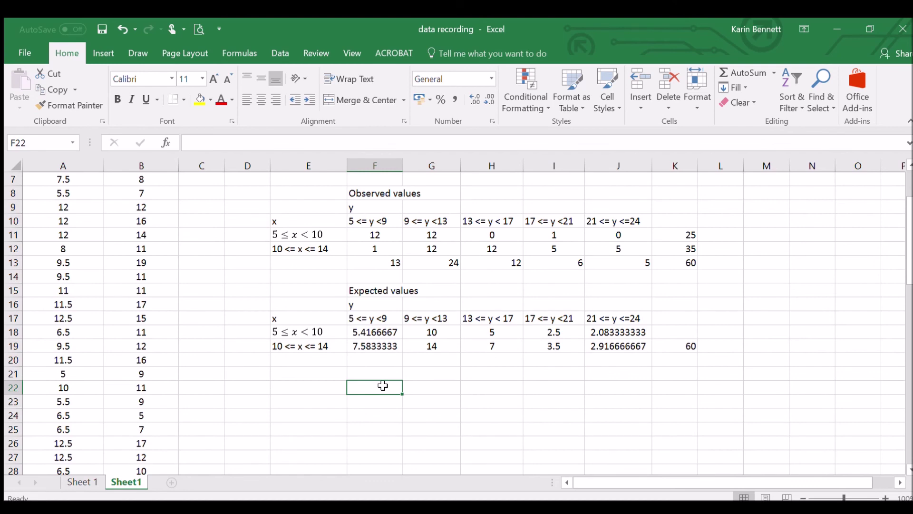
{"action": "type", "text": "Obs - Exp"}
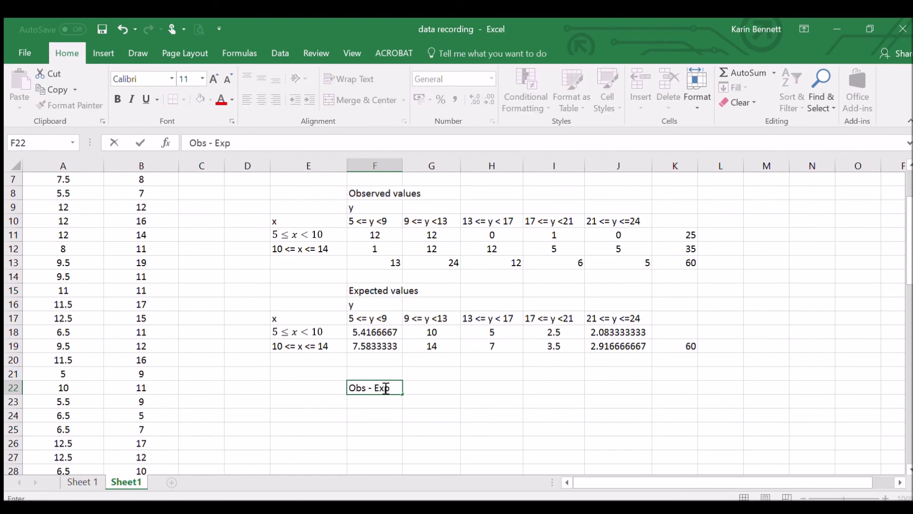
{"action": "left_click", "coordinate": [473, 400]}
- Copy the expected values table with its labels, E16:J19, to E24 under the new heading
{"action": "left_click_drag", "start_coordinate": [281, 304], "coordinate": [643, 347]}
{"action": "key", "text": "ctrl+c"}
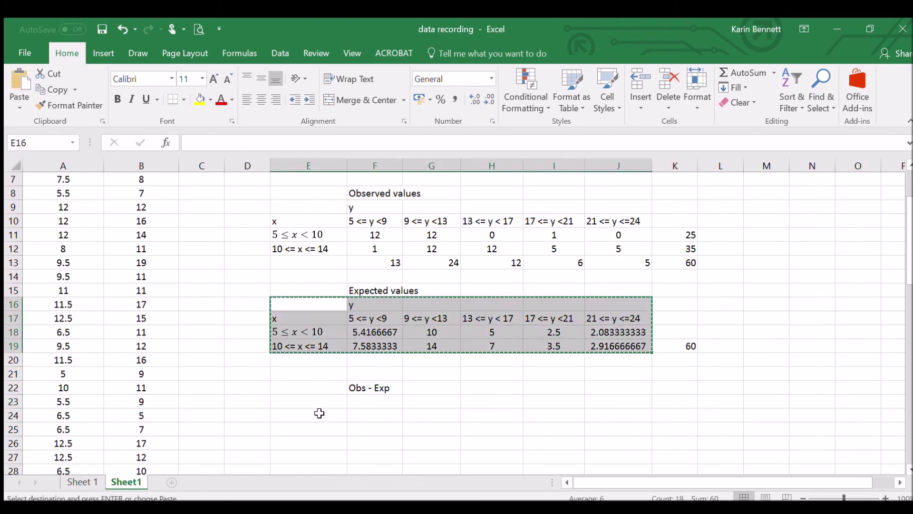
{"action": "left_click", "coordinate": [319, 414]}
{"action": "key", "text": "ctrl+v"}
{"action": "left_click", "coordinate": [404, 429]}
- Enter =F11-F18 in F26 as observed minus expected and fill the formula across to J26
{"action": "left_click", "coordinate": [387, 445]}
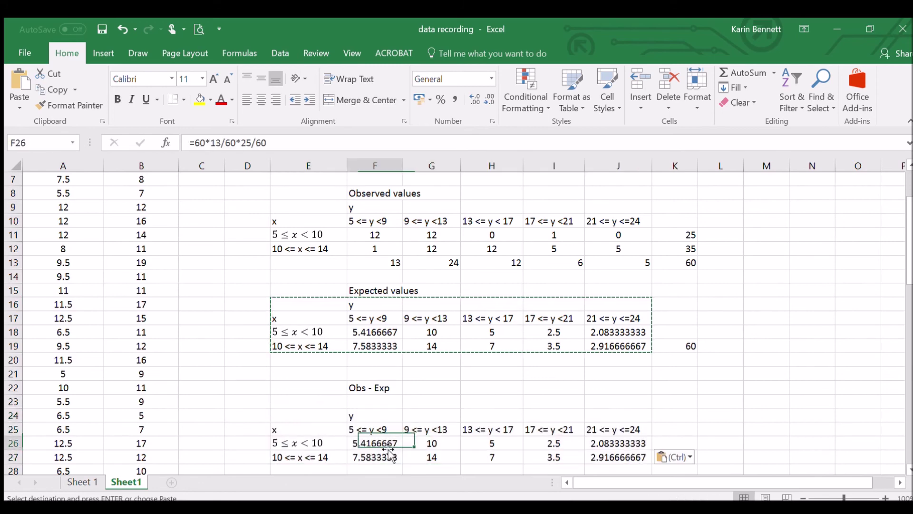
{"action": "type", "text": "="}
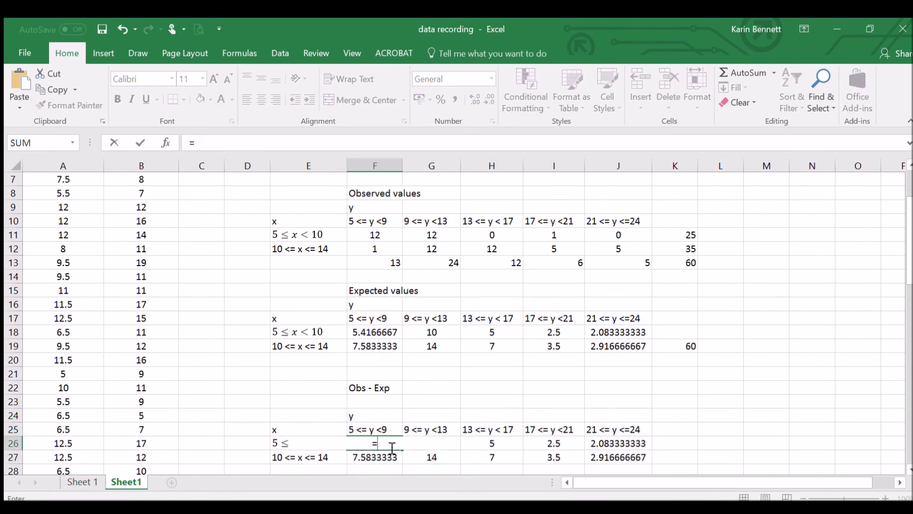
{"action": "left_click", "coordinate": [376, 234]}
{"action": "type", "text": "-"}
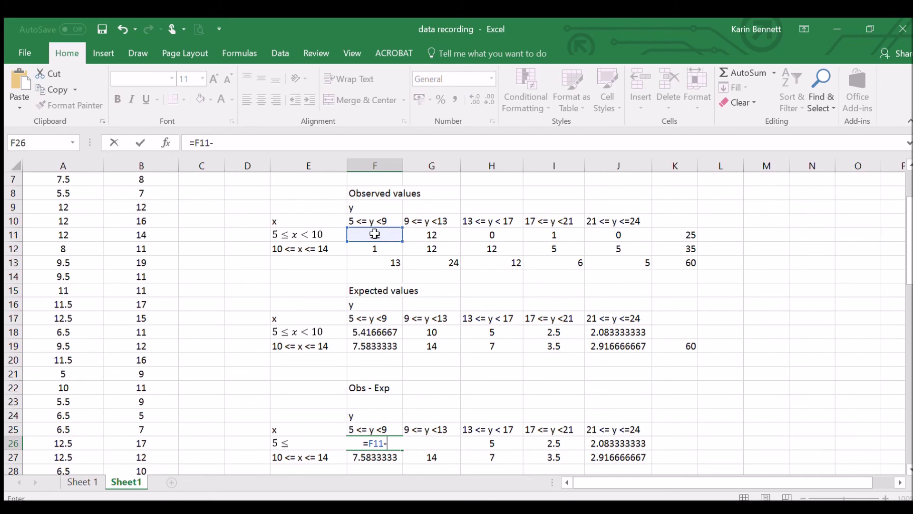
{"action": "left_click", "coordinate": [375, 333]}
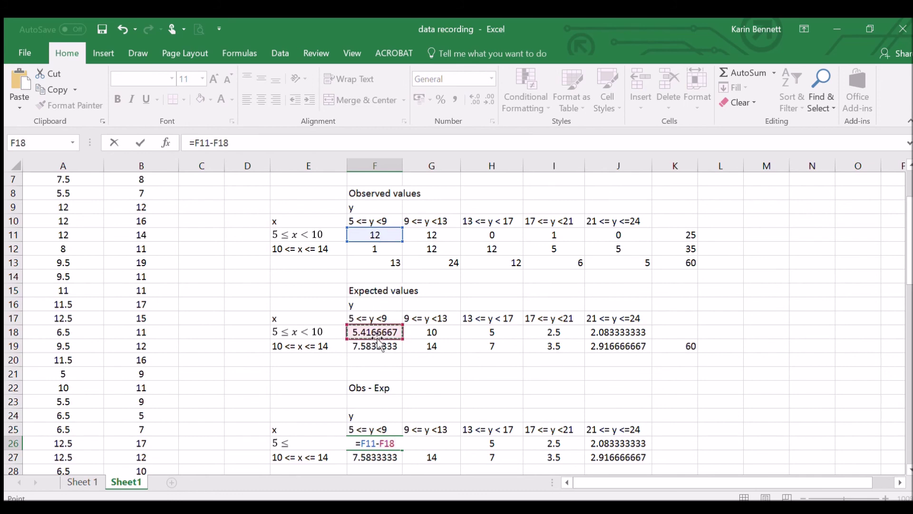
{"action": "key", "text": "Return"}
{"action": "left_click", "coordinate": [388, 442]}
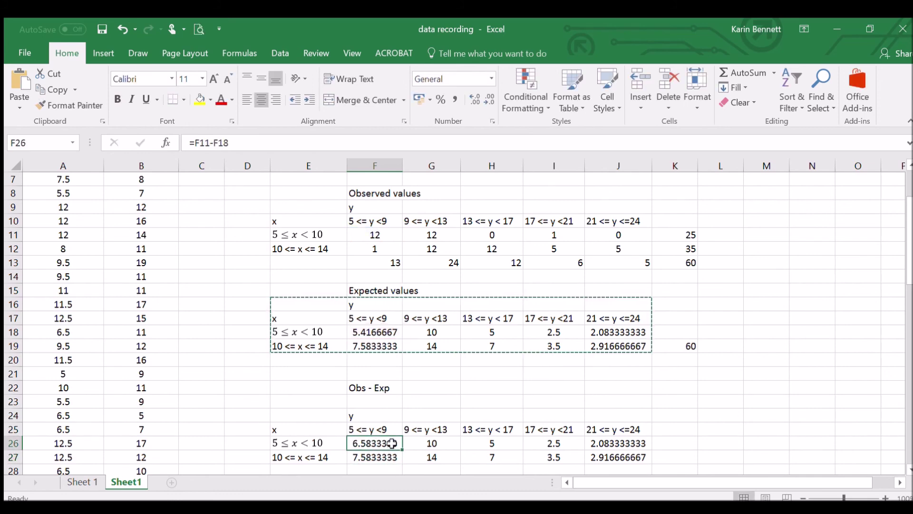
{"action": "left_click_drag", "start_coordinate": [403, 449], "coordinate": [627, 449]}
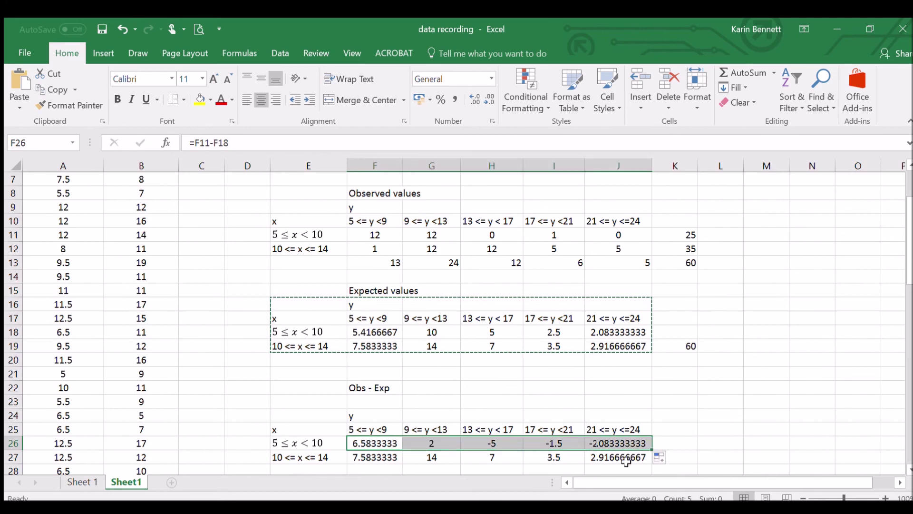
- Fill the F26 difference formula down to F27, check its references, and fill it across to J27
{"action": "left_click", "coordinate": [397, 447]}
{"action": "left_click_drag", "start_coordinate": [405, 452], "coordinate": [413, 464]}
{"action": "left_click", "coordinate": [377, 455]}
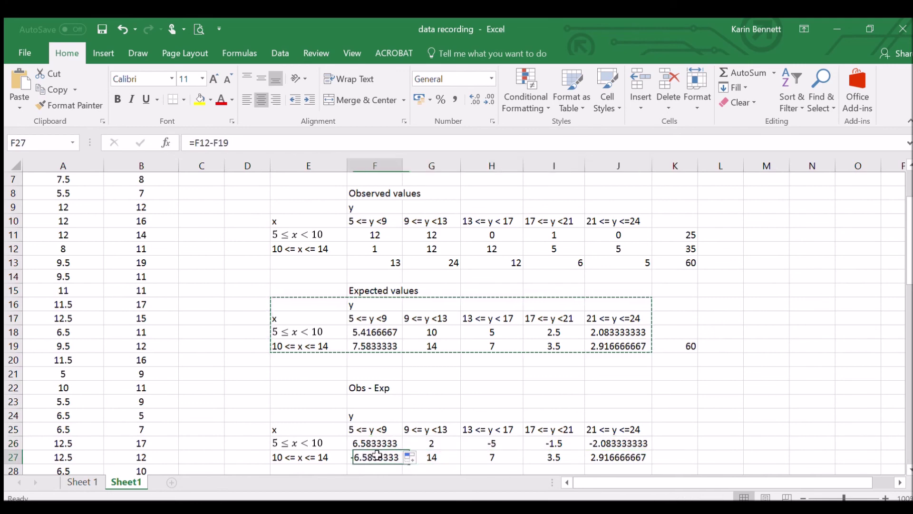
{"action": "left_click", "coordinate": [219, 143]}
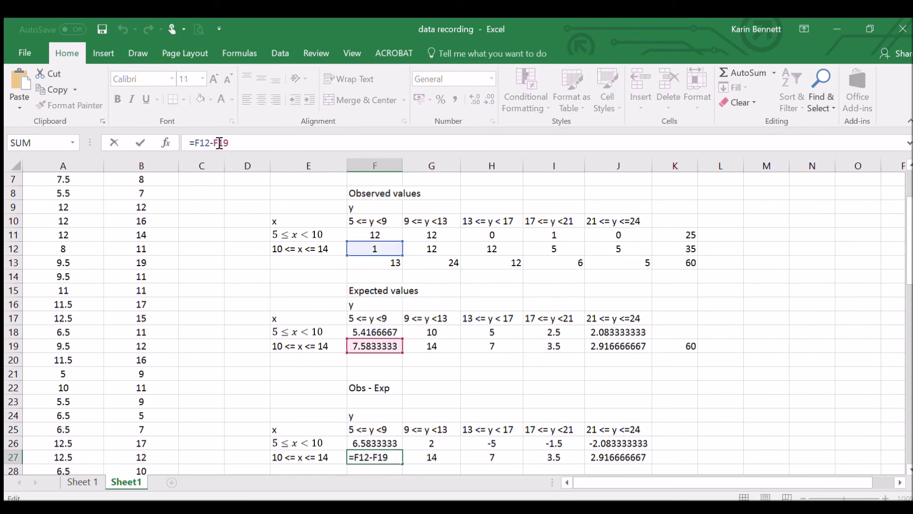
{"action": "left_click", "coordinate": [463, 389]}
{"action": "left_click", "coordinate": [390, 460]}
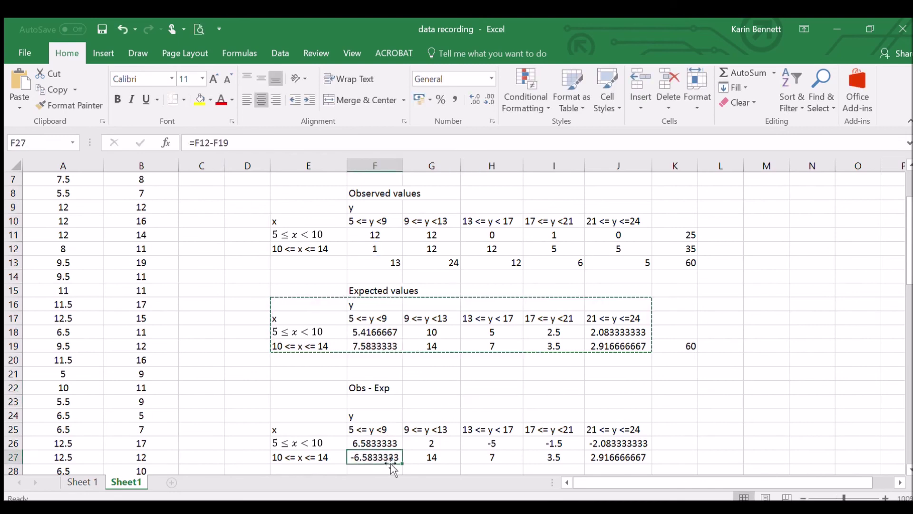
{"action": "left_click_drag", "start_coordinate": [405, 465], "coordinate": [628, 457]}
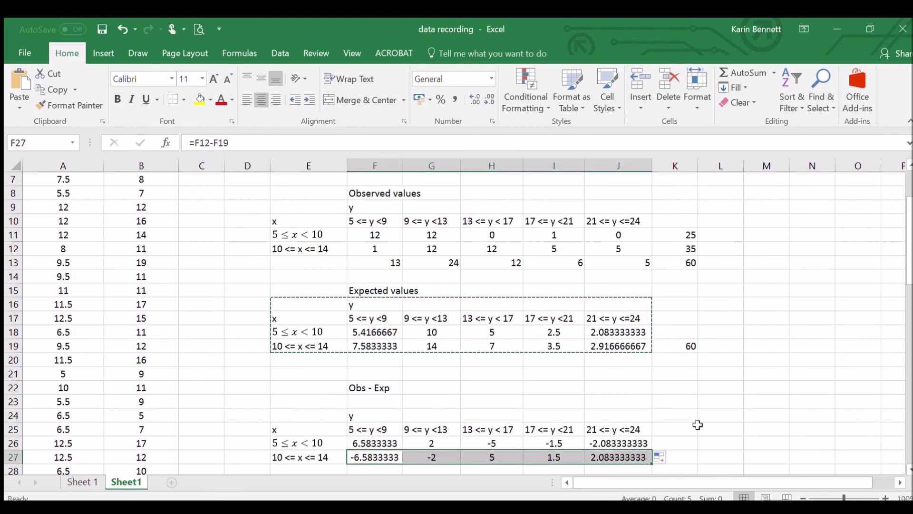
{"action": "left_click", "coordinate": [698, 424]}
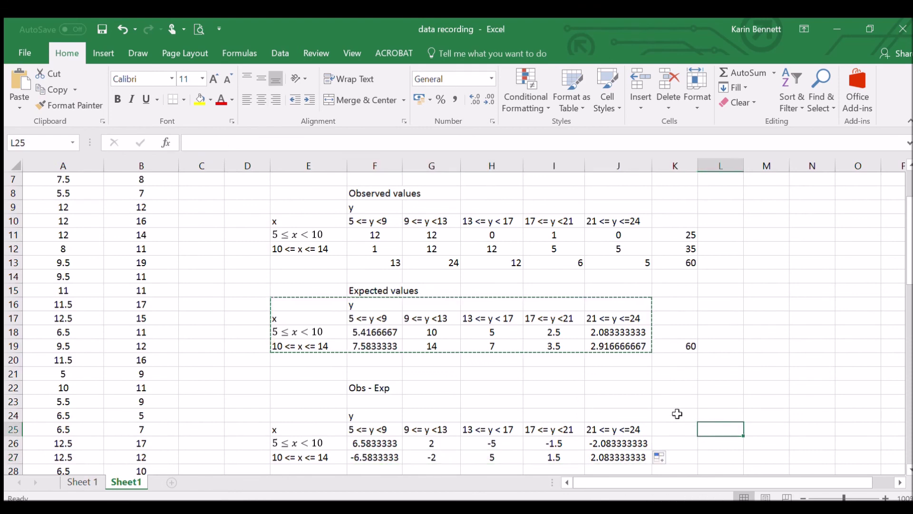
- Change the F22 heading to "(Obs - Exp)^2"
{"action": "left_click", "coordinate": [393, 389]}
{"action": "left_click", "coordinate": [190, 144]}
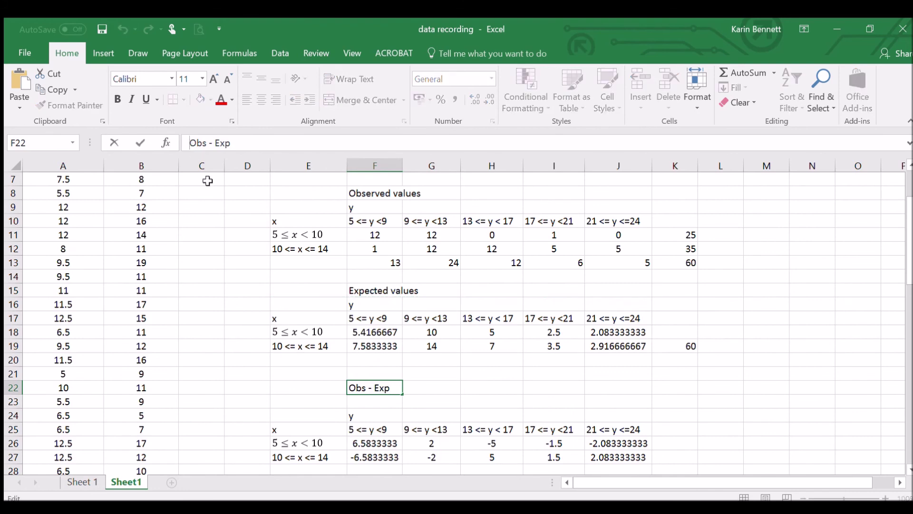
{"action": "type", "text": "("}
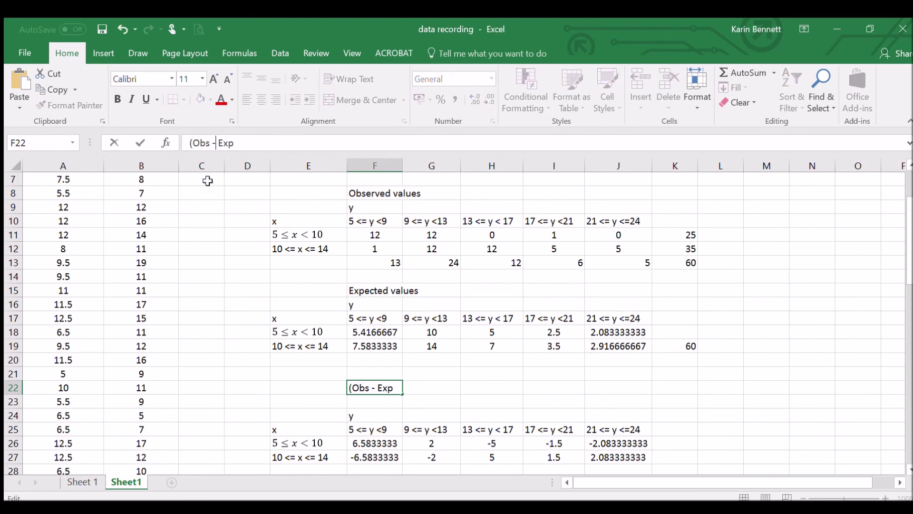
{"action": "type", "text": ")^2"}
{"action": "key", "text": "Return"}
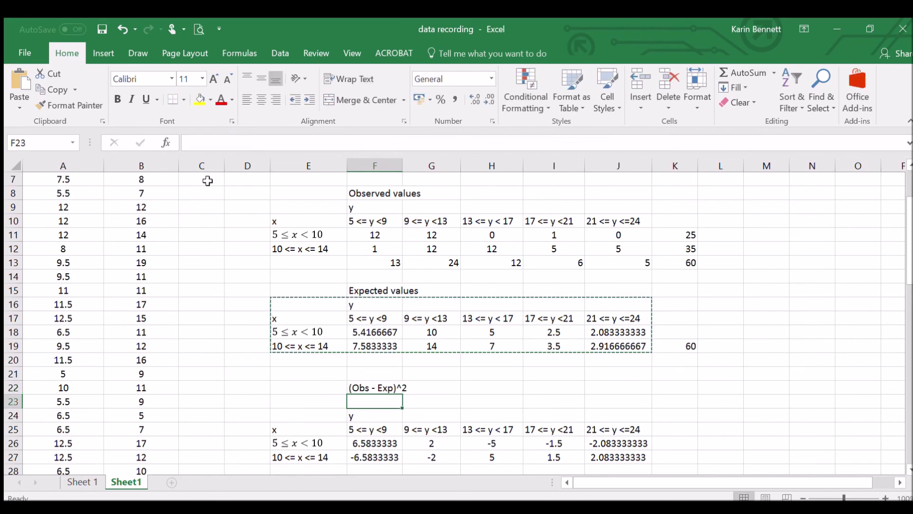
- Square the difference in F26 by changing its formula to =(F11-F18)^2
{"action": "left_click", "coordinate": [387, 442]}
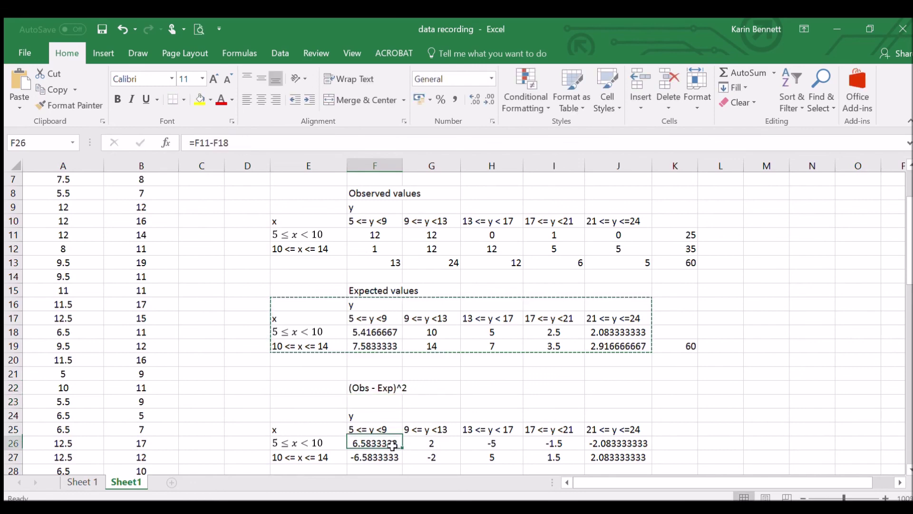
{"action": "left_click", "coordinate": [198, 147]}
{"action": "type", "text": "("}
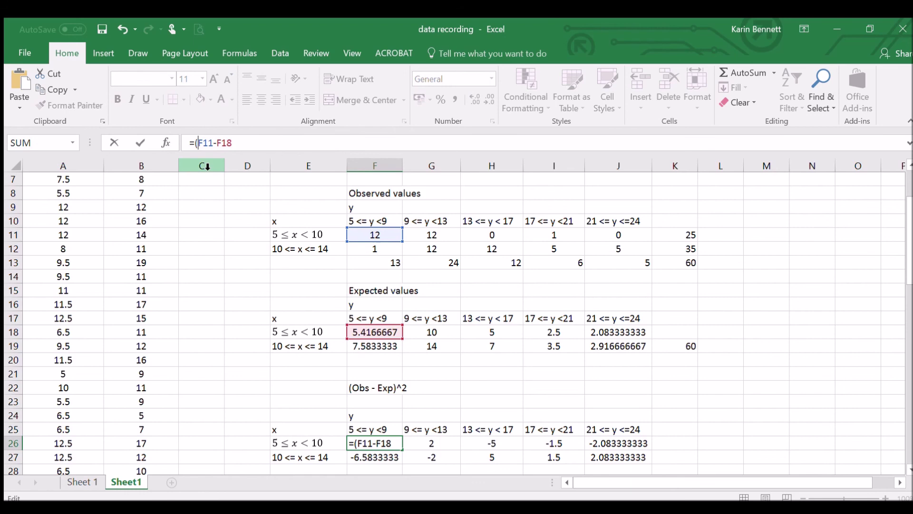
{"action": "type", "text": ")^2"}
{"action": "key", "text": "Return"}
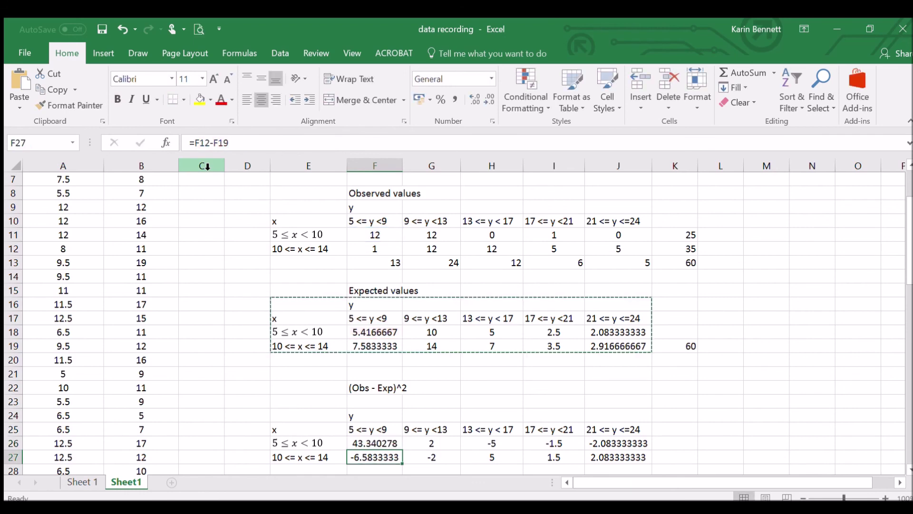
- Fill the squared difference formula from F26 across to J26 and down through F27:J27
{"action": "left_click", "coordinate": [402, 443]}
{"action": "left_click_drag", "start_coordinate": [404, 451], "coordinate": [642, 458]}
{"action": "scroll", "coordinate": [599, 458], "scroll_direction": "down", "scroll_amount": 1}
{"action": "scroll", "coordinate": [599, 458], "scroll_direction": "down", "scroll_amount": 1}
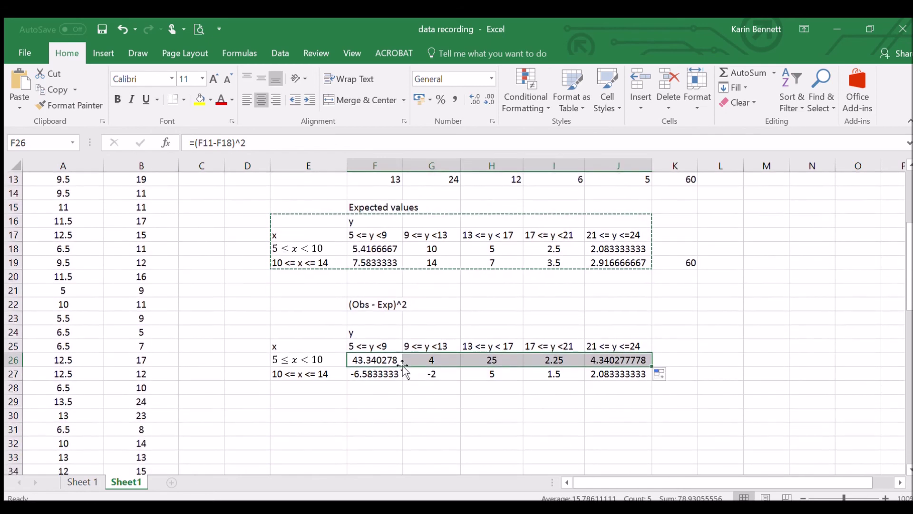
{"action": "left_click", "coordinate": [395, 360]}
{"action": "left_click_drag", "start_coordinate": [402, 367], "coordinate": [618, 383]}
{"action": "left_click", "coordinate": [383, 412]}
{"action": "left_click", "coordinate": [401, 376]}
{"action": "left_click", "coordinate": [605, 416]}
- Check which observed and expected cells the squared difference formulas in F26 and G26 refer to
{"action": "left_click", "coordinate": [394, 359]}
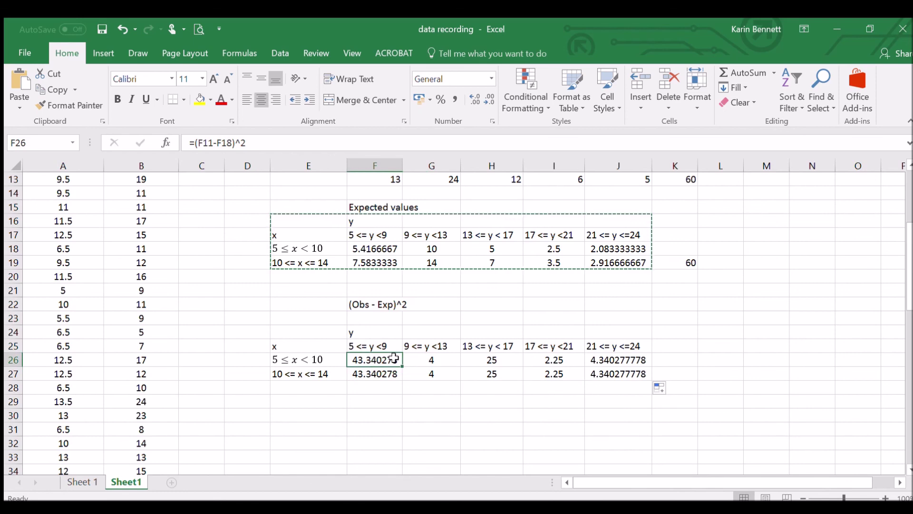
{"action": "left_click", "coordinate": [221, 143]}
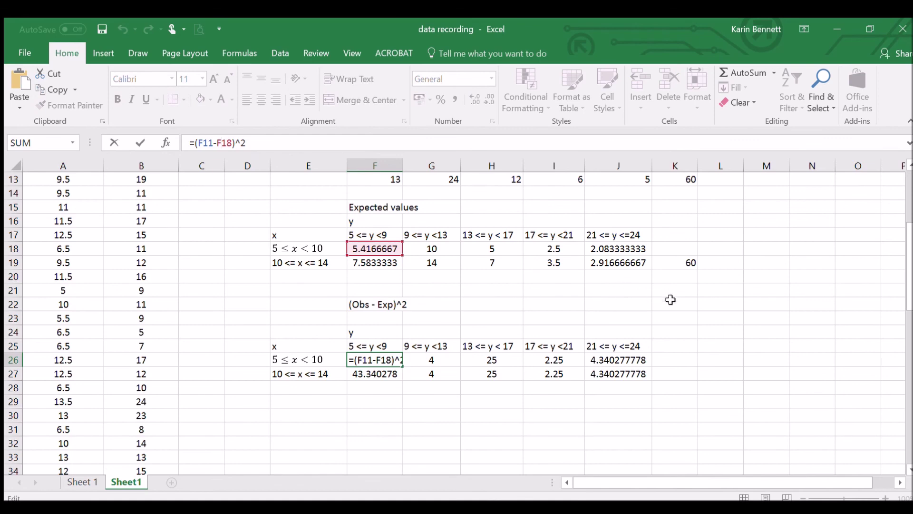
{"action": "mouse_move", "coordinate": [910, 276]}
{"action": "left_mouse_down"}
{"action": "mouse_move", "coordinate": [910, 224]}
{"action": "mouse_move", "coordinate": [910, 266]}
{"action": "left_mouse_up"}
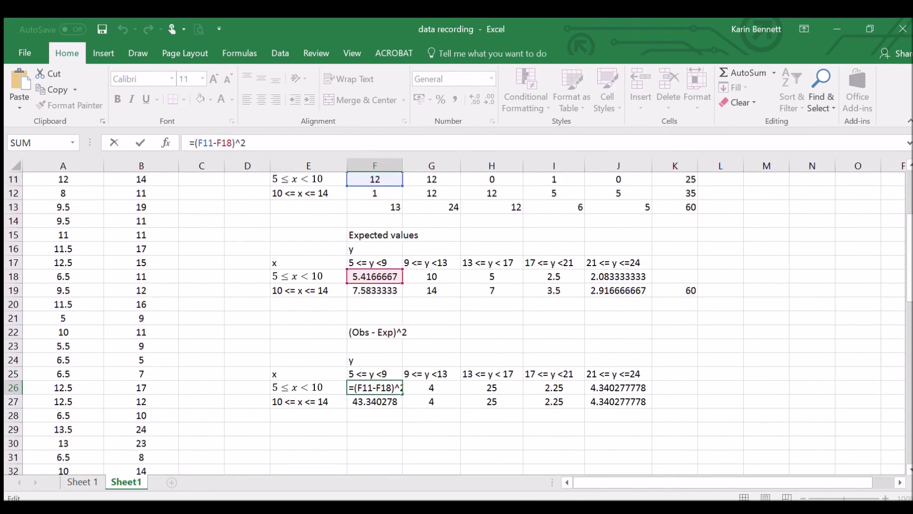
{"action": "left_click", "coordinate": [414, 387]}
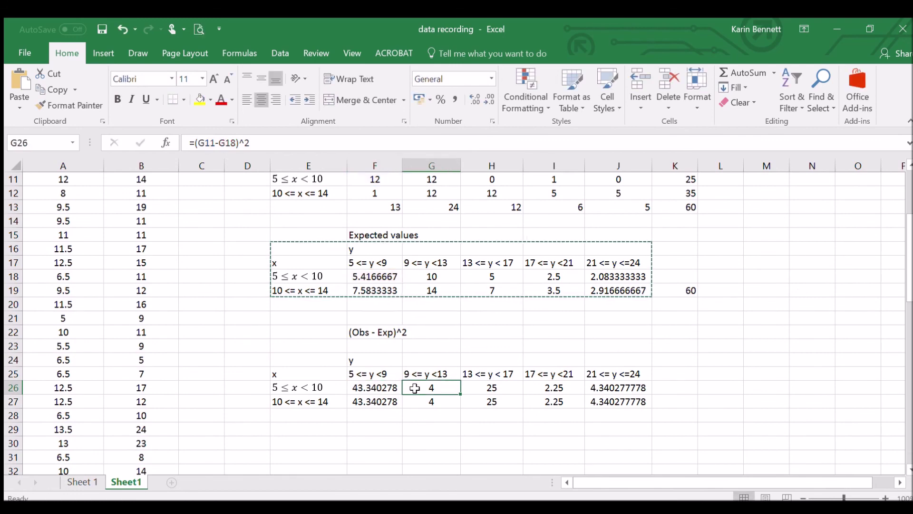
{"action": "left_click", "coordinate": [224, 143]}
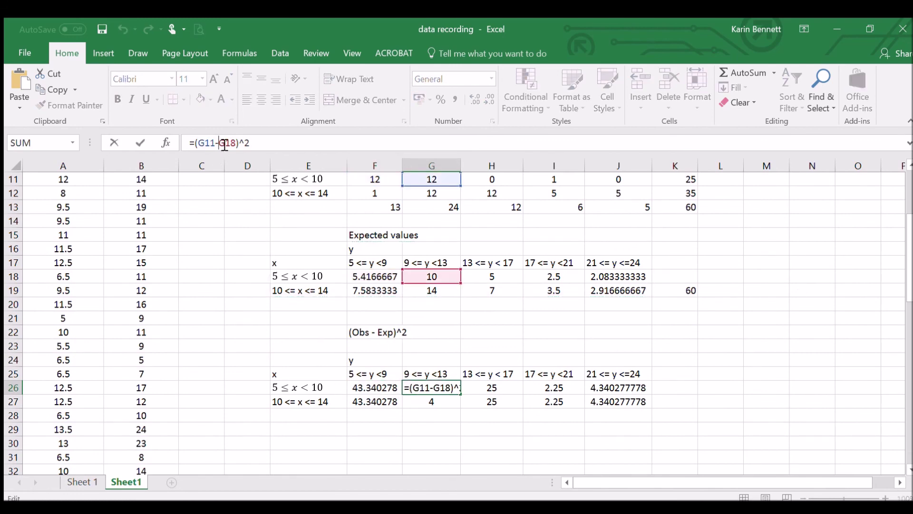
{"action": "left_click", "coordinate": [446, 358]}
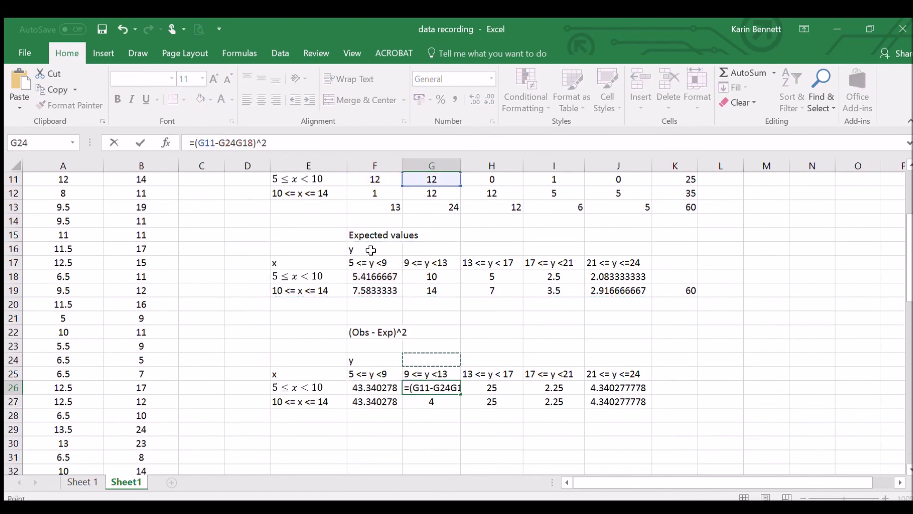
{"action": "key", "text": "BackSpace"}
{"action": "key", "text": "BackSpace"}
{"action": "key", "text": "BackSpace"}
{"action": "key", "text": "Return"}
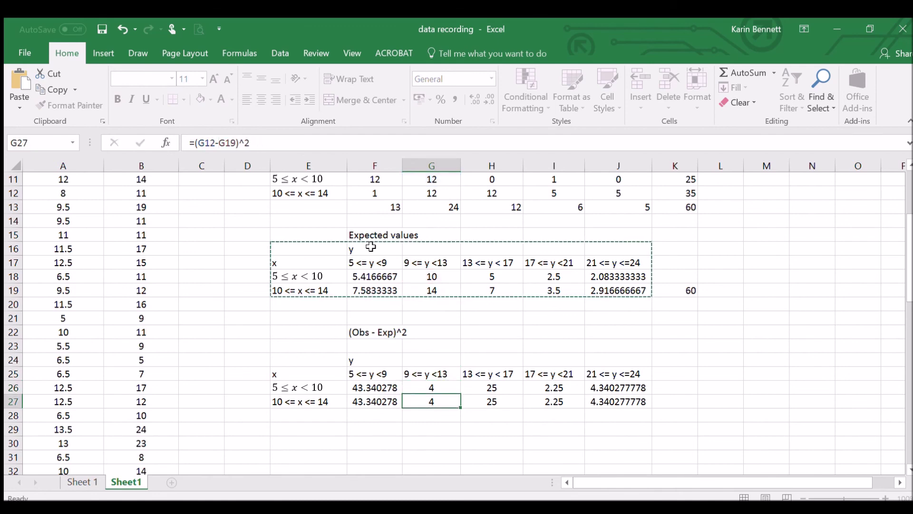
{"action": "left_click", "coordinate": [441, 440]}
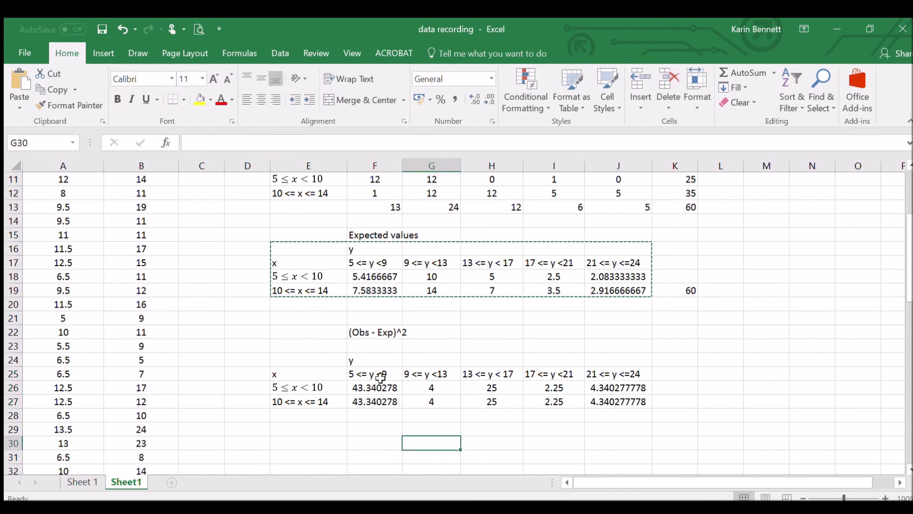
- Change the F22 heading to "(Obs - Exp)^2/exp" to match the chi-squared formula
{"action": "scroll", "coordinate": [380, 379], "scroll_direction": "up", "scroll_amount": 4}
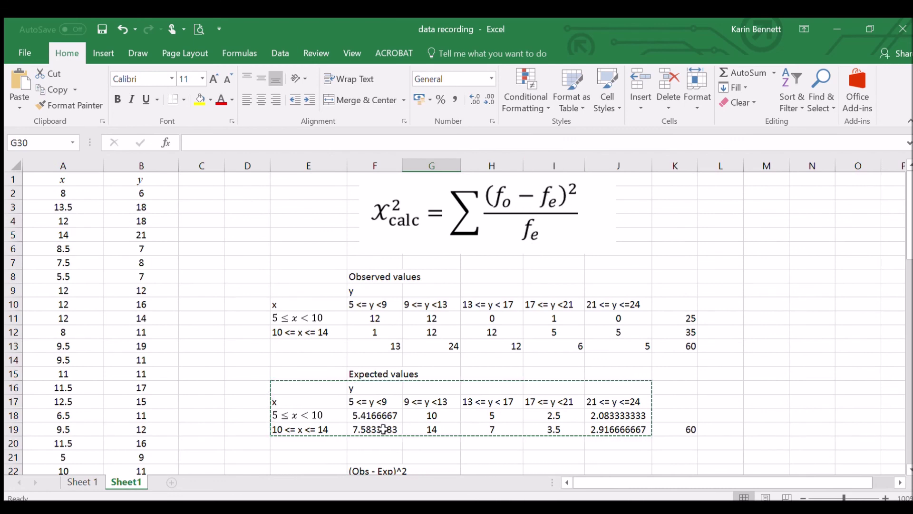
{"action": "scroll", "coordinate": [403, 421], "scroll_direction": "down", "scroll_amount": 3}
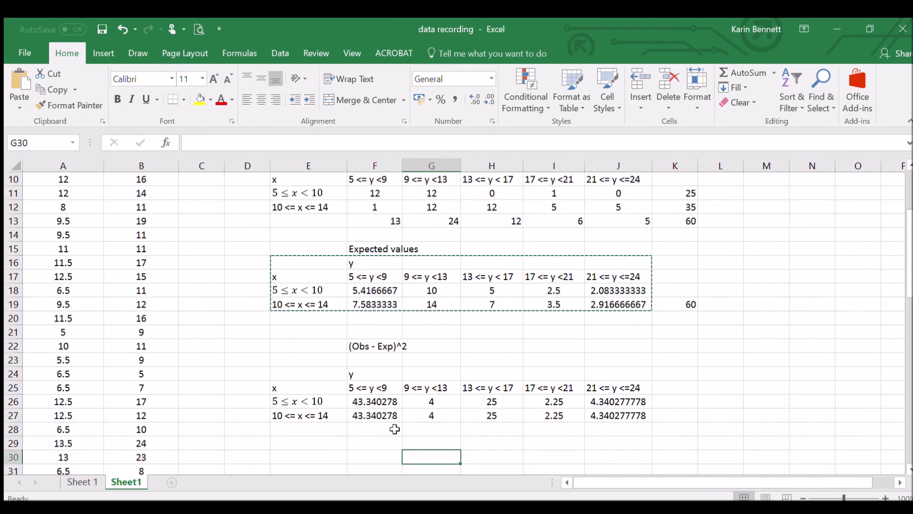
{"action": "left_click", "coordinate": [373, 346]}
{"action": "left_click", "coordinate": [252, 143]}
{"action": "type", "text": "/ex"}
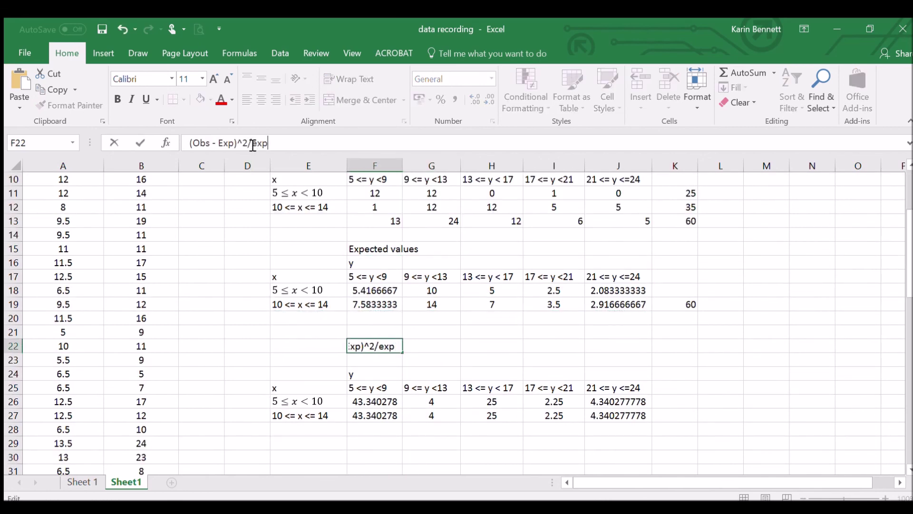
{"action": "type", "text": "p"}
{"action": "key", "text": "Return"}
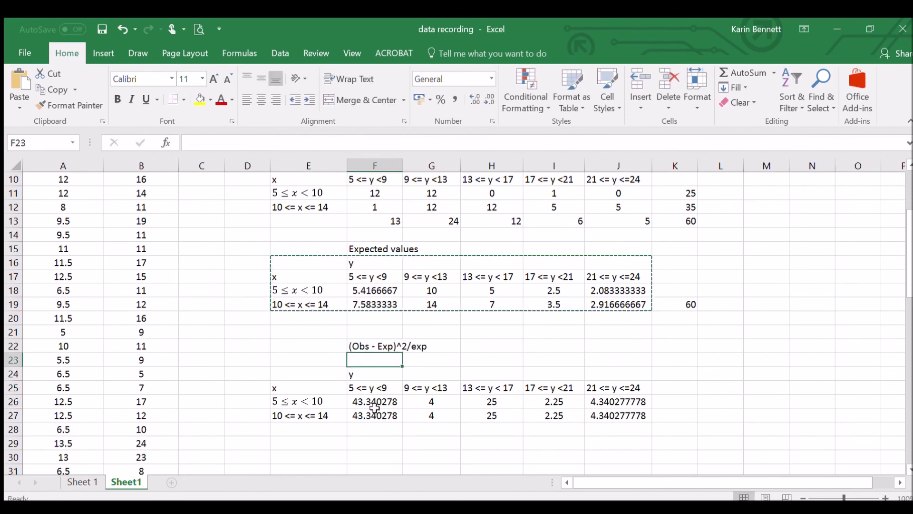
- Divide the squared difference in F26 by its expected value by changing the formula to =(F11-F18)^2/F18
{"action": "left_click", "coordinate": [375, 405]}
{"action": "left_click", "coordinate": [266, 145]}
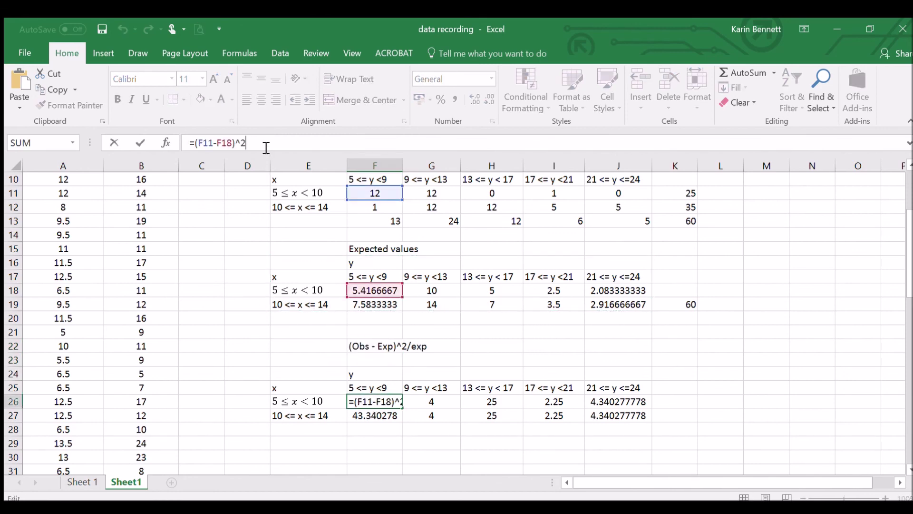
{"action": "type", "text": "/"}
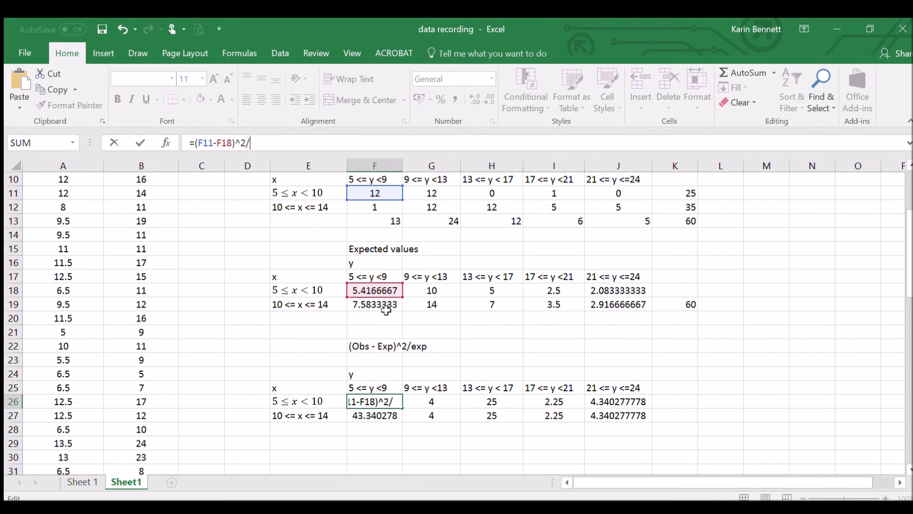
{"action": "left_click", "coordinate": [384, 291]}
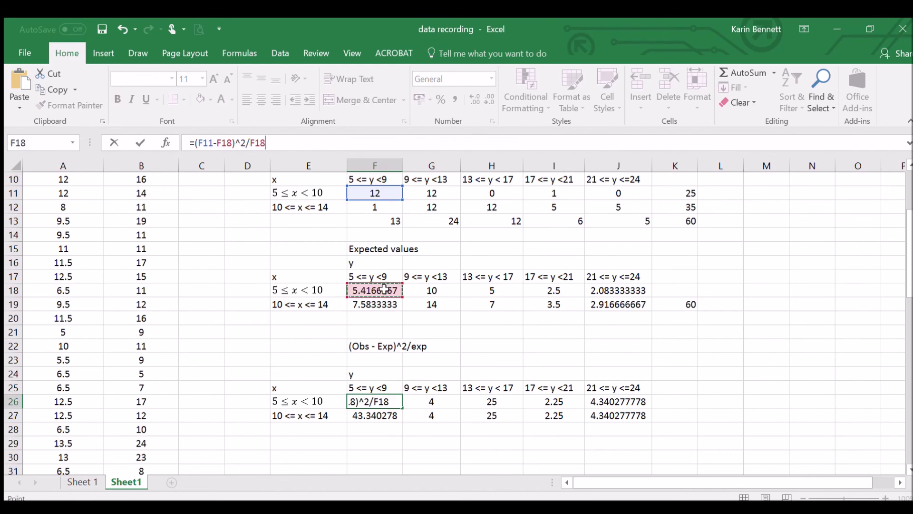
{"action": "key", "text": "Return"}
- Fill the F26 formula across to J26 and down through F27:J27
{"action": "left_click", "coordinate": [384, 401]}
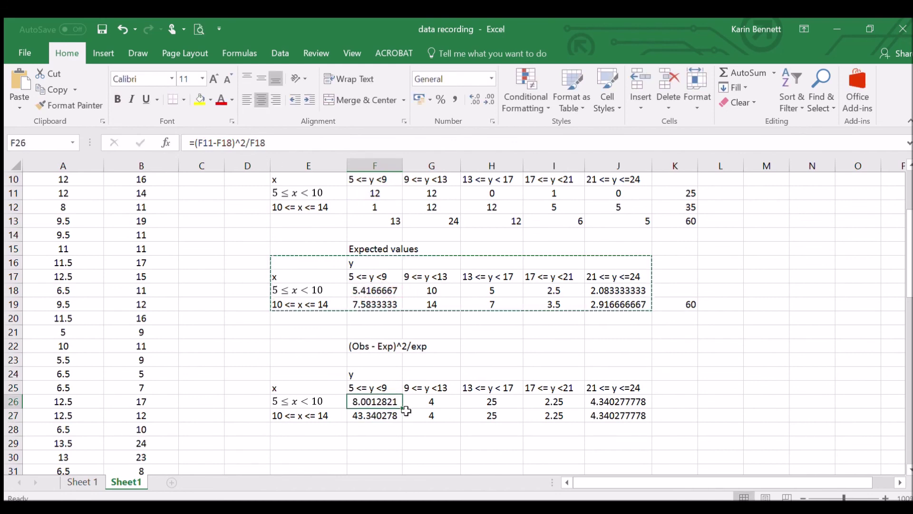
{"action": "left_click_drag", "start_coordinate": [407, 410], "coordinate": [622, 416]}
{"action": "left_click", "coordinate": [379, 458]}
{"action": "left_click", "coordinate": [554, 456]}
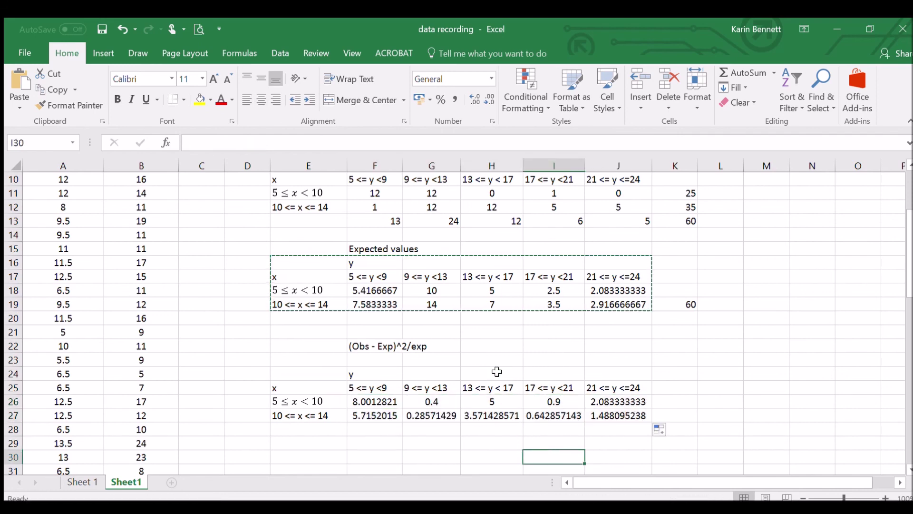
- Enter =sum(F26:J27) in K27 to total the (Obs - Exp)^2/exp values as the chi-squared statistic
{"action": "scroll", "coordinate": [497, 371], "scroll_direction": "up", "scroll_amount": 3}
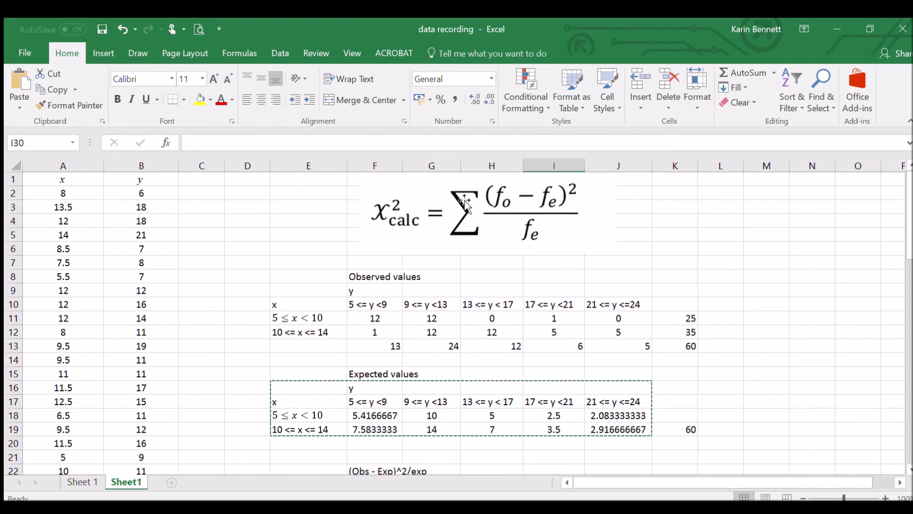
{"action": "scroll", "coordinate": [616, 337], "scroll_direction": "down", "scroll_amount": 3}
{"action": "left_click", "coordinate": [685, 414]}
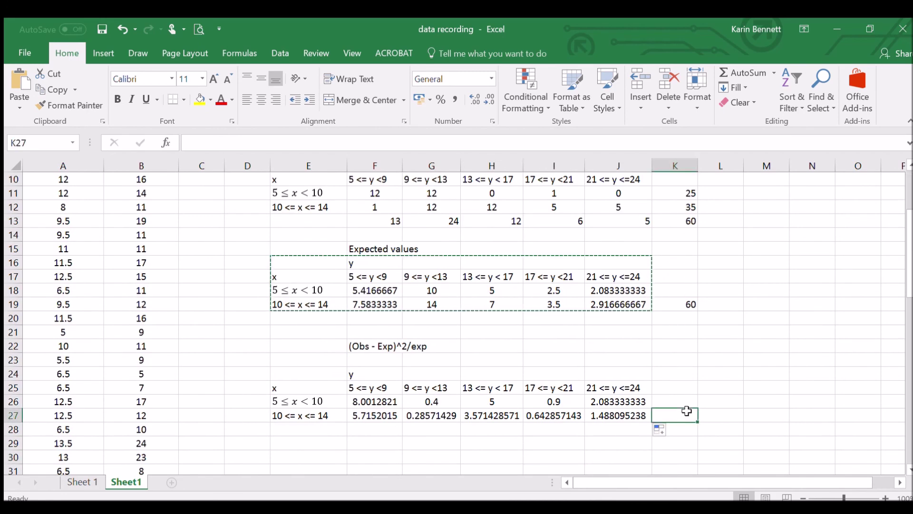
{"action": "type", "text": "=su"}
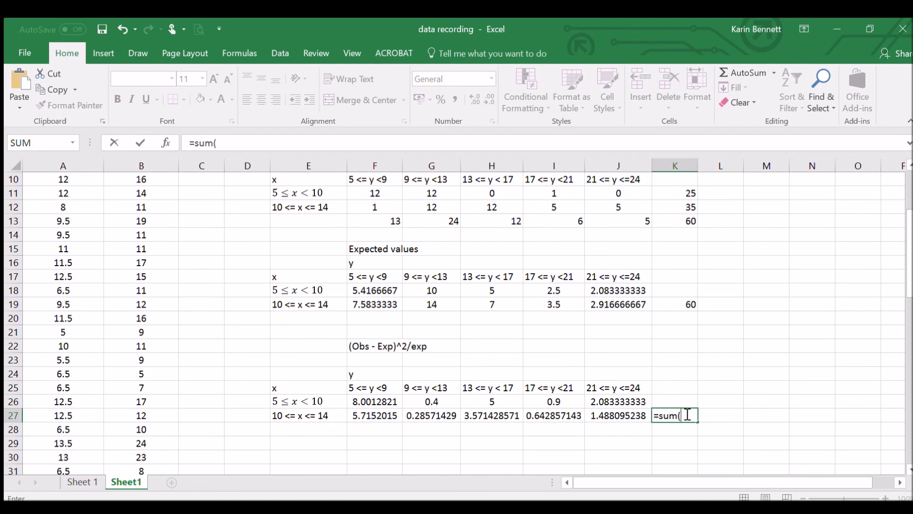
{"action": "type", "text": "m("}
{"action": "left_click_drag", "start_coordinate": [364, 392], "coordinate": [618, 427]}
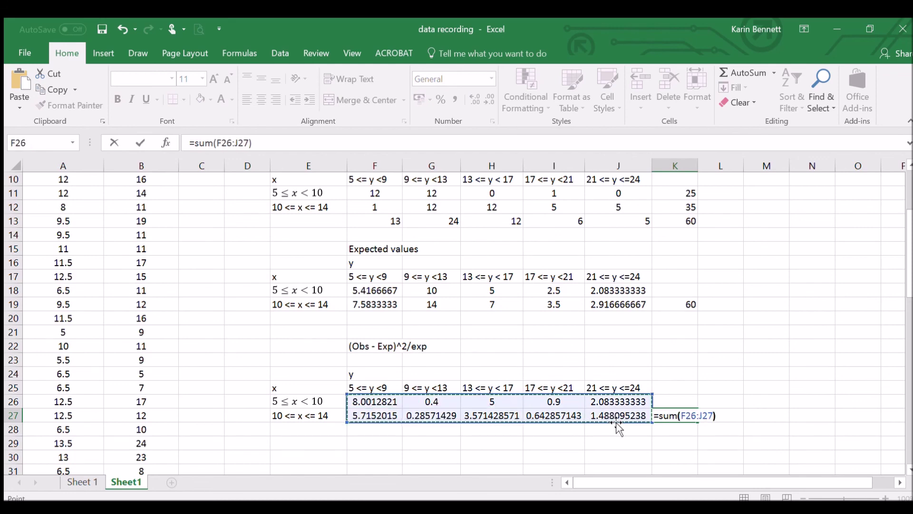
{"action": "key", "text": "Return"}
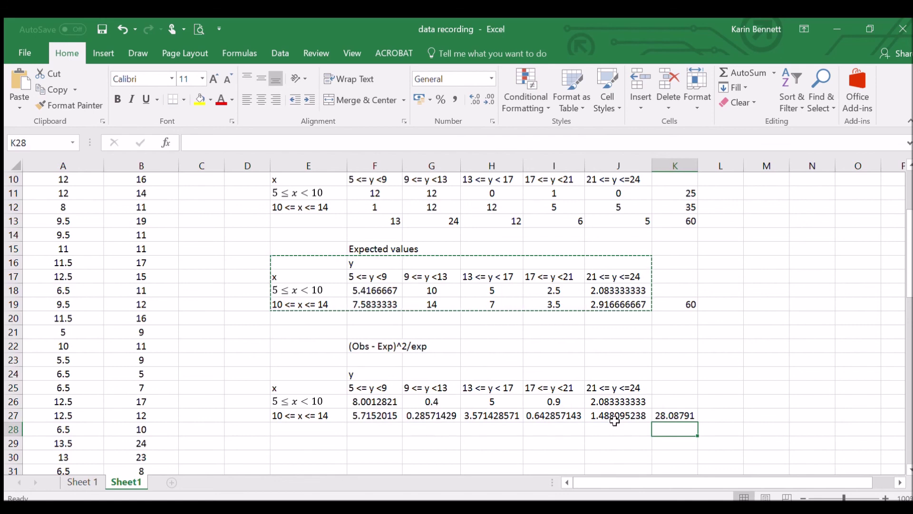